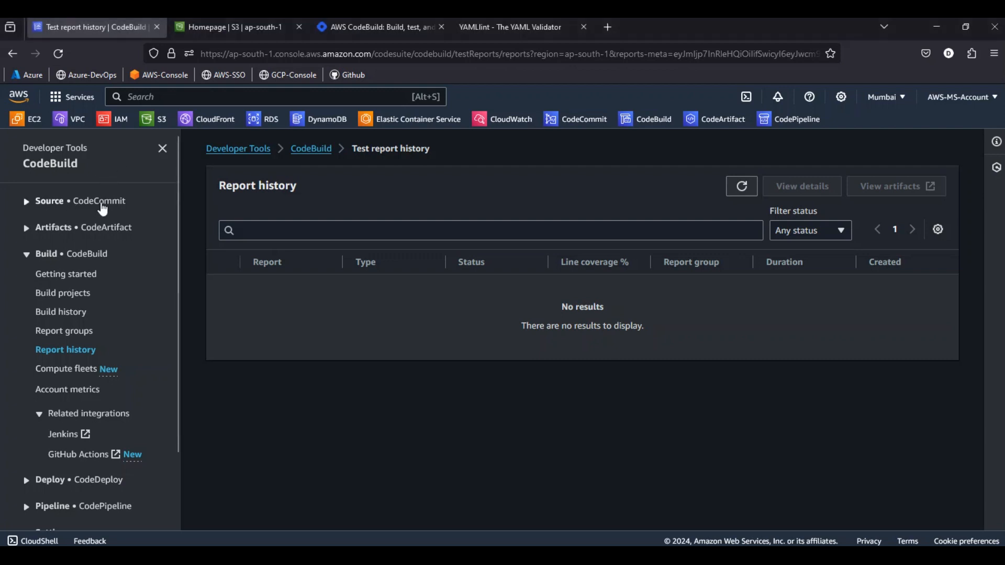
# Open the apache-repo repository in CodeCommit to view its files
pyautogui.click(100, 204)
pyautogui.click(60, 240)
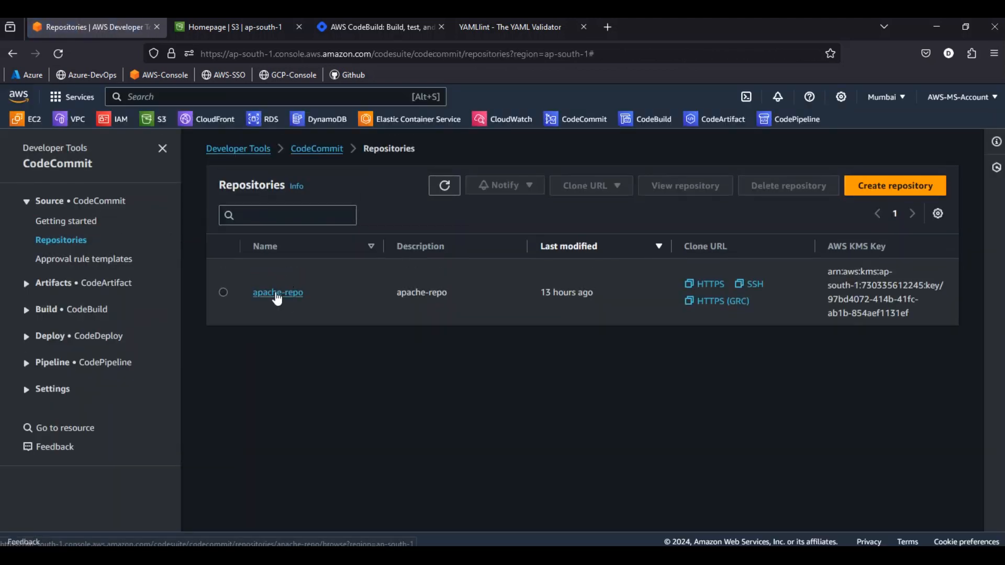
pyautogui.click(277, 294)
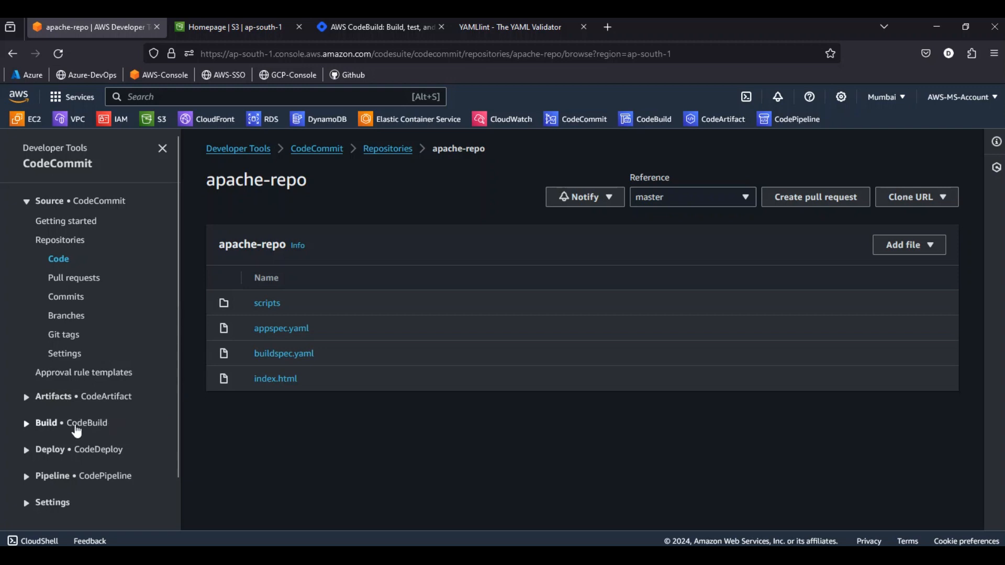
# Search Google for "code build pricing" in a new browser tab and open the AWS CodeBuild Pricing page
pyautogui.click(611, 30)
pyautogui.write('google.com/')
pyautogui.press('Return')
pyautogui.write('a')
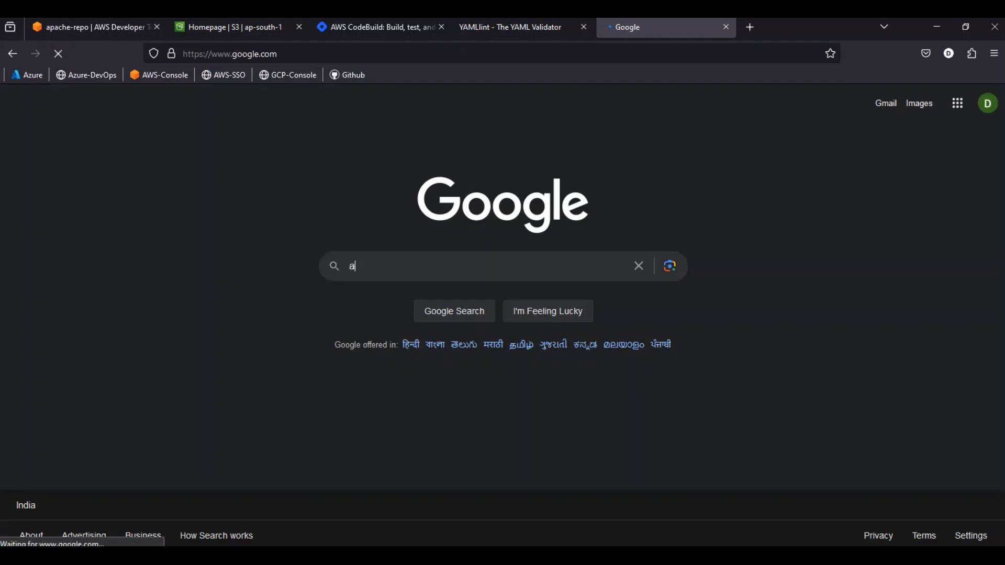
pyautogui.write('ws d')
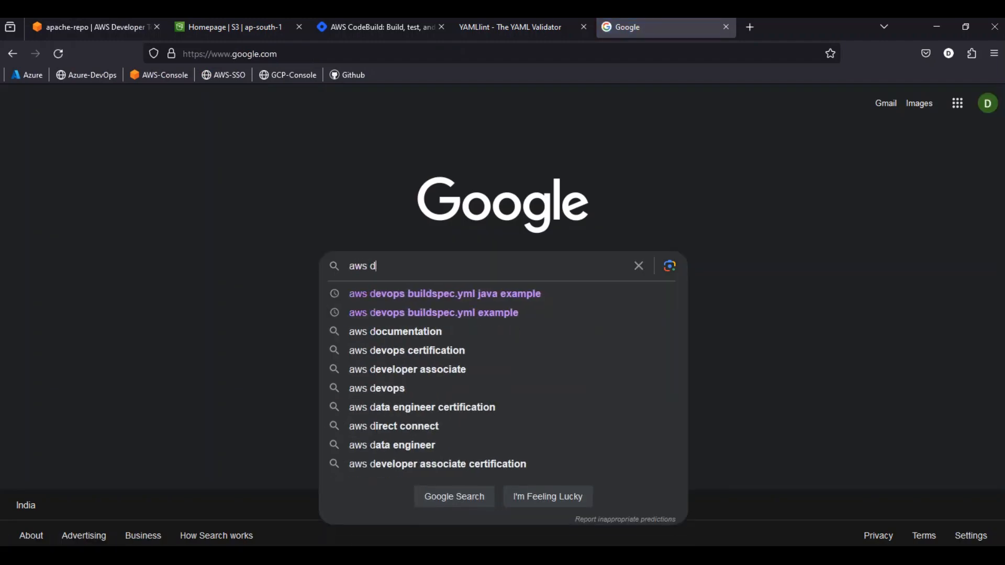
pyautogui.press('BackSpace')
pyautogui.press('BackSpace')
pyautogui.press('BackSpace')
pyautogui.press('BackSpace')
pyautogui.press('BackSpace')
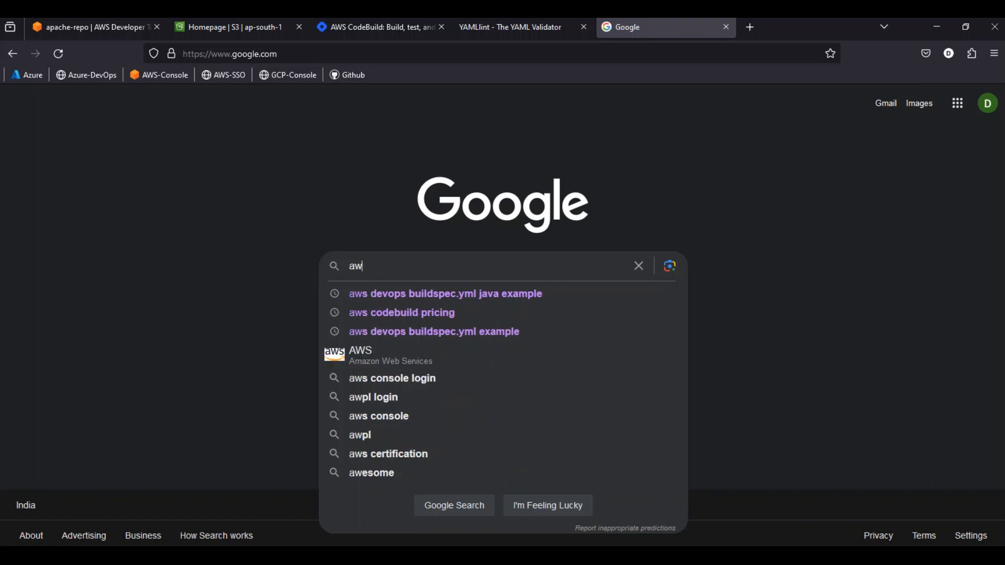
pyautogui.write('code ')
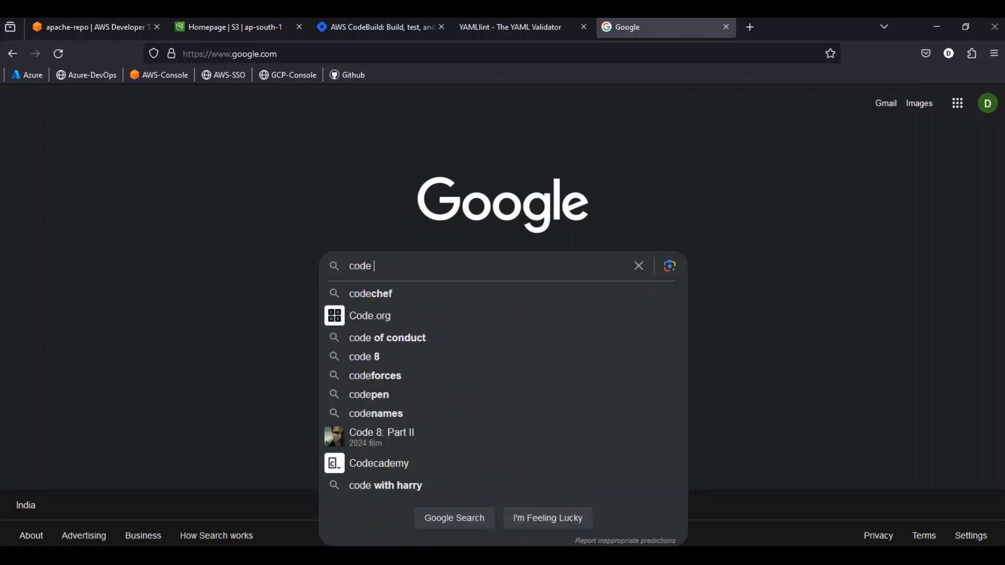
pyautogui.write('build pricing')
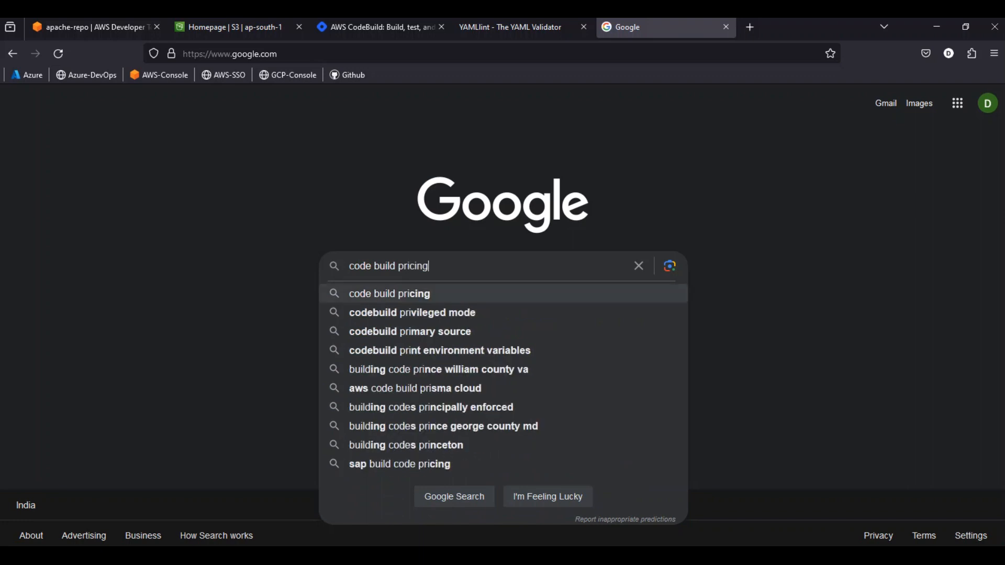
pyautogui.press('Return')
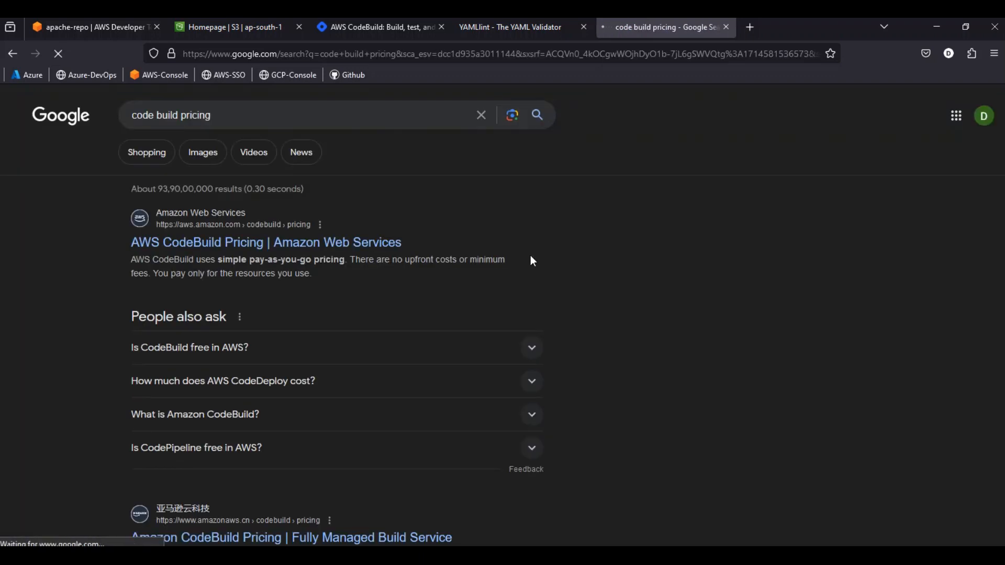
pyautogui.click(292, 245)
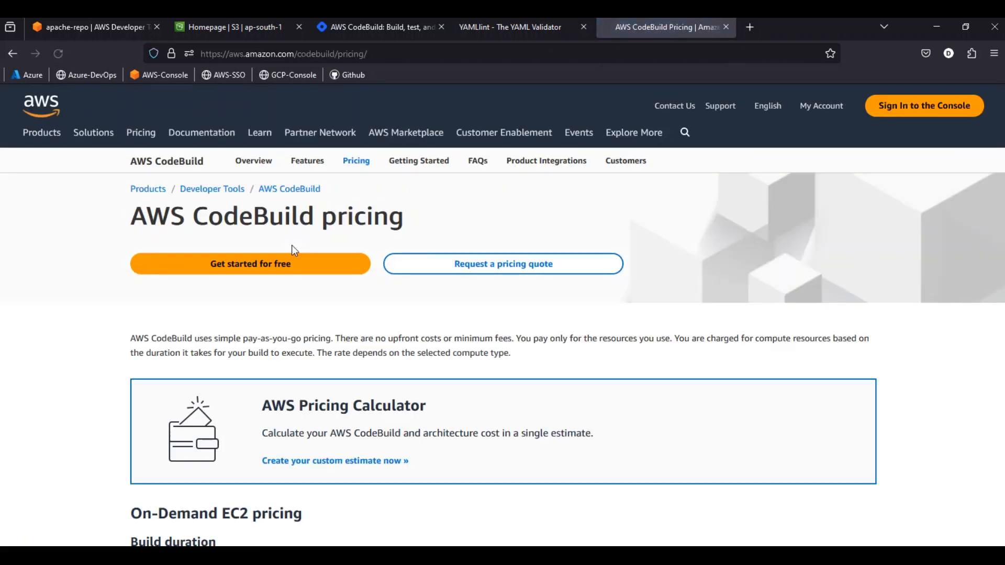
# Review the On-Demand EC2, On-Demand Lambda and Reserved Capacity EC2 pricing sections of the CodeBuild pricing page
pyautogui.scroll(-5, 85, 345)
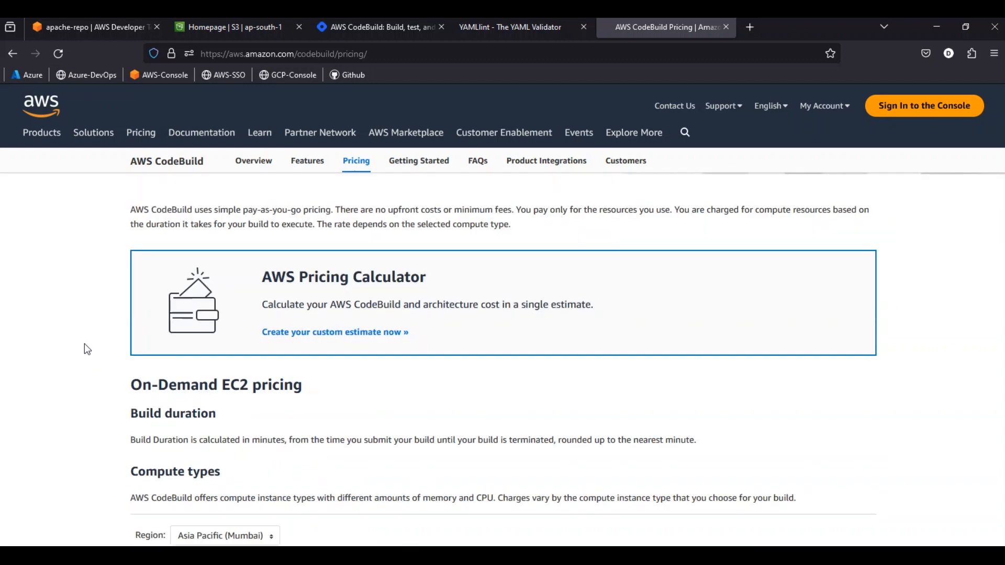
pyautogui.moveTo(134, 195); pyautogui.dragTo(293, 196)
pyautogui.scroll(-7, 108, 258)
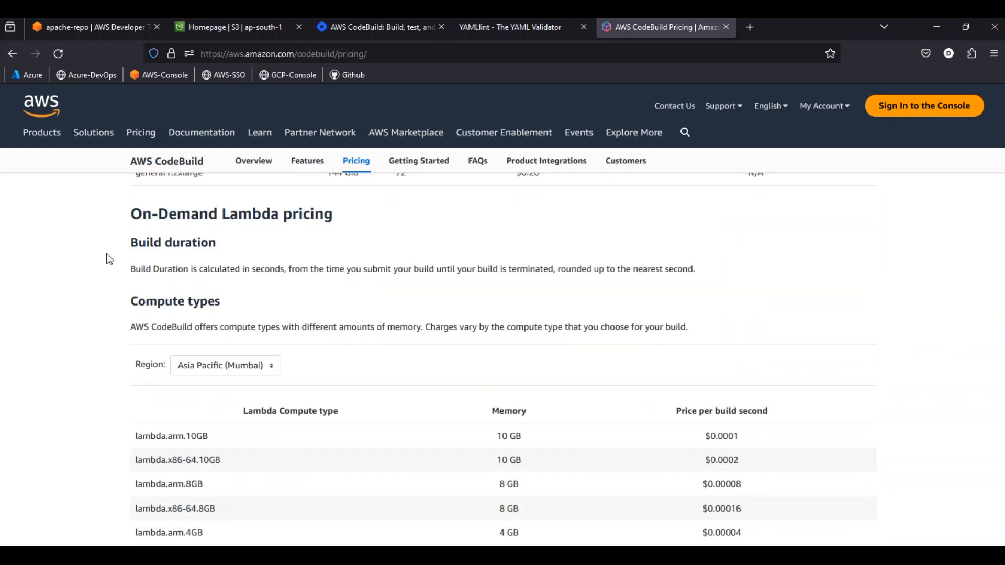
pyautogui.moveTo(177, 215); pyautogui.dragTo(329, 215)
pyautogui.scroll(-5, 99, 288)
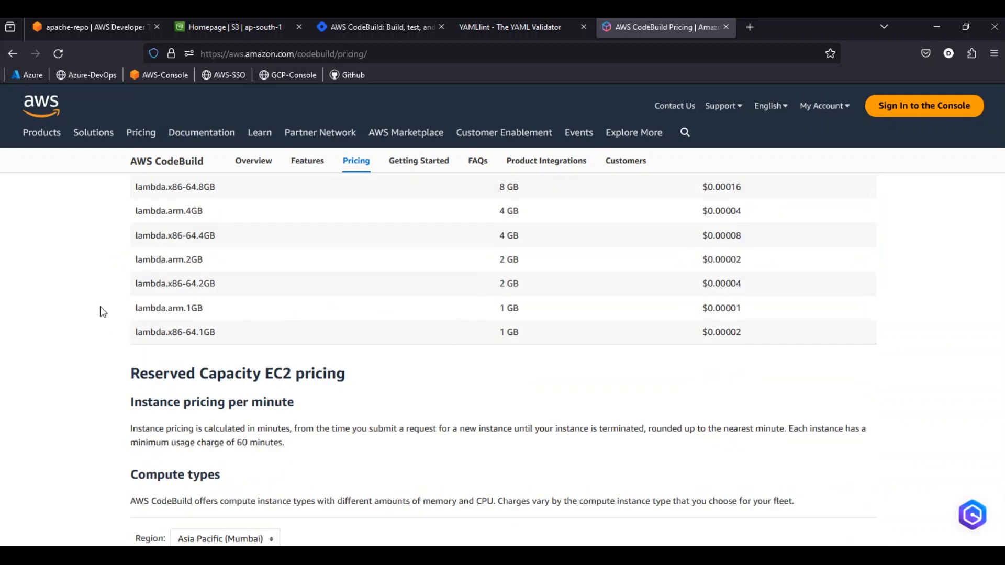
pyautogui.moveTo(139, 373); pyautogui.dragTo(345, 375)
pyautogui.scroll(5, 100, 322)
pyautogui.scroll(6, 100, 325)
pyautogui.moveTo(158, 257); pyautogui.dragTo(288, 258)
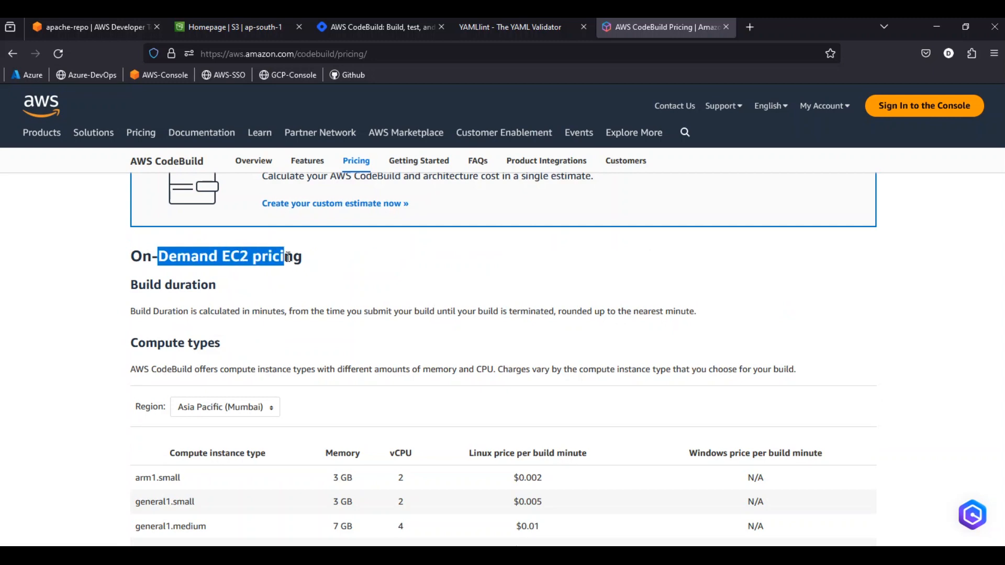
pyautogui.scroll(-4, 120, 311)
pyautogui.scroll(1, 159, 314)
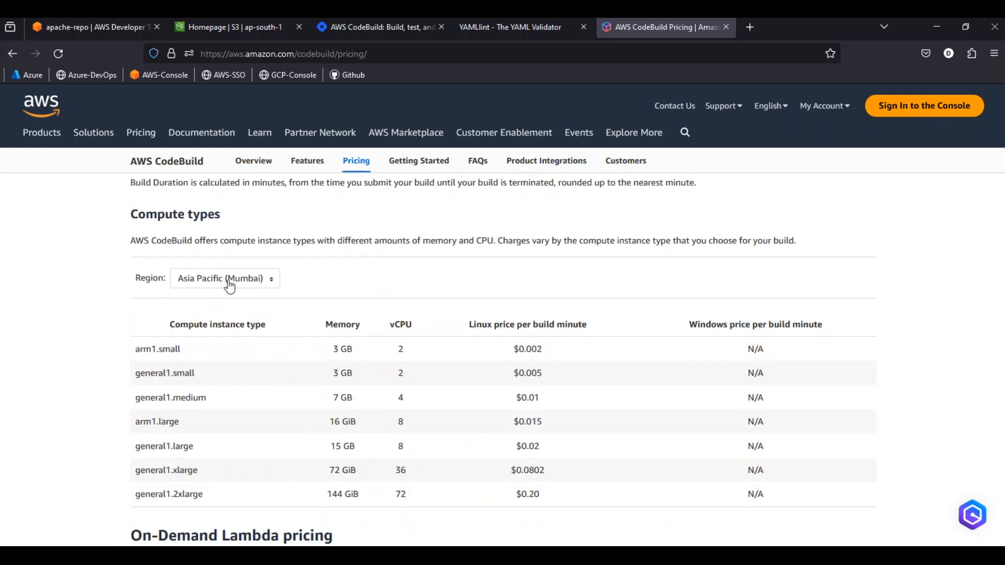
# Compare the console's region with the pricing page's region and examine the arm1.small row's memory, vCPU and Linux price per build minute
pyautogui.click(111, 28)
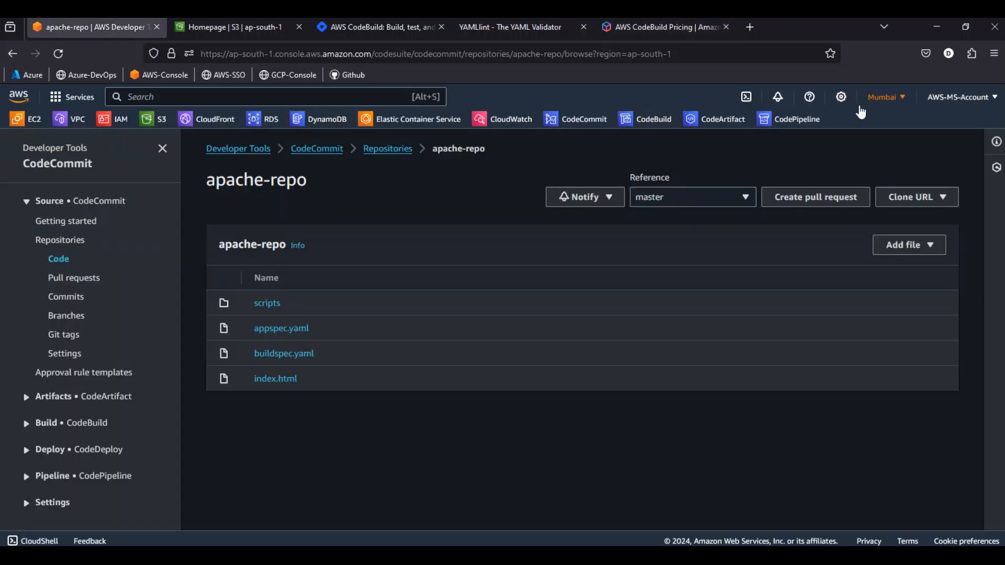
pyautogui.click(661, 28)
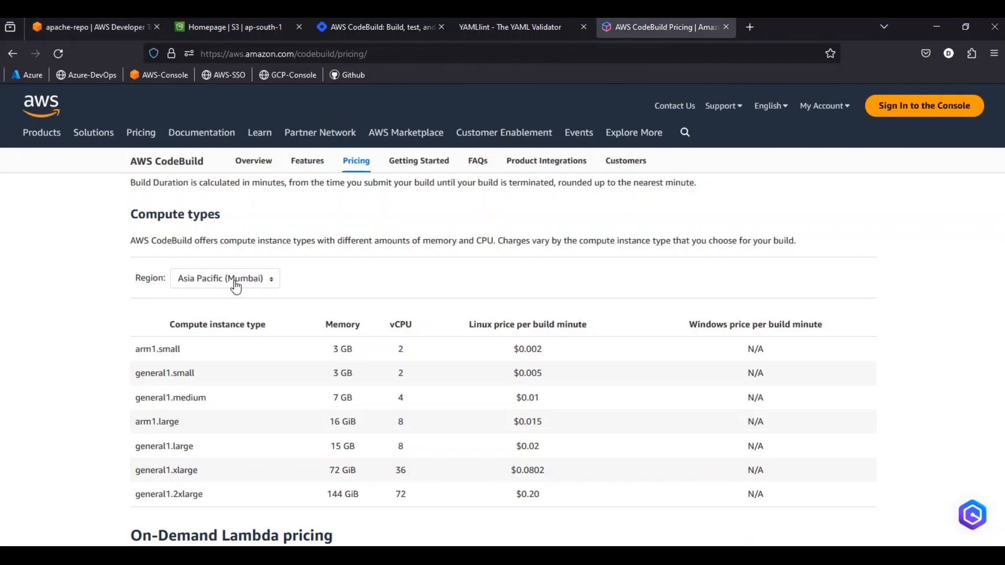
pyautogui.scroll(-1, 268, 307)
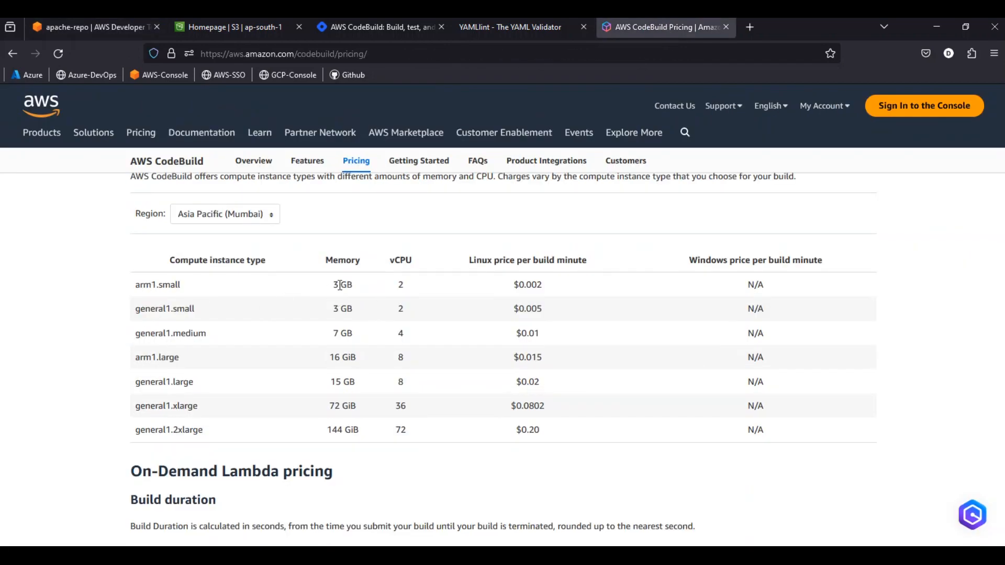
pyautogui.moveTo(333, 285); pyautogui.dragTo(545, 285)
# Look through the Reserved Capacity EC2 pricing, Free Tier and Additional charges sections of the pricing page
pyautogui.scroll(-1, 212, 305)
pyautogui.scroll(-10, 215, 310)
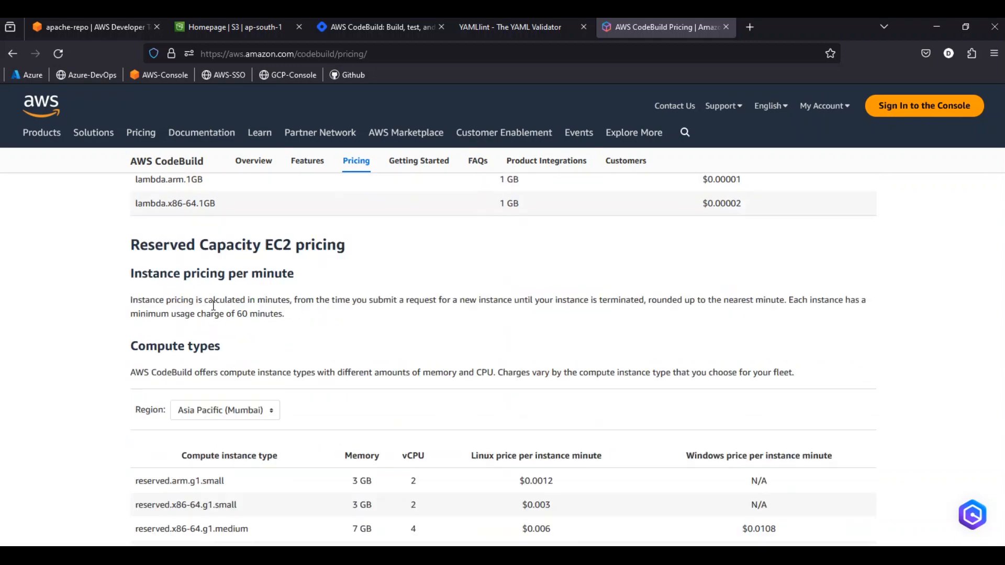
pyautogui.scroll(-9, 212, 305)
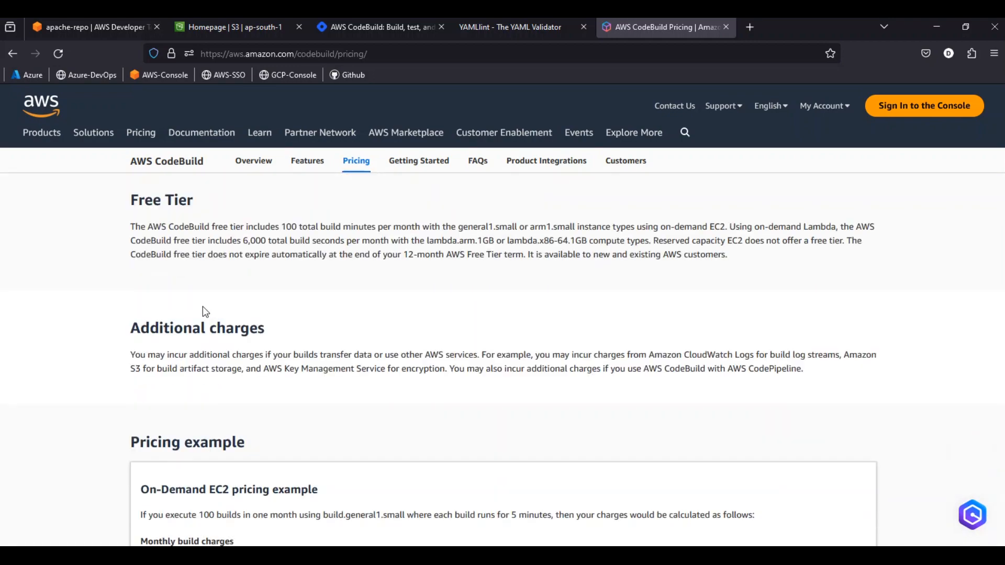
pyautogui.scroll(-2, 183, 245)
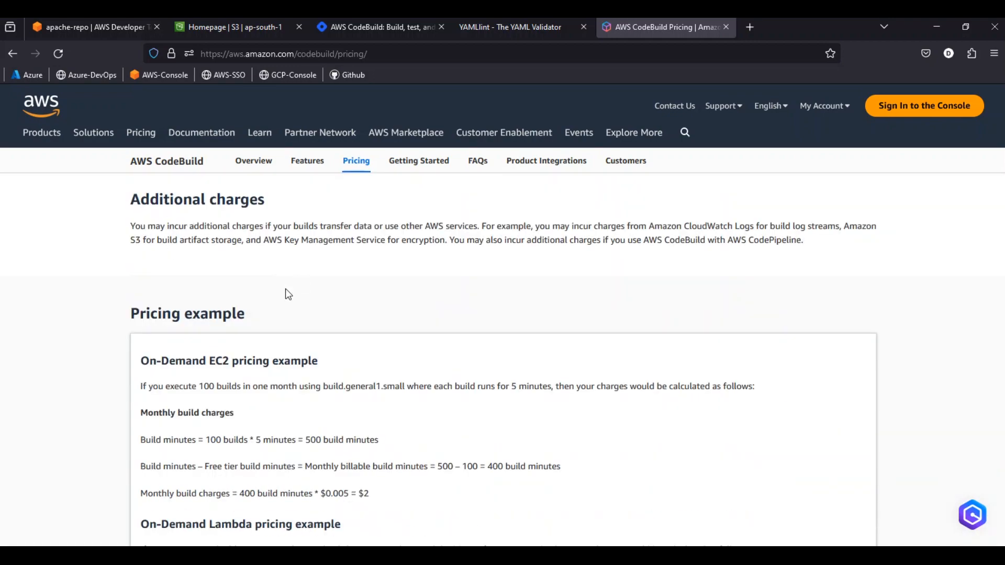
# Examine how the On-Demand EC2 pricing example calculates total build minutes from the number and length of builds
pyautogui.scroll(-1, 285, 288)
pyautogui.moveTo(134, 253); pyautogui.dragTo(267, 249)
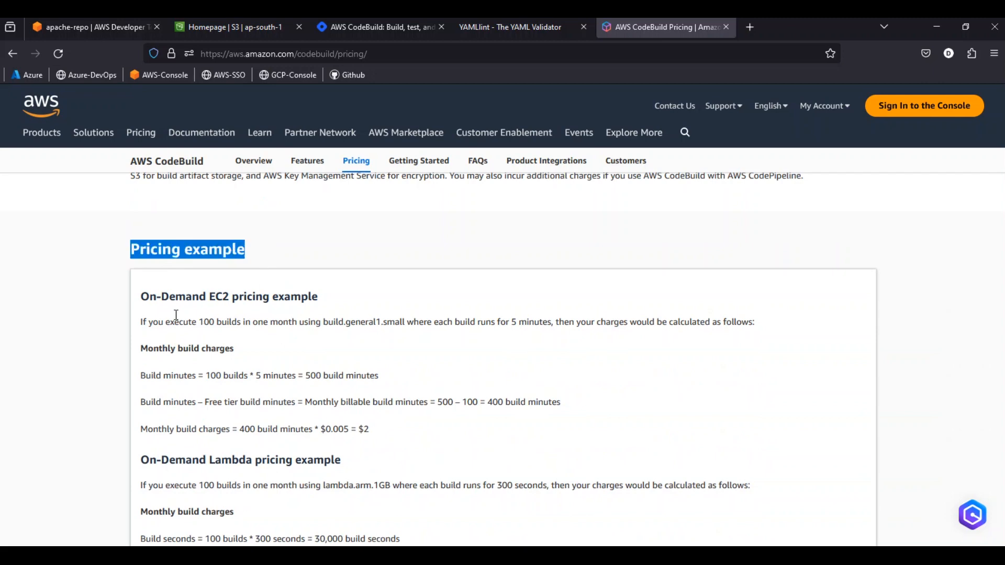
pyautogui.moveTo(142, 297); pyautogui.dragTo(318, 296)
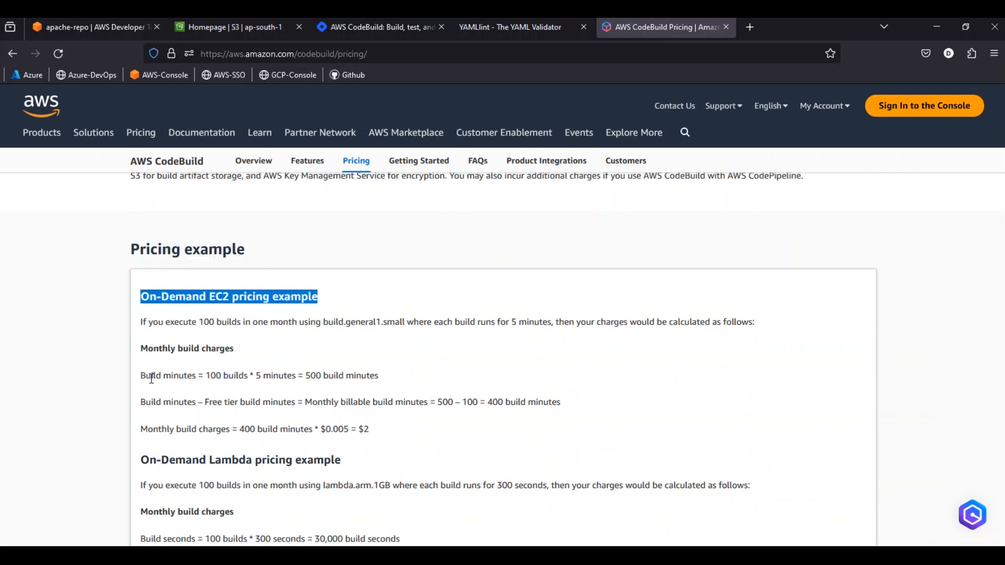
pyautogui.moveTo(211, 375); pyautogui.dragTo(294, 373)
pyautogui.click(266, 375)
pyautogui.click(263, 373)
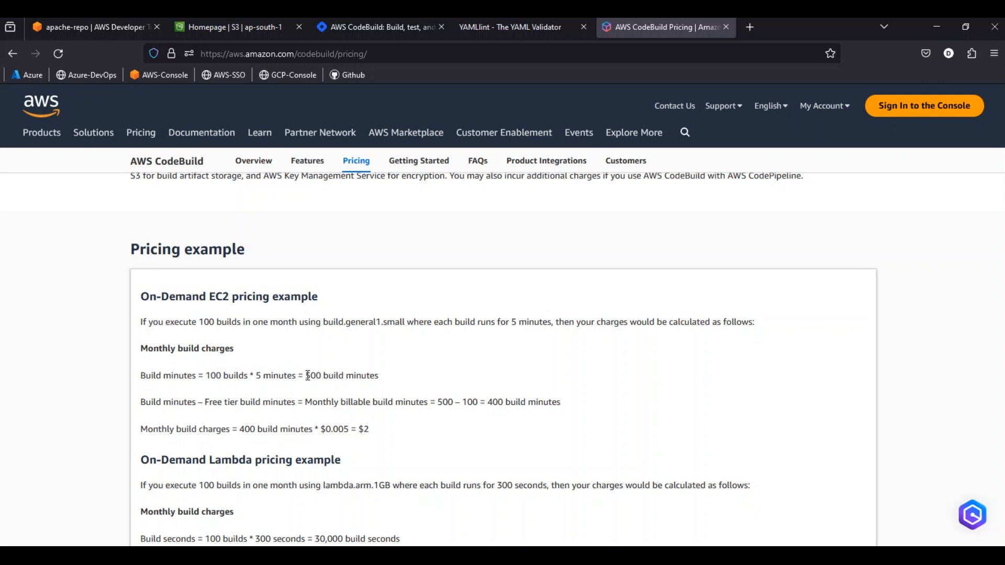
pyautogui.moveTo(307, 375); pyautogui.dragTo(379, 375)
# Examine the free tier deduction, billable build minutes and monthly build charges in the On-Demand EC2 pricing example
pyautogui.scroll(-1, 286, 372)
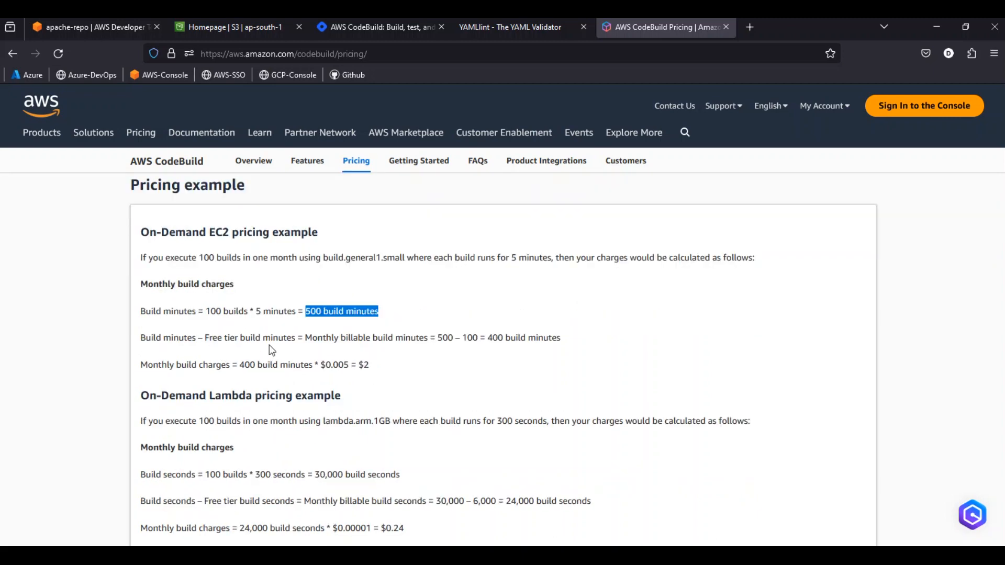
pyautogui.moveTo(205, 337); pyautogui.dragTo(272, 338)
pyautogui.moveTo(462, 337); pyautogui.dragTo(479, 338)
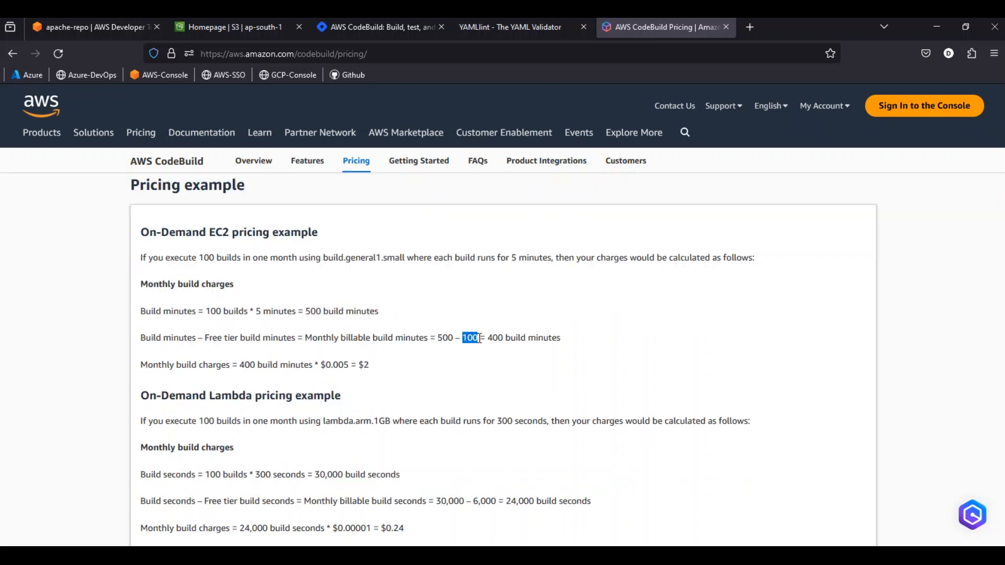
pyautogui.moveTo(488, 339); pyautogui.dragTo(562, 335)
pyautogui.click(548, 336)
pyautogui.moveTo(358, 365); pyautogui.dragTo(370, 365)
pyautogui.moveTo(147, 365); pyautogui.dragTo(199, 365)
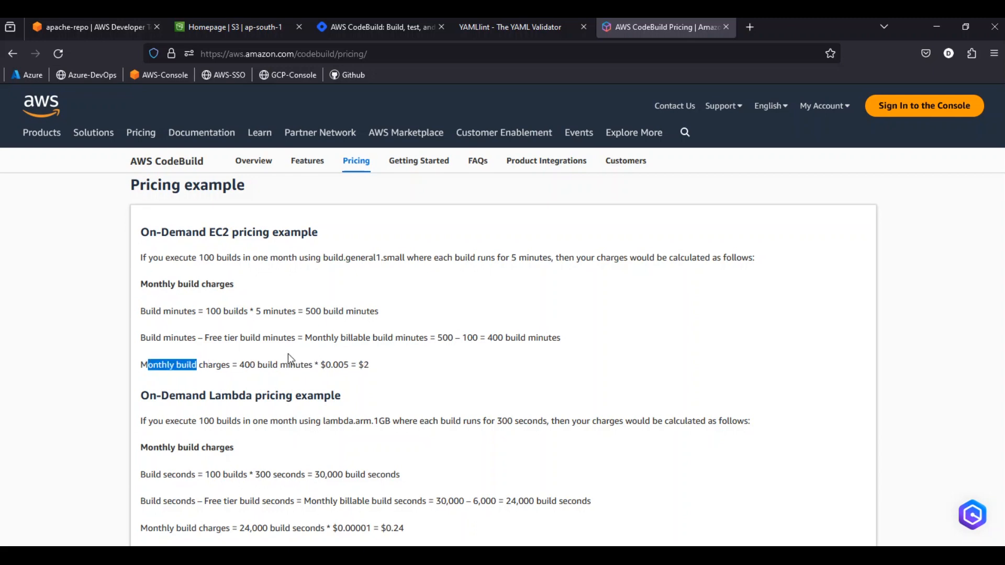
pyautogui.scroll(-3, 288, 354)
pyautogui.scroll(2, 256, 360)
pyautogui.scroll(2, 262, 362)
pyautogui.click(357, 359)
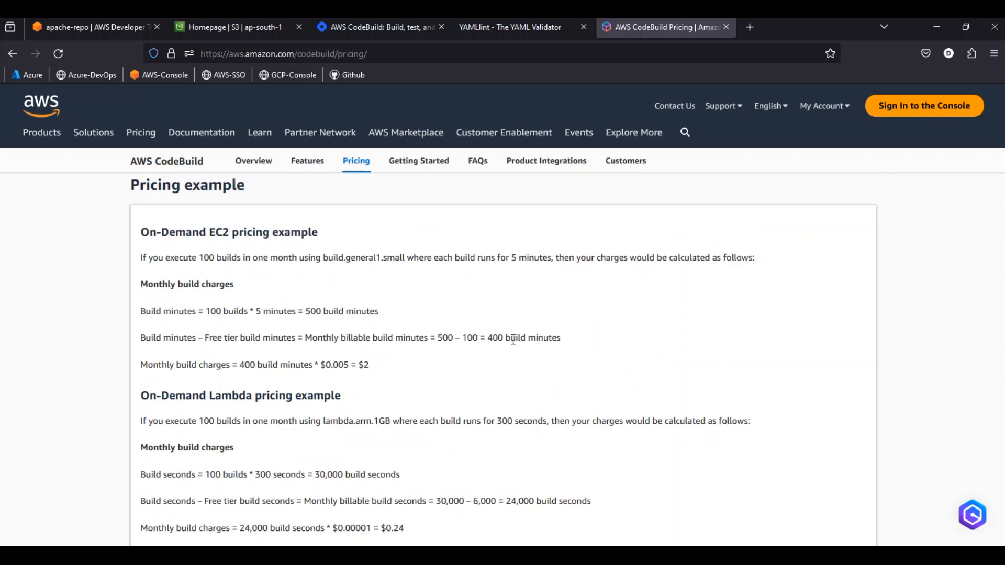
pyautogui.moveTo(490, 338); pyautogui.dragTo(533, 339)
pyautogui.click(360, 368)
# Search Google for "aws devops buildspec.yml java example" in a new browser tab and open the AWS guide on creating the buildspec file
pyautogui.click(90, 26)
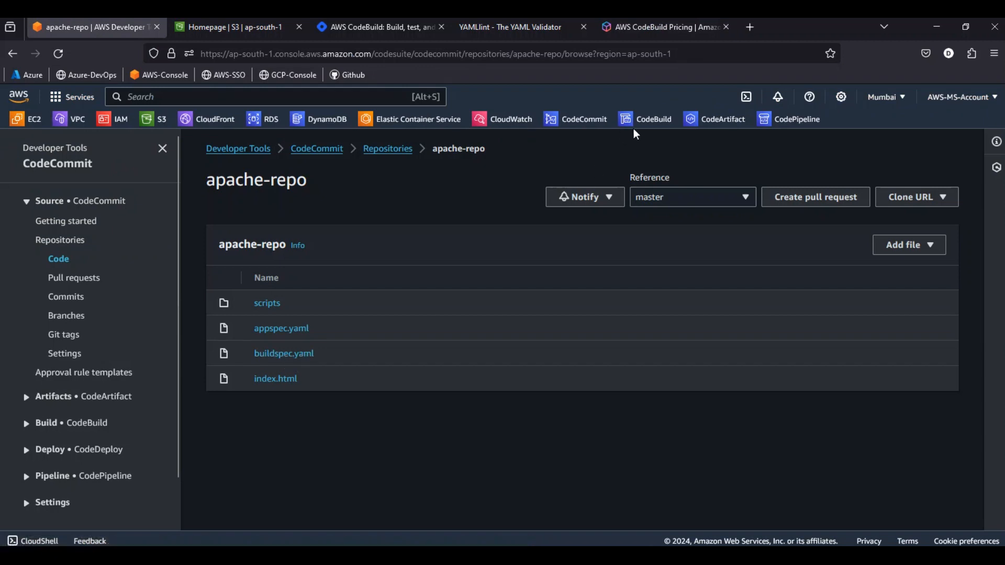
pyautogui.click(749, 27)
pyautogui.write('google.com/')
pyautogui.press('Return')
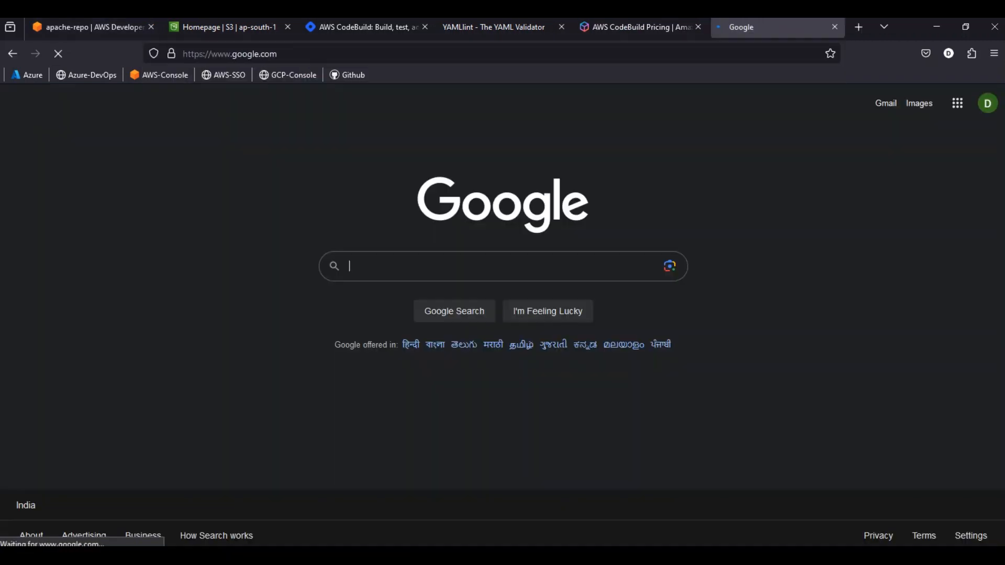
pyautogui.write('aws b')
pyautogui.press('BackSpace')
pyautogui.press('Down')
pyautogui.press('Return')
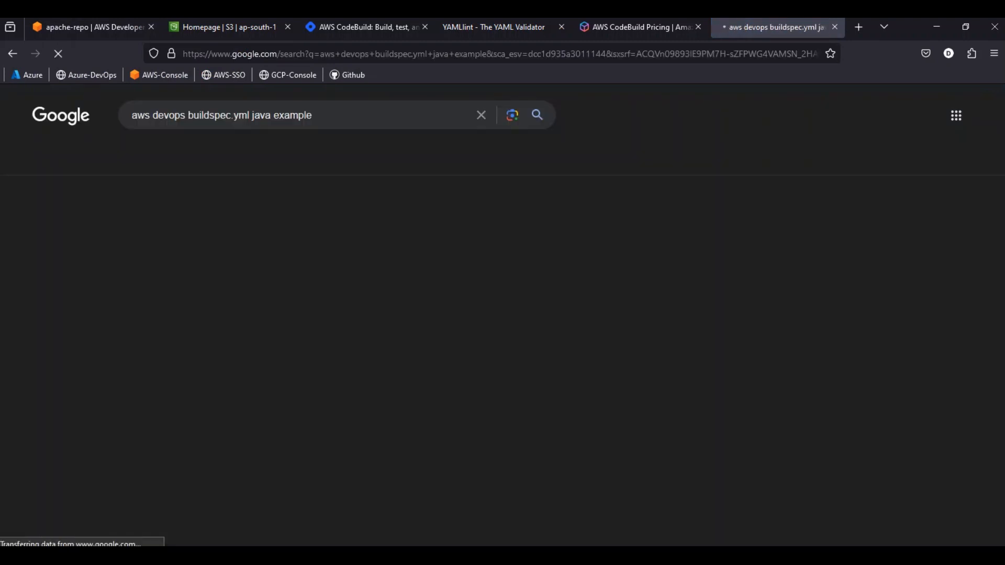
pyautogui.click(273, 249)
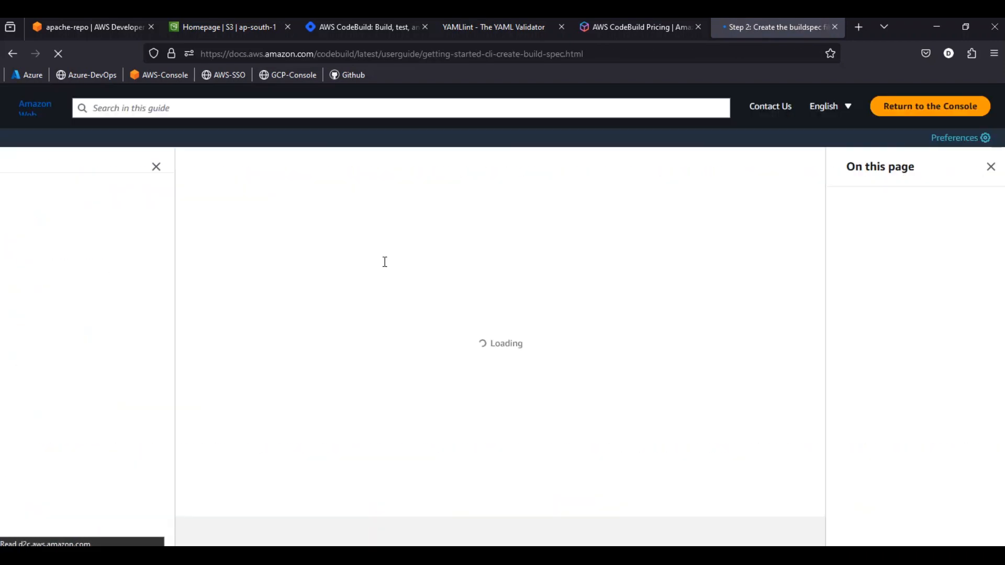
# Examine the sample buildspec.yml's version, phases, Java runtime version and pre_build commands
pyautogui.scroll(-2, 385, 267)
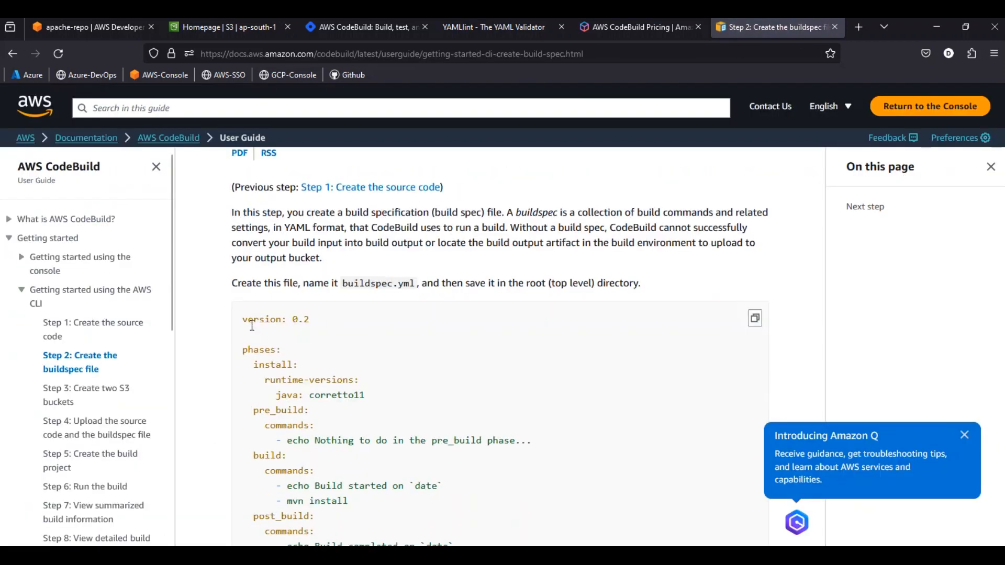
pyautogui.moveTo(244, 322); pyautogui.dragTo(325, 323)
pyautogui.scroll(-2, 324, 322)
pyautogui.click(249, 289)
pyautogui.tripleClick(249, 290)
pyautogui.moveTo(276, 332); pyautogui.dragTo(364, 332)
pyautogui.scroll(-2, 305, 330)
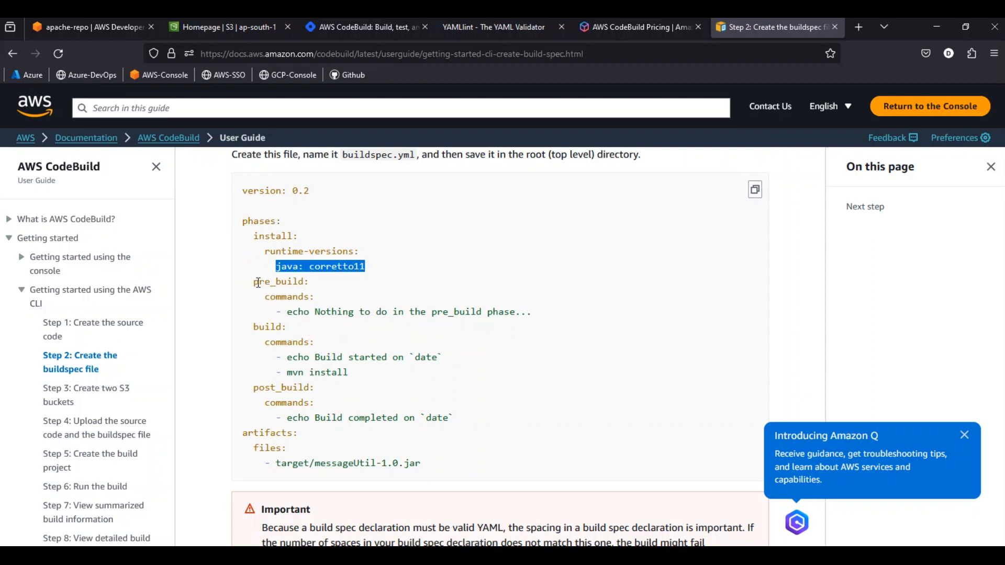
pyautogui.moveTo(256, 281); pyautogui.dragTo(304, 298)
pyautogui.click(325, 291)
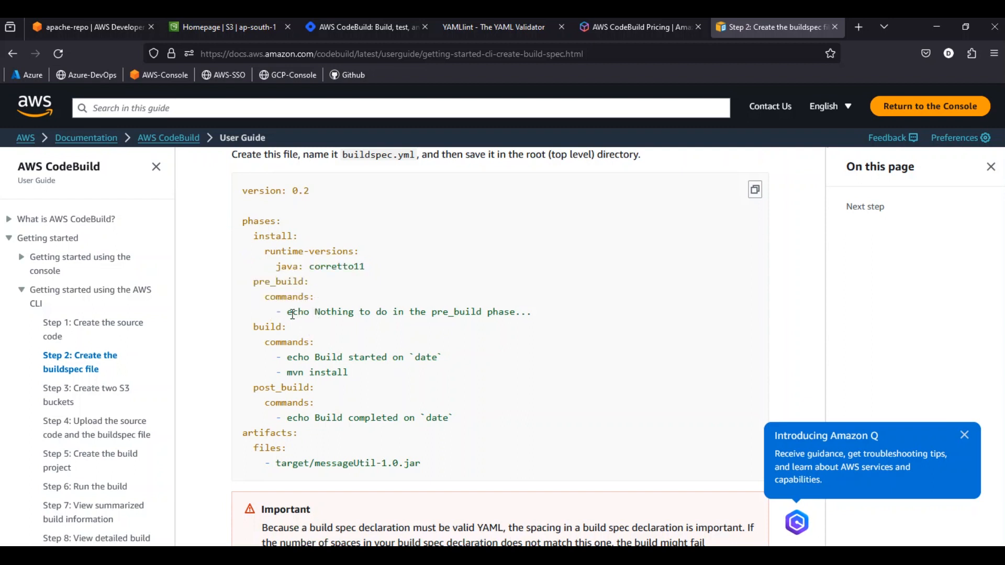
pyautogui.moveTo(282, 312); pyautogui.dragTo(521, 312)
pyautogui.scroll(-2, 394, 329)
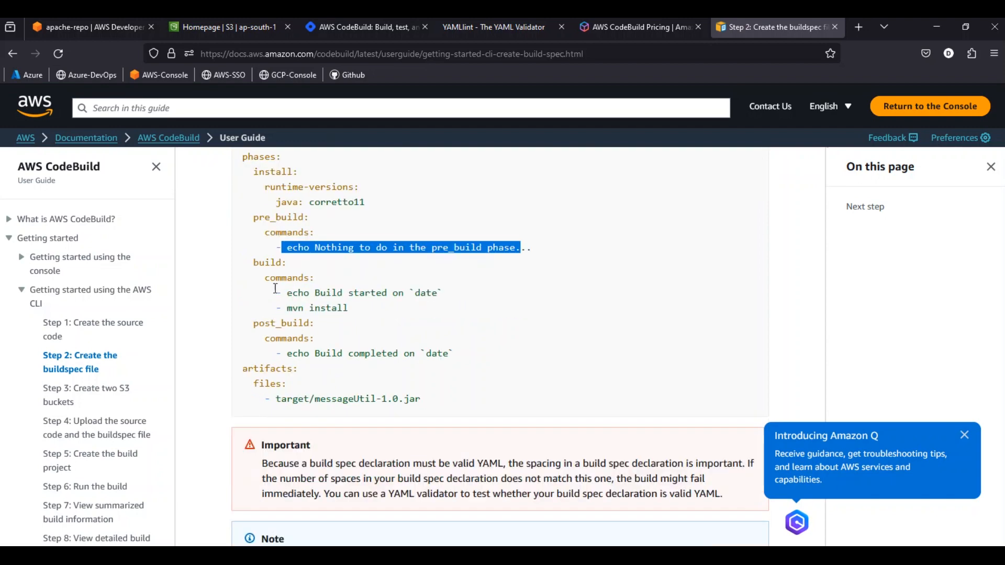
# Examine the mvn install command in the build phase of the sample buildspec.yml
pyautogui.moveTo(286, 308); pyautogui.dragTo(349, 309)
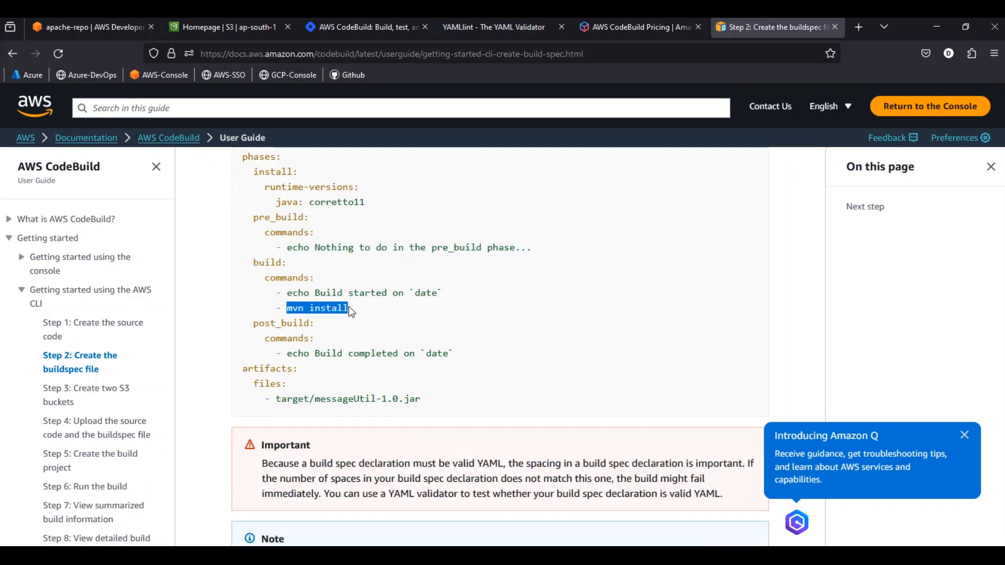
pyautogui.click(300, 306)
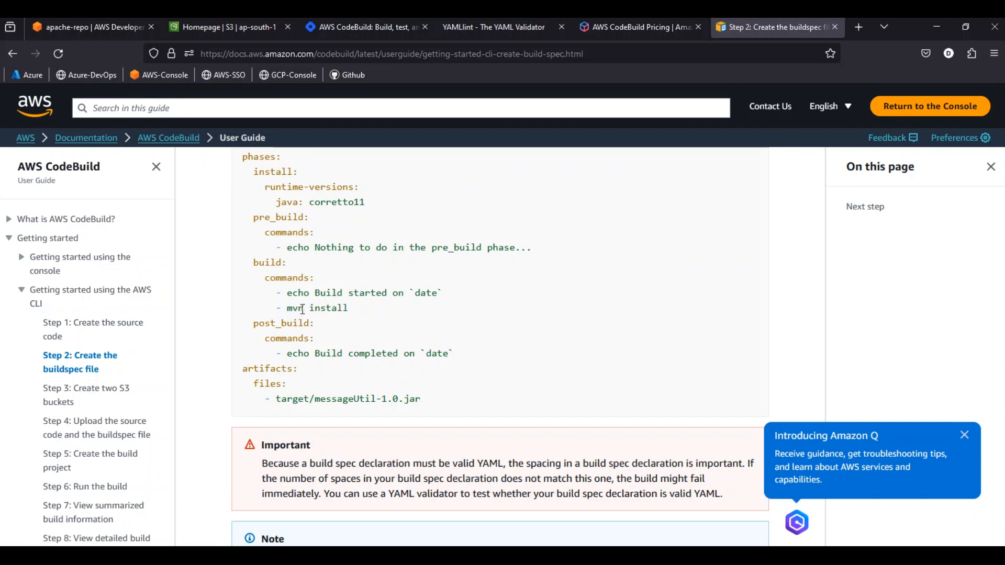
pyautogui.moveTo(287, 309); pyautogui.dragTo(349, 309)
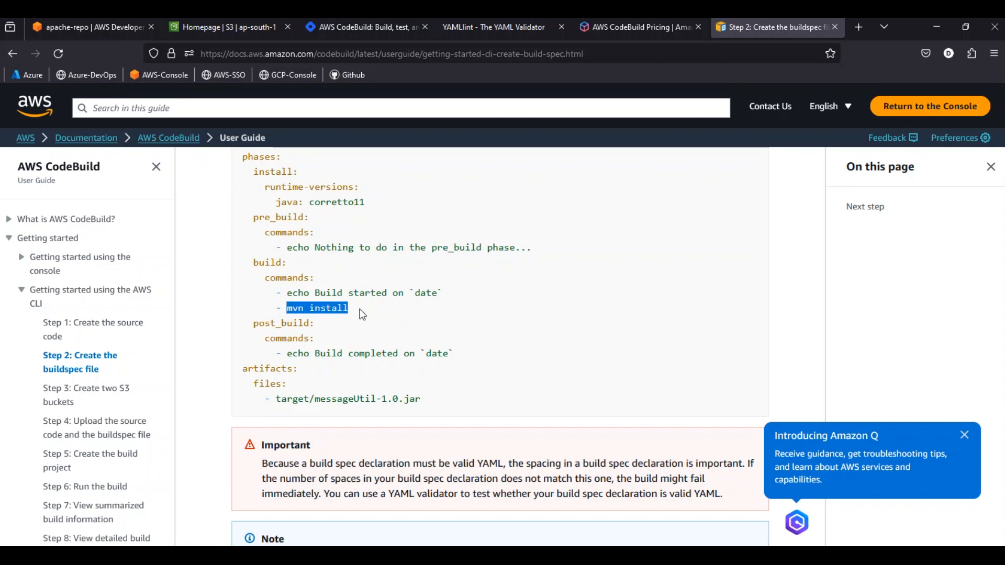
pyautogui.click(298, 307)
pyautogui.moveTo(287, 309); pyautogui.dragTo(349, 309)
pyautogui.click(298, 311)
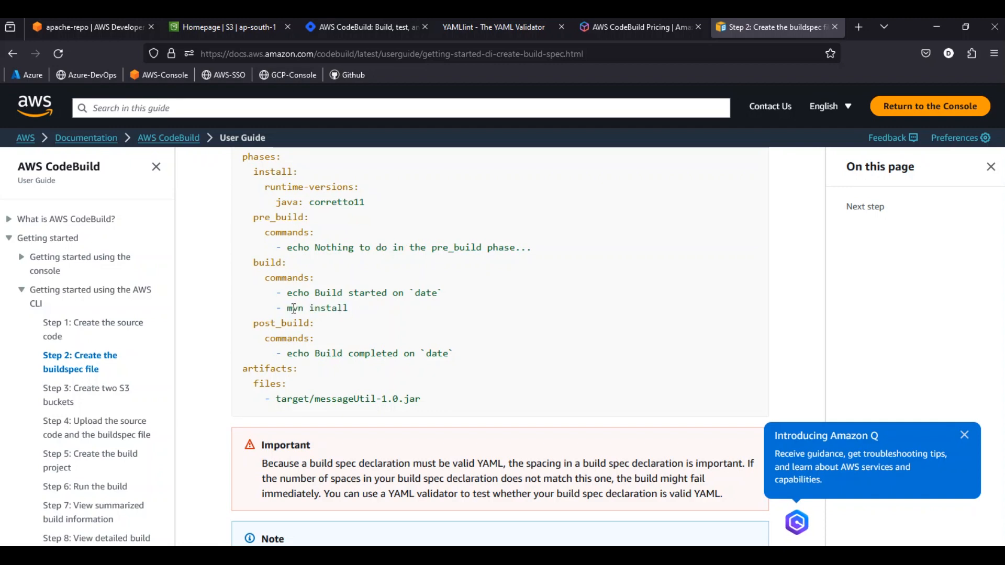
pyautogui.moveTo(287, 309); pyautogui.dragTo(358, 311)
pyautogui.click(312, 307)
pyautogui.moveTo(287, 310); pyautogui.dragTo(350, 309)
pyautogui.click(327, 305)
# Examine the sample's post_build echo command and the JAR file path under artifacts
pyautogui.moveTo(293, 353); pyautogui.dragTo(447, 348)
pyautogui.click(354, 352)
pyautogui.moveTo(422, 352); pyautogui.dragTo(449, 353)
pyautogui.moveTo(278, 399); pyautogui.dragTo(419, 398)
pyautogui.click(327, 401)
pyautogui.click(326, 381)
# Open buildspec.yaml in the apache-repo repository and examine its NGINX install phase commands
pyautogui.click(87, 30)
pyautogui.click(281, 355)
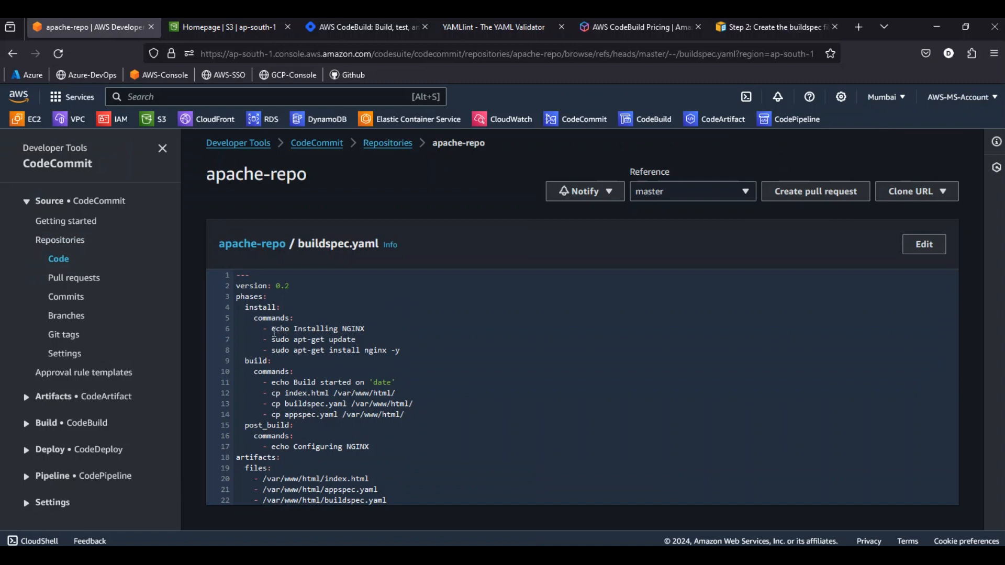
pyautogui.moveTo(276, 331); pyautogui.dragTo(390, 350)
pyautogui.click(282, 330)
pyautogui.moveTo(275, 330); pyautogui.dragTo(369, 334)
pyautogui.click(330, 335)
pyautogui.moveTo(274, 341); pyautogui.dragTo(358, 344)
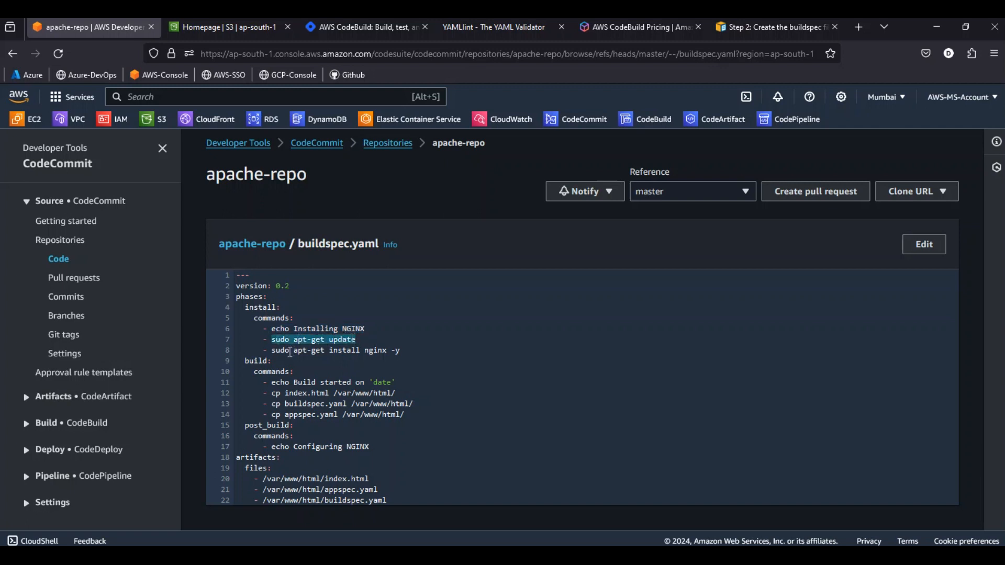
pyautogui.click(323, 350)
pyautogui.moveTo(273, 353); pyautogui.dragTo(401, 351)
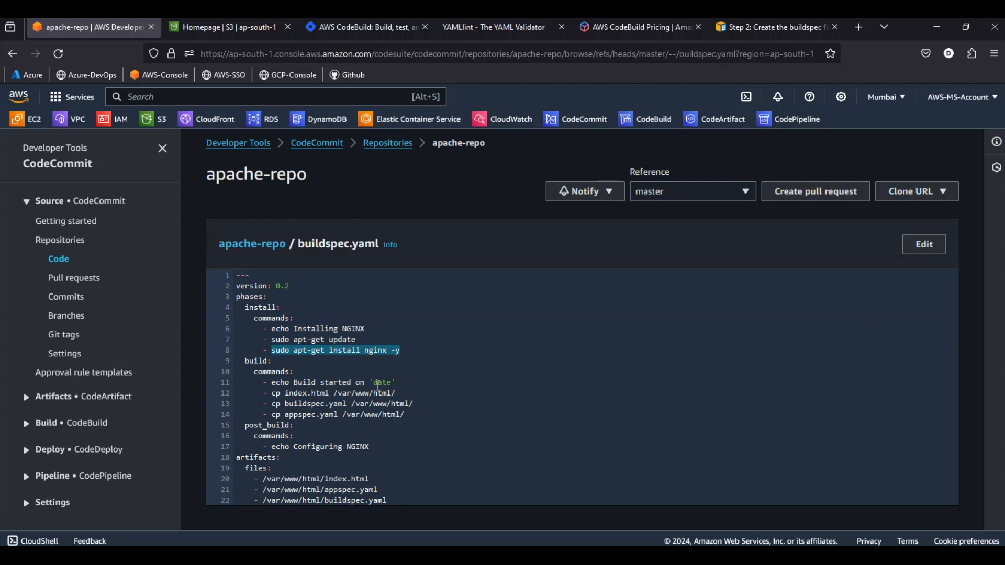
# Examine the build phase commands in the apache-repo buildspec.yaml that copy the files to /var/www/html/
pyautogui.doubleClick(375, 386)
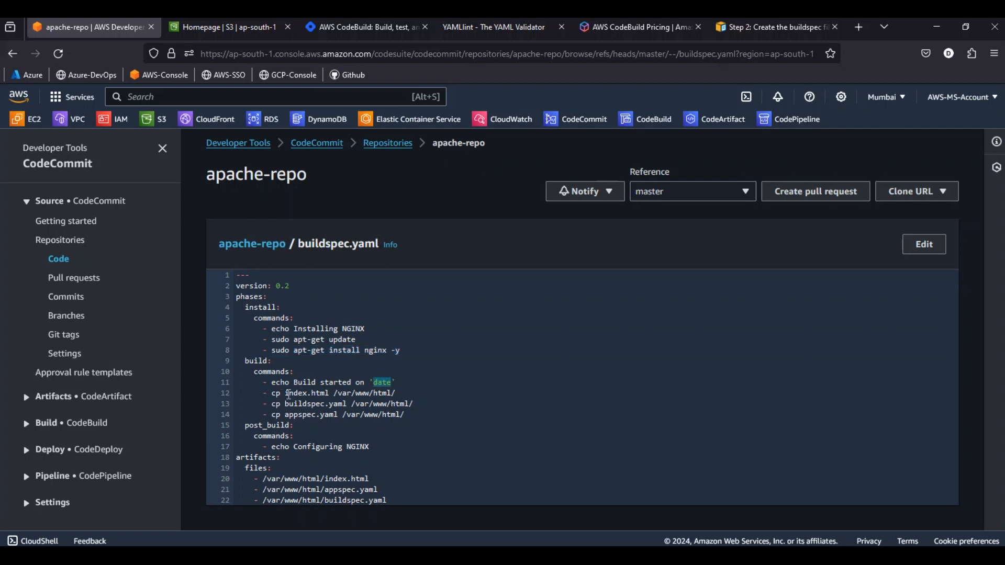
pyautogui.moveTo(286, 393); pyautogui.dragTo(326, 393)
pyautogui.click(303, 392)
pyautogui.moveTo(336, 393); pyautogui.dragTo(398, 398)
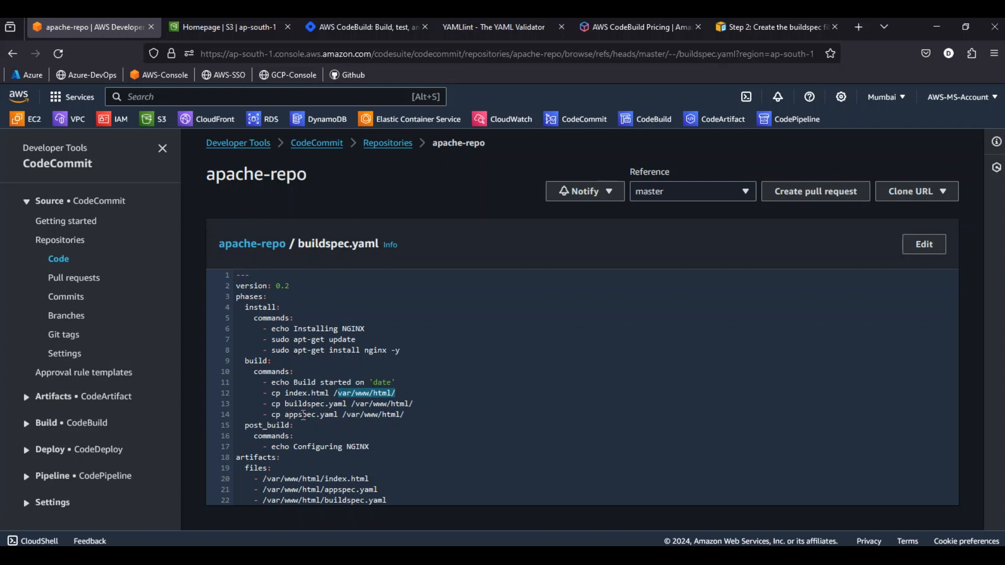
pyautogui.moveTo(291, 397); pyautogui.dragTo(413, 397)
pyautogui.click(414, 397)
pyautogui.moveTo(271, 404); pyautogui.dragTo(411, 417)
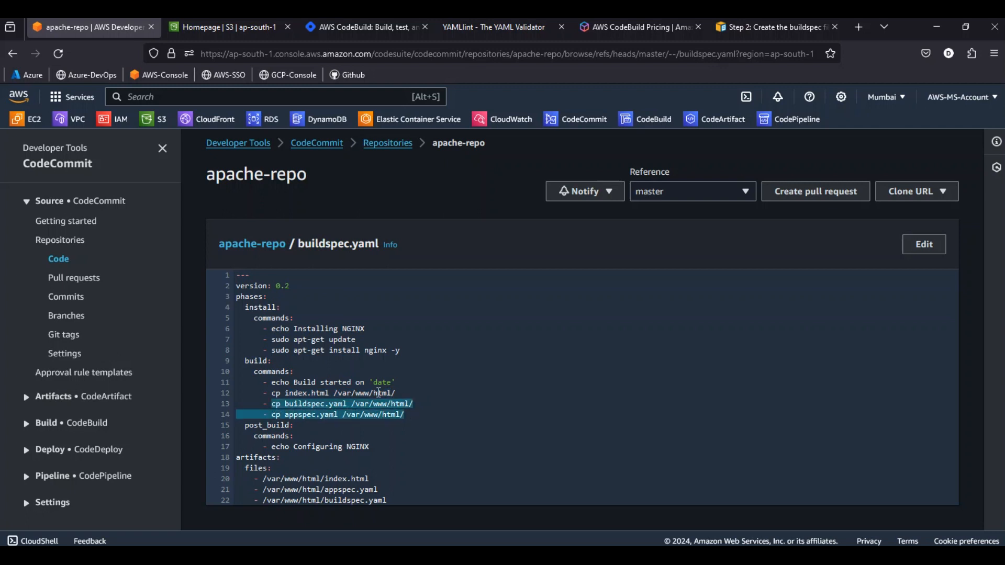
pyautogui.click(311, 386)
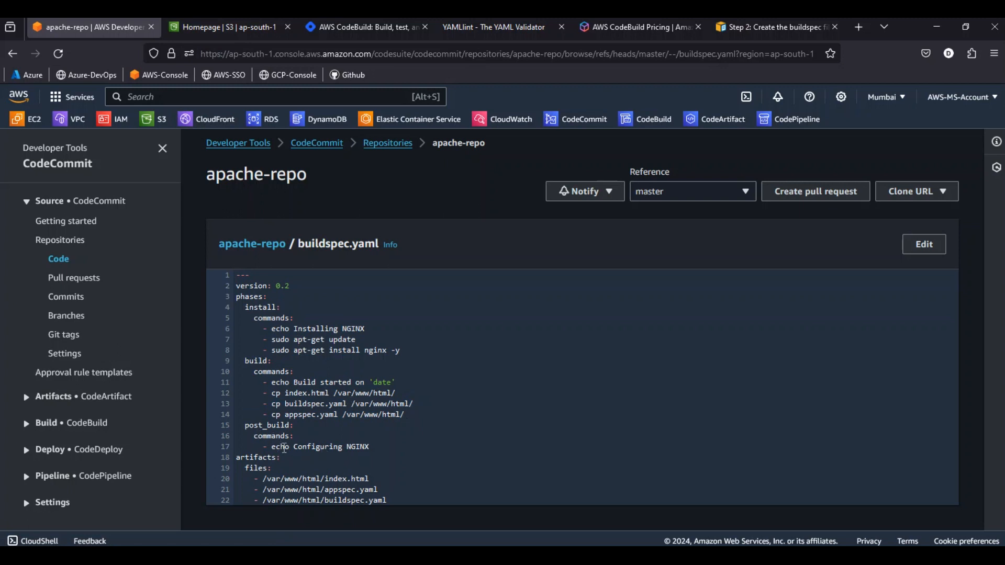
# Examine the post_build command and the artifact file paths in the apache-repo buildspec.yaml
pyautogui.moveTo(272, 446); pyautogui.dragTo(368, 446)
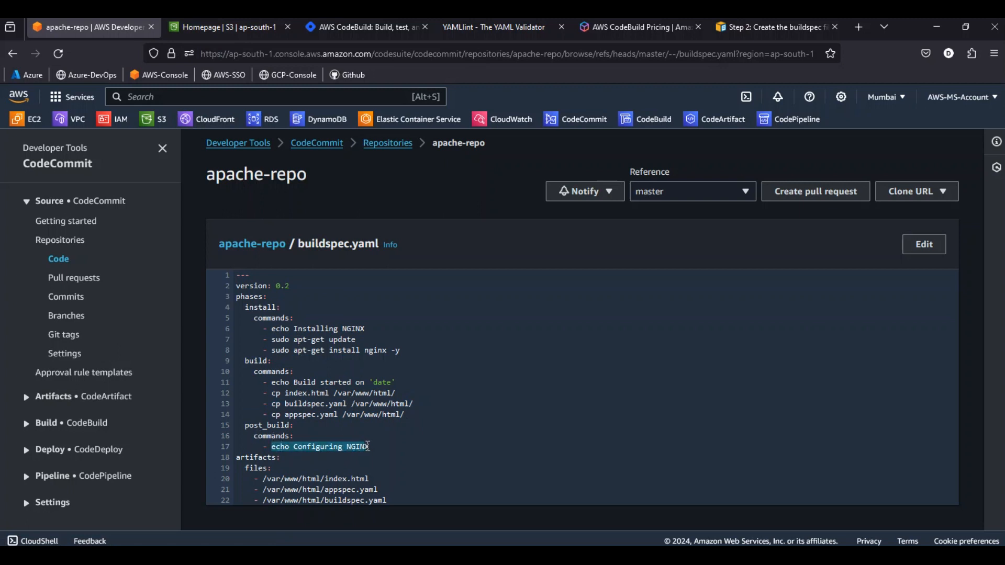
pyautogui.click(302, 449)
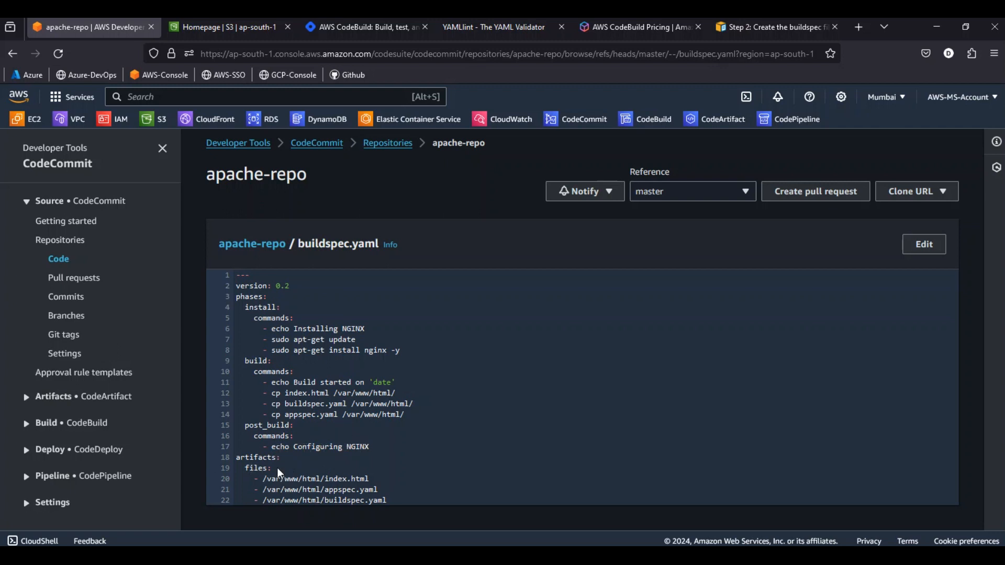
pyautogui.moveTo(263, 482); pyautogui.dragTo(365, 475)
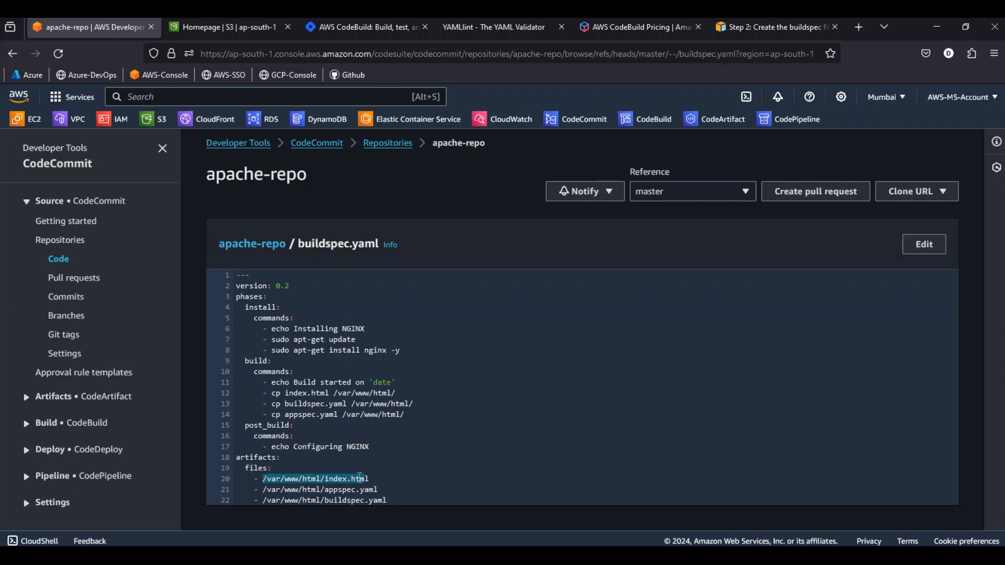
pyautogui.moveTo(260, 490); pyautogui.dragTo(381, 493)
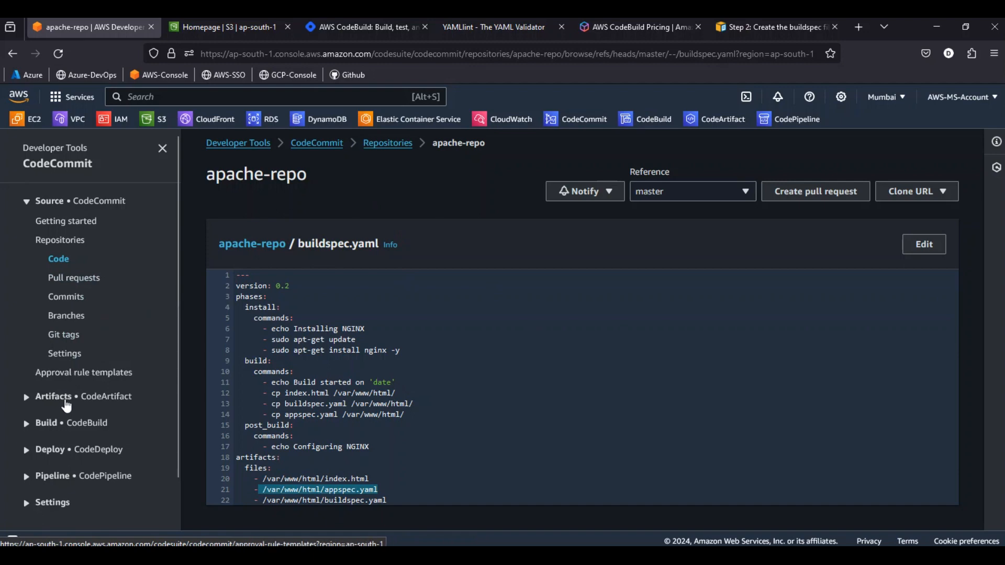
# Open the CodeBuild getting started page and examine the build command and artifact file in its sample buildspec.yml
pyautogui.click(80, 426)
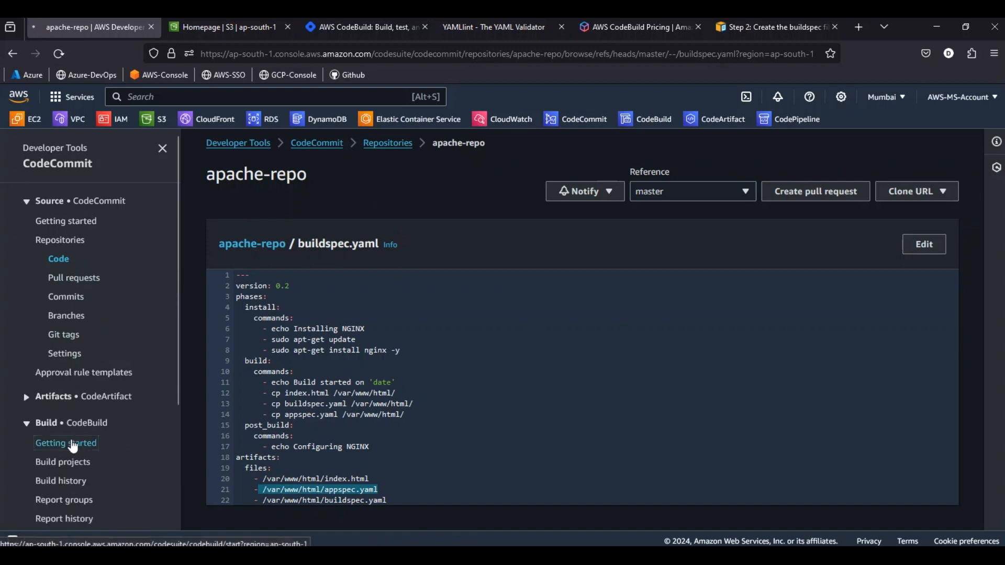
pyautogui.click(77, 444)
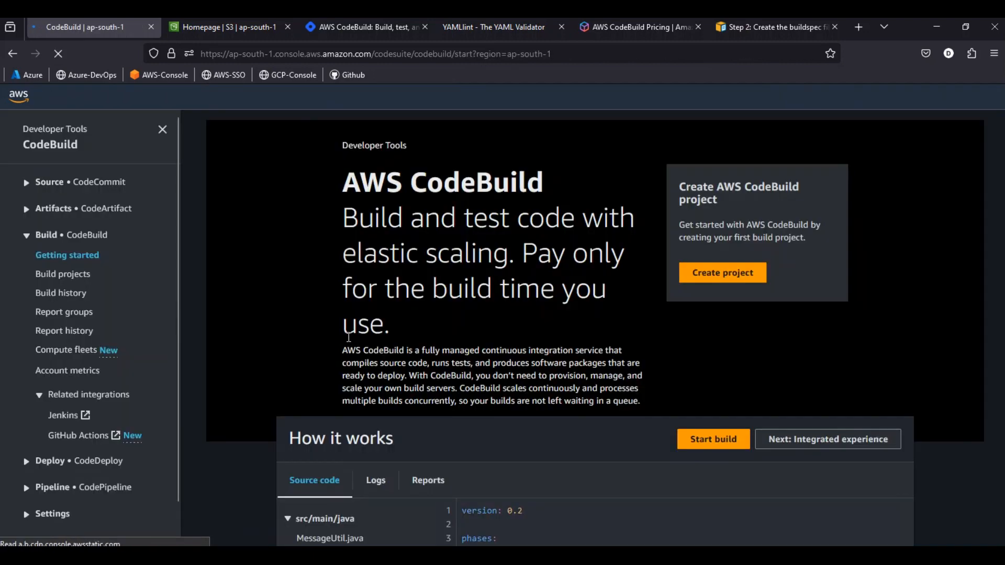
pyautogui.scroll(-3, 352, 344)
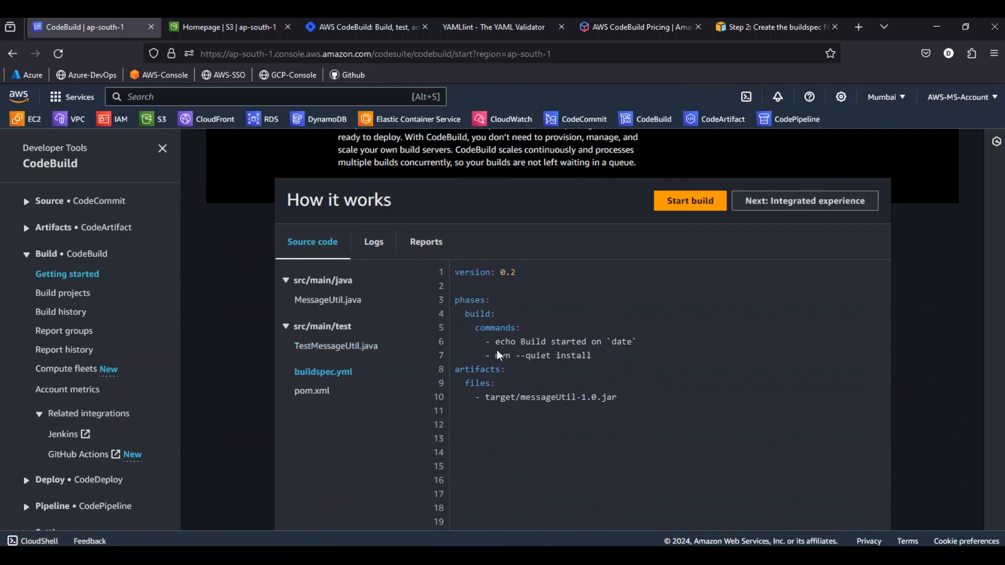
pyautogui.moveTo(496, 355); pyautogui.dragTo(599, 358)
pyautogui.moveTo(485, 398); pyautogui.dragTo(605, 399)
pyautogui.moveTo(521, 399); pyautogui.dragTo(618, 398)
pyautogui.click(555, 380)
# Glance back at the sample buildspec guide and open the list of CodeBuild build projects
pyautogui.click(749, 33)
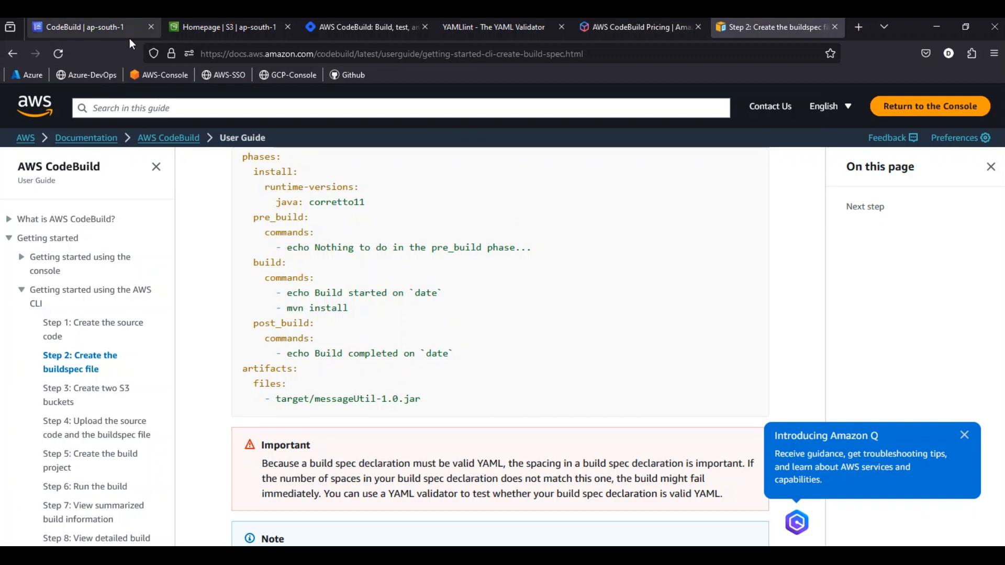
pyautogui.click(111, 29)
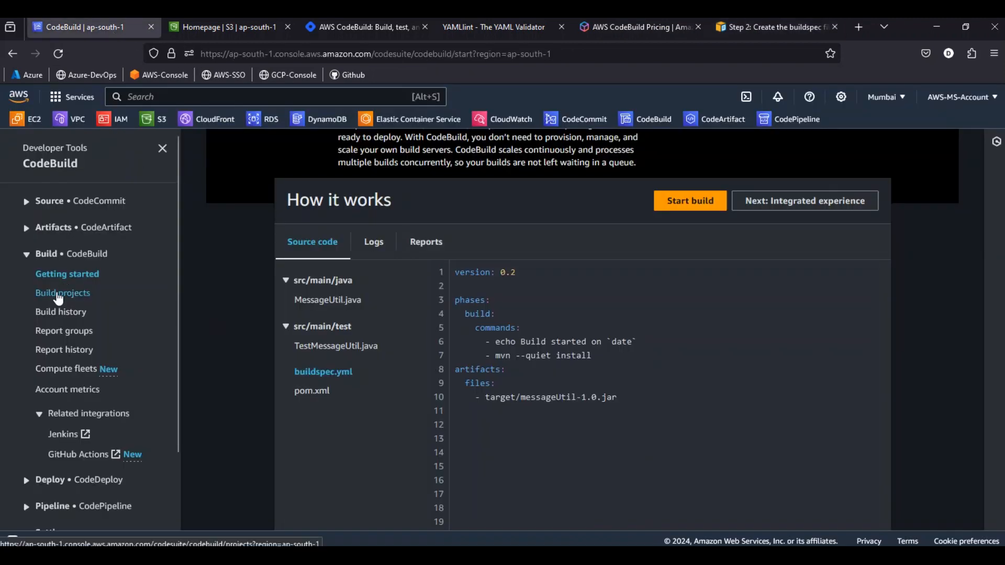
pyautogui.click(61, 294)
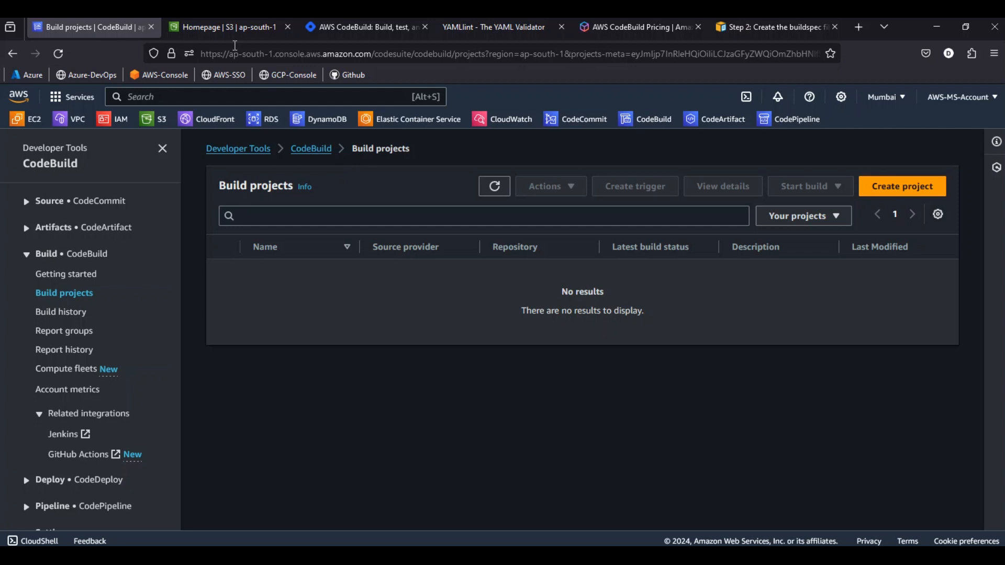
# Create a general purpose S3 bucket named aws-devops-devopshangout with the default settings and open it
pyautogui.click(221, 30)
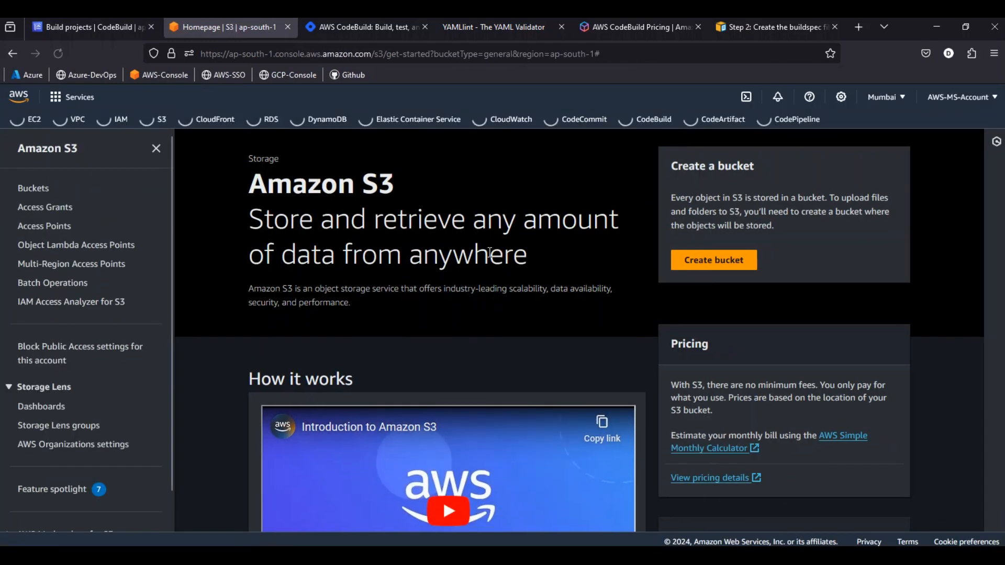
pyautogui.click(33, 192)
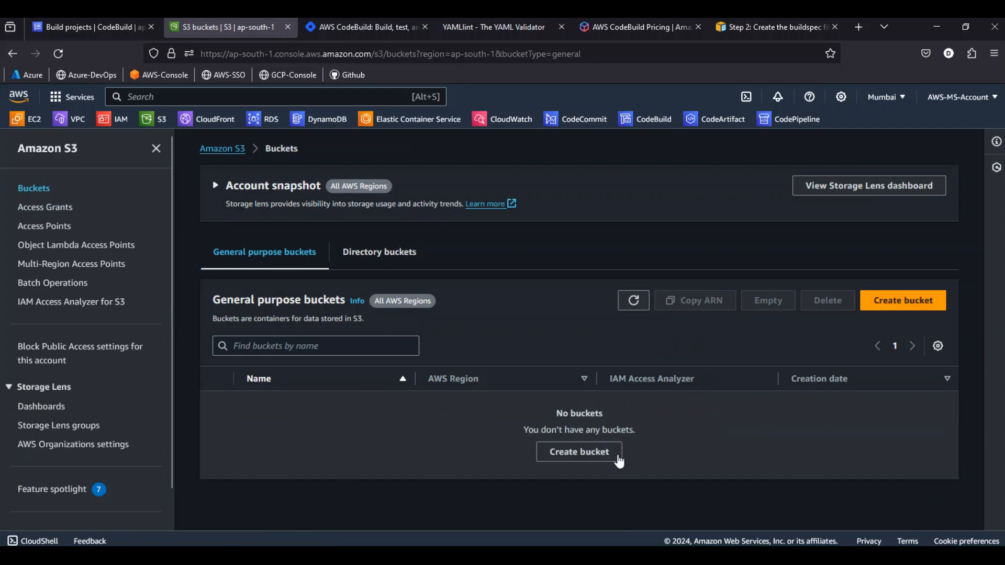
pyautogui.click(543, 453)
pyautogui.click(198, 336)
pyautogui.write('aws-')
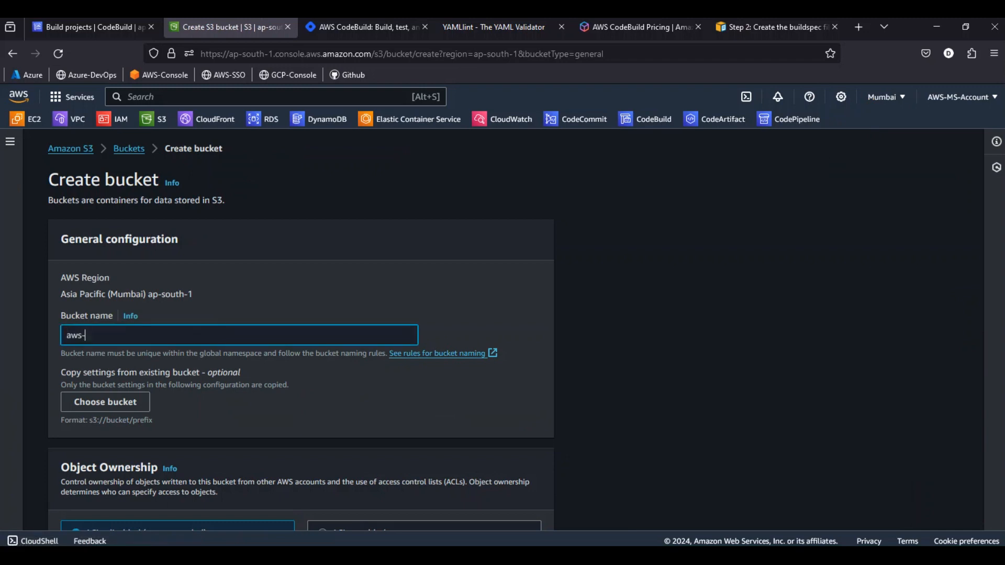
pyautogui.write('devops-devopshangout')
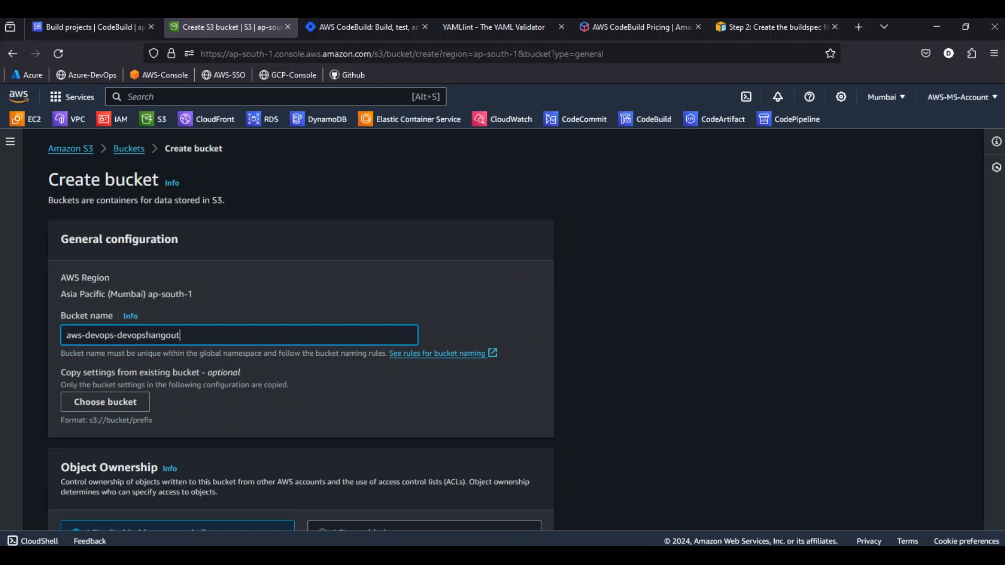
pyautogui.scroll(-20, 279, 374)
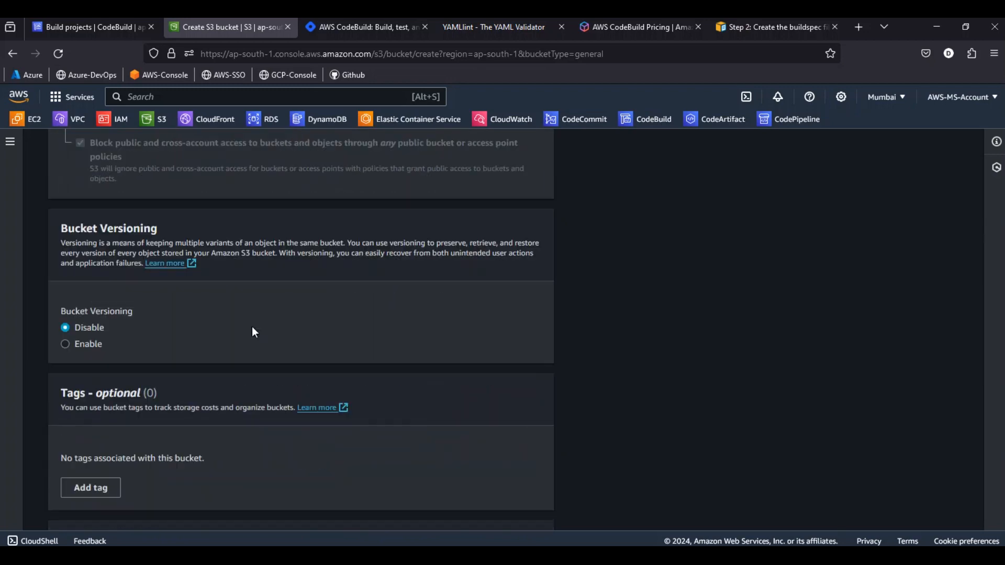
pyautogui.click(516, 509)
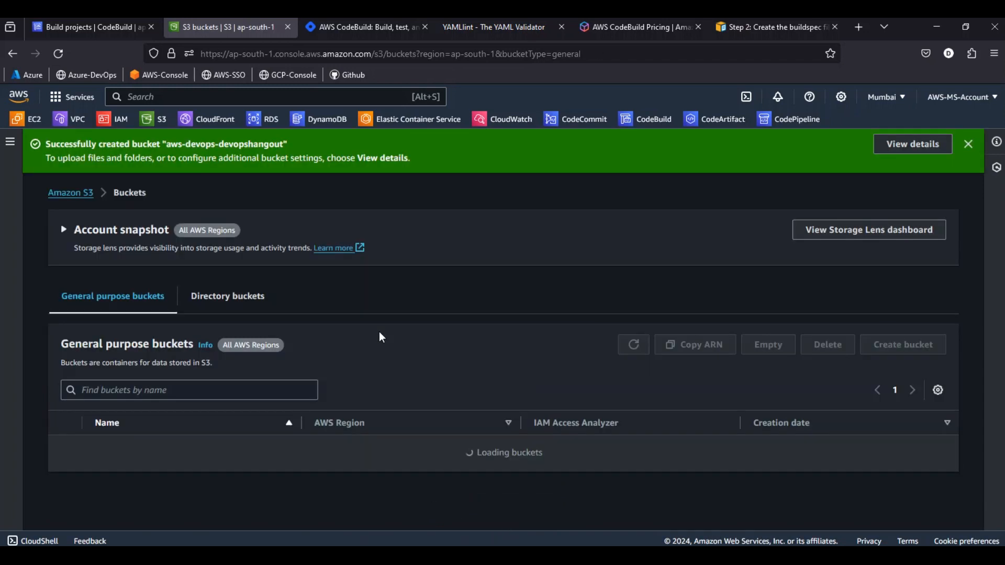
pyautogui.click(161, 449)
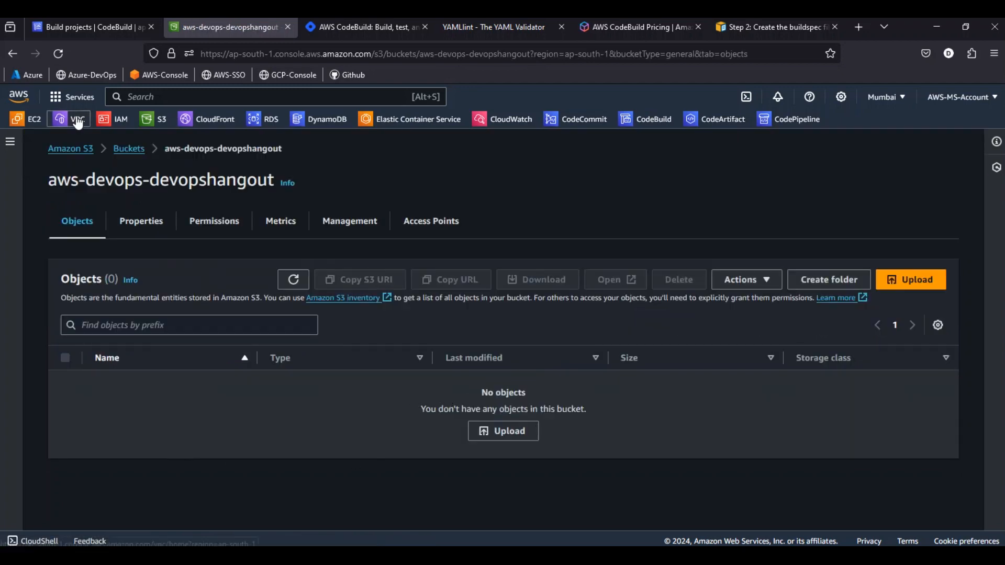
# Start a new CodeBuild build project named apache-buildjob and review its additional configuration options
pyautogui.click(76, 32)
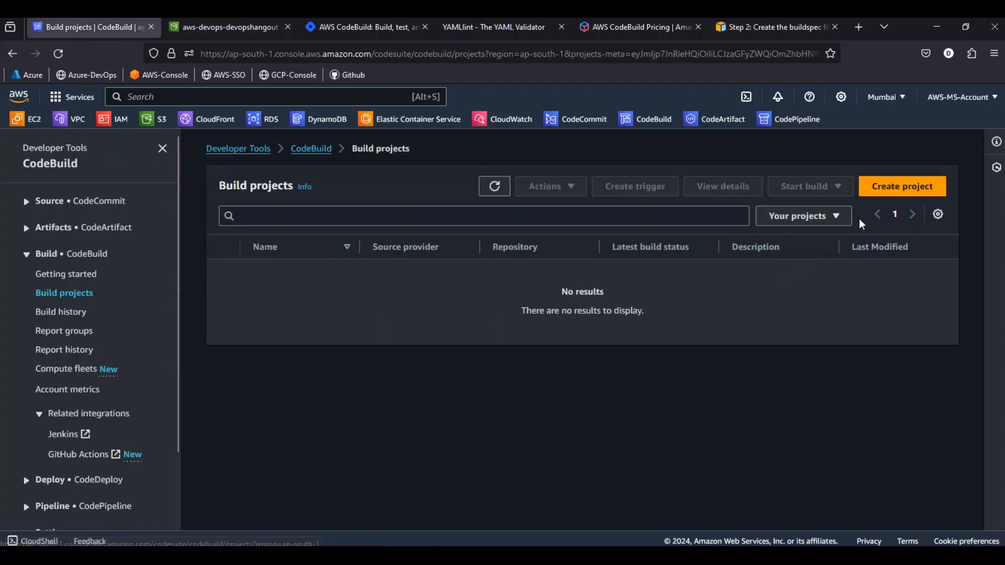
pyautogui.click(890, 188)
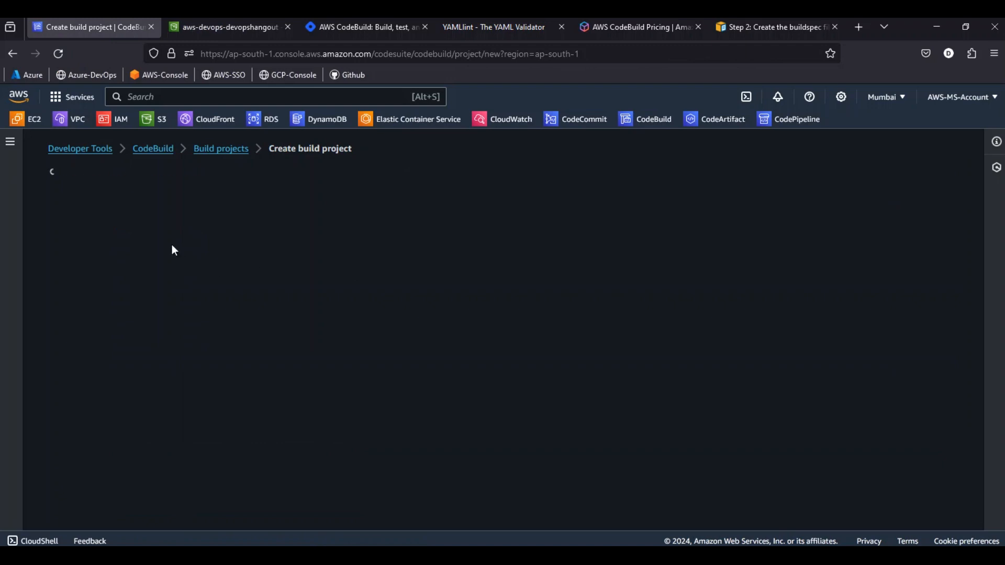
pyautogui.click(126, 287)
pyautogui.write('apache')
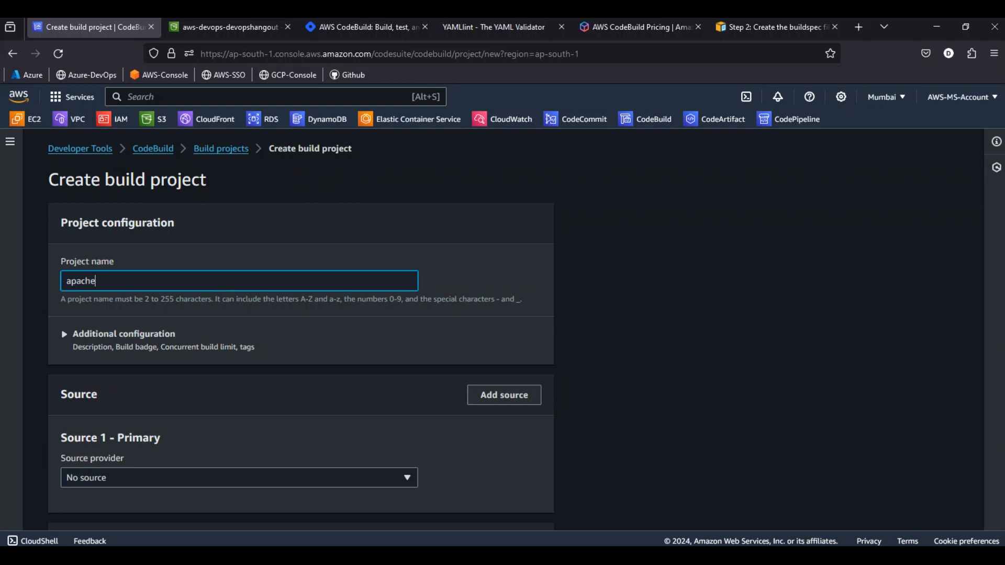
pyautogui.write('-buildjob')
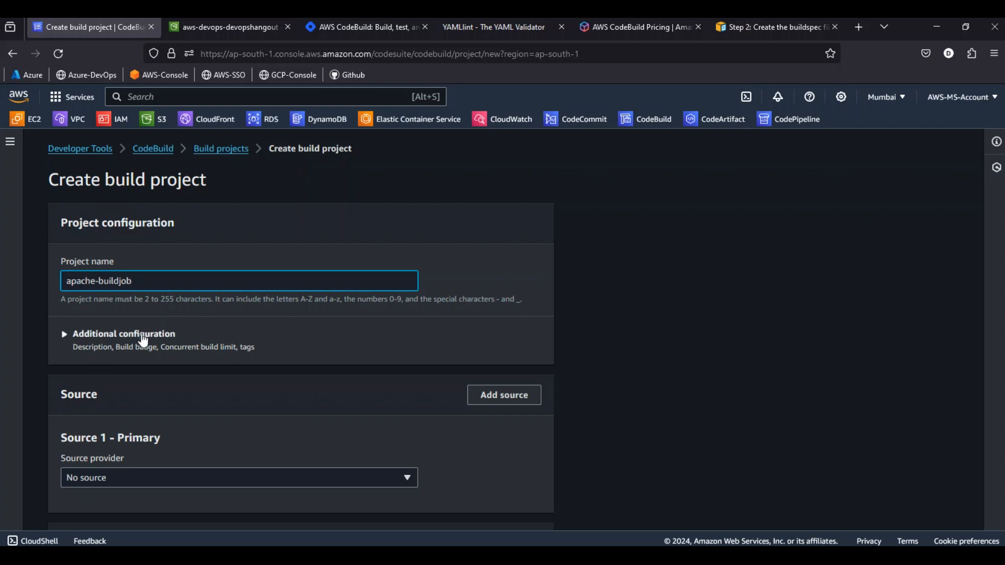
pyautogui.click(143, 334)
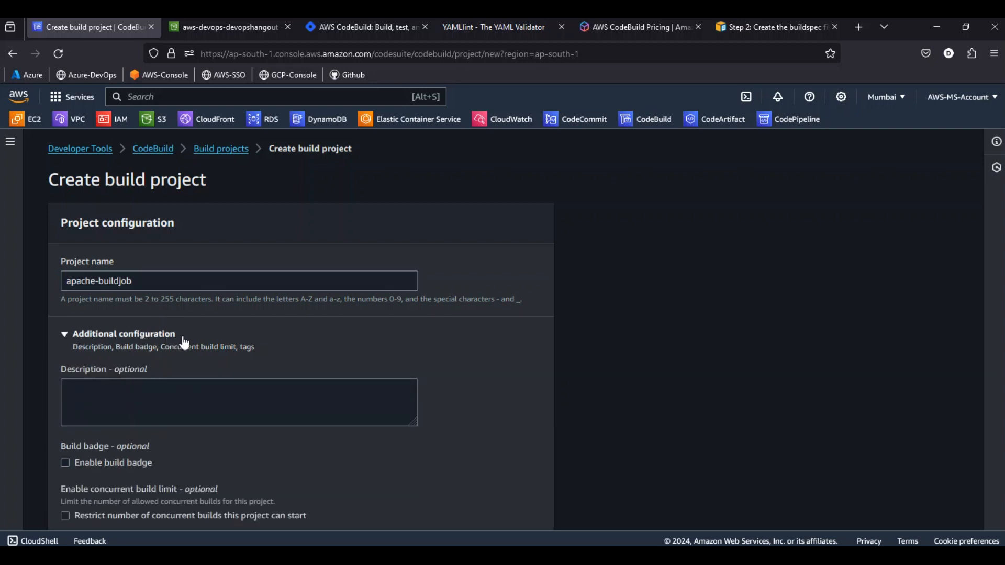
pyautogui.scroll(-3, 184, 340)
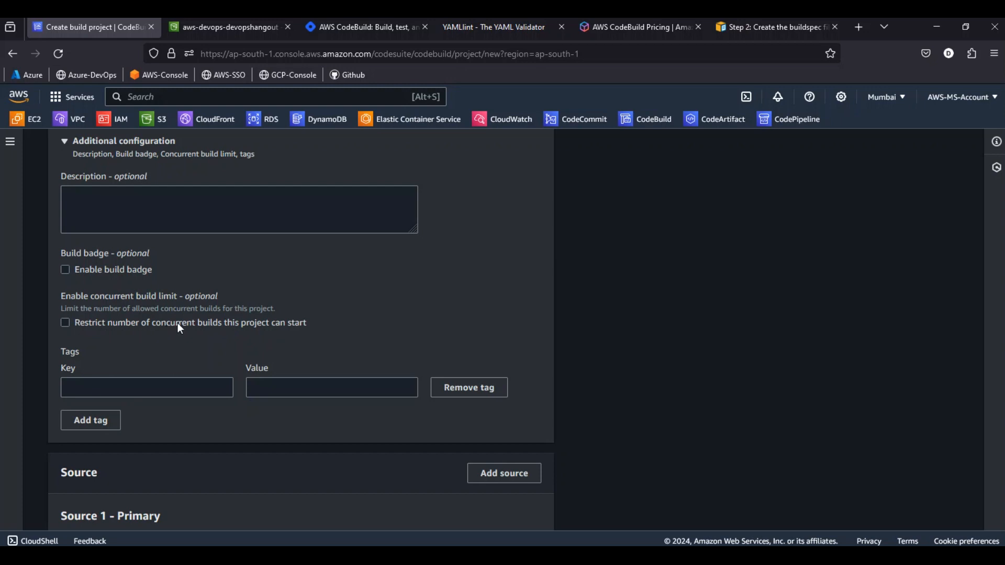
# Collapse the additional project configuration and set the primary source provider to AWS CodeCommit
pyautogui.scroll(2, 177, 322)
pyautogui.click(136, 271)
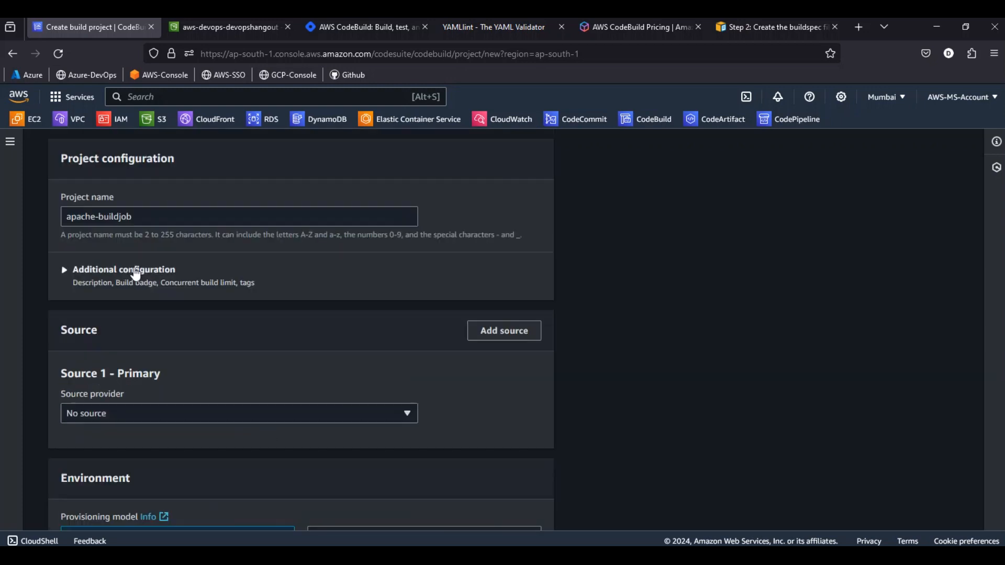
pyautogui.scroll(-1, 278, 321)
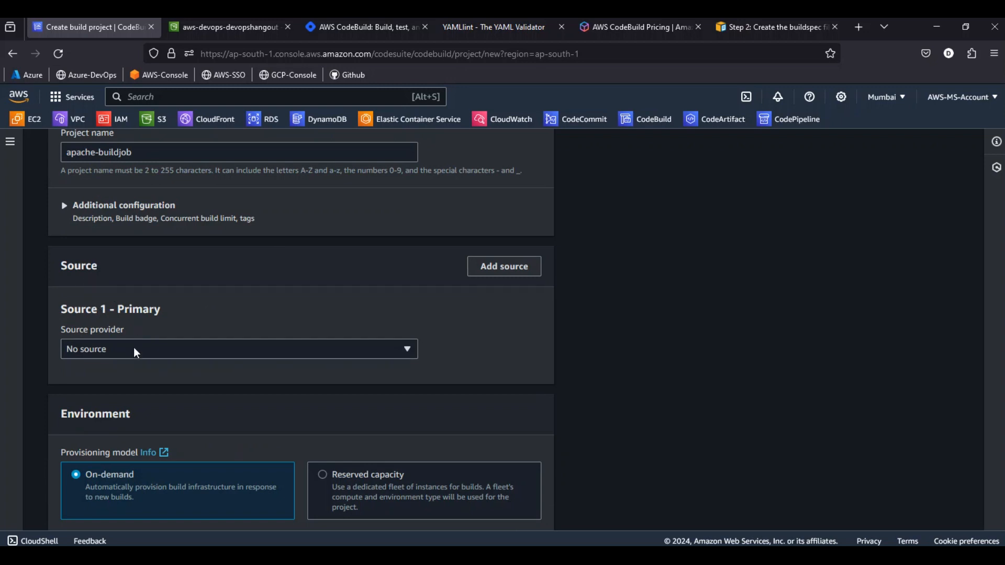
pyautogui.click(147, 352)
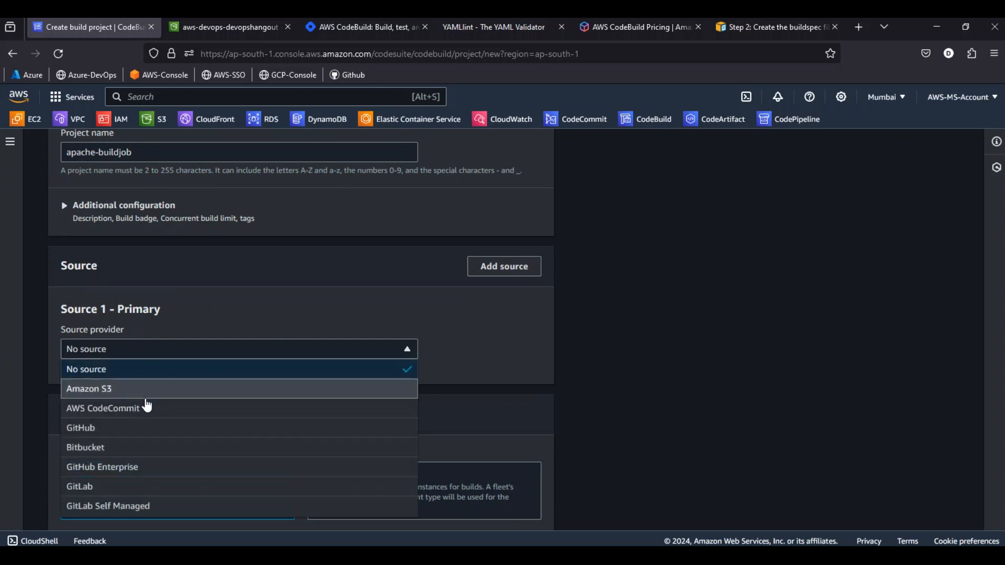
pyautogui.click(110, 411)
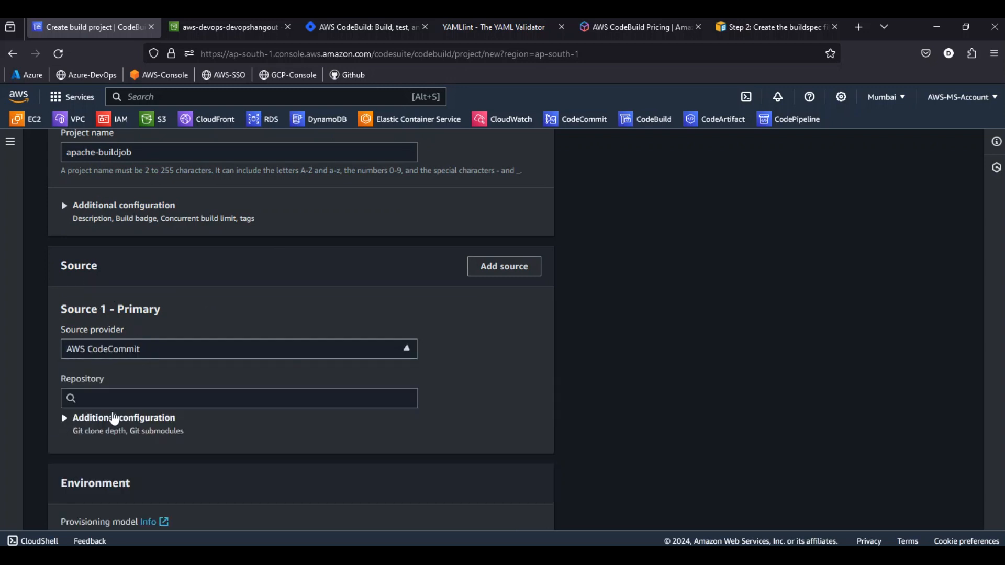
pyautogui.click(146, 356)
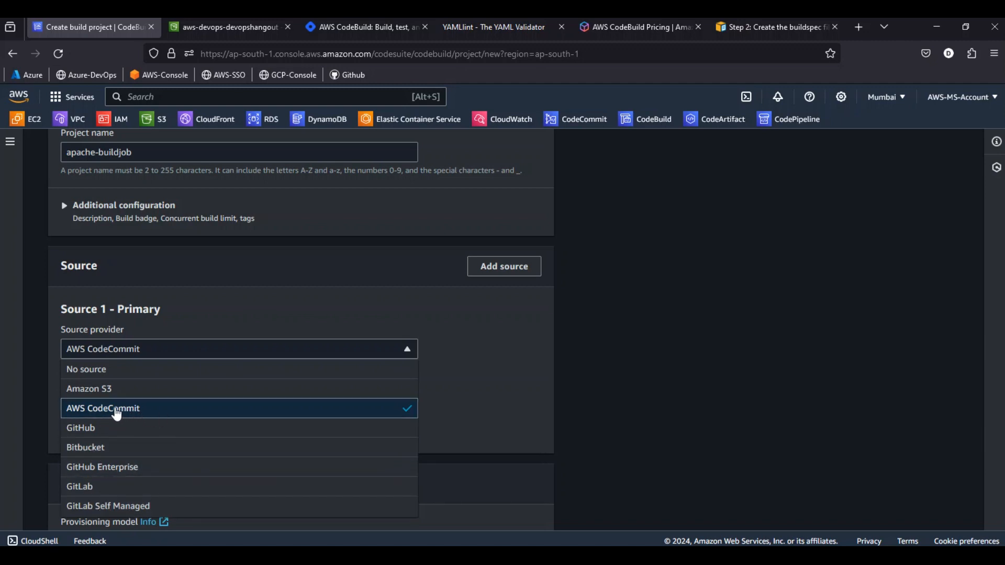
# Choose apache-repo as the source repository and master as the branch to build
pyautogui.scroll(-3, 233, 392)
pyautogui.click(136, 270)
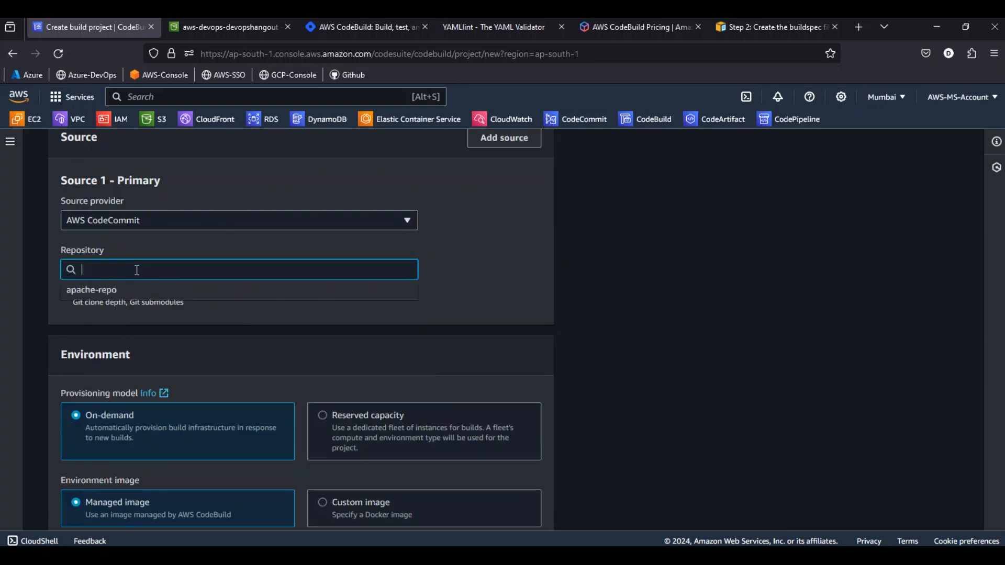
pyautogui.click(100, 289)
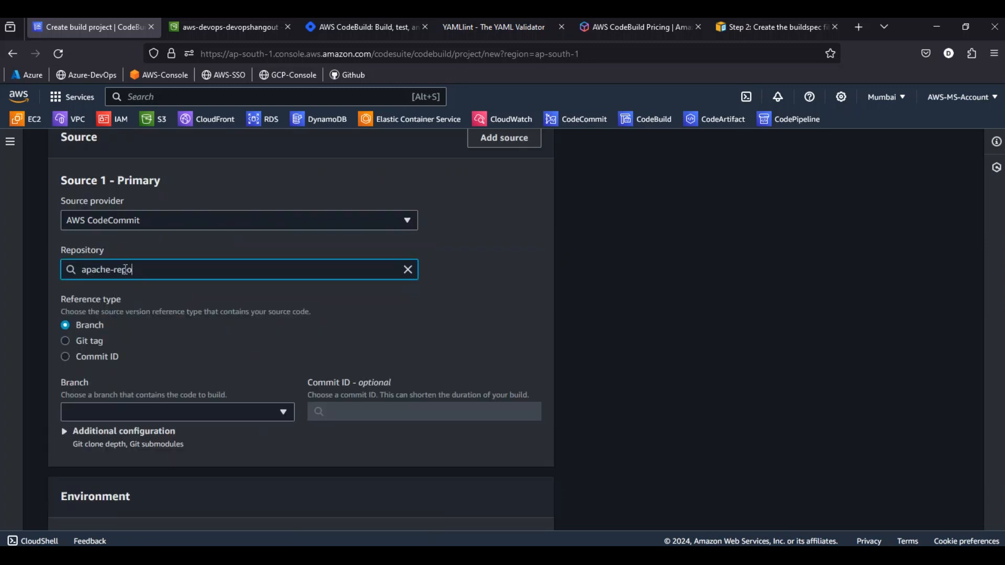
pyautogui.click(123, 269)
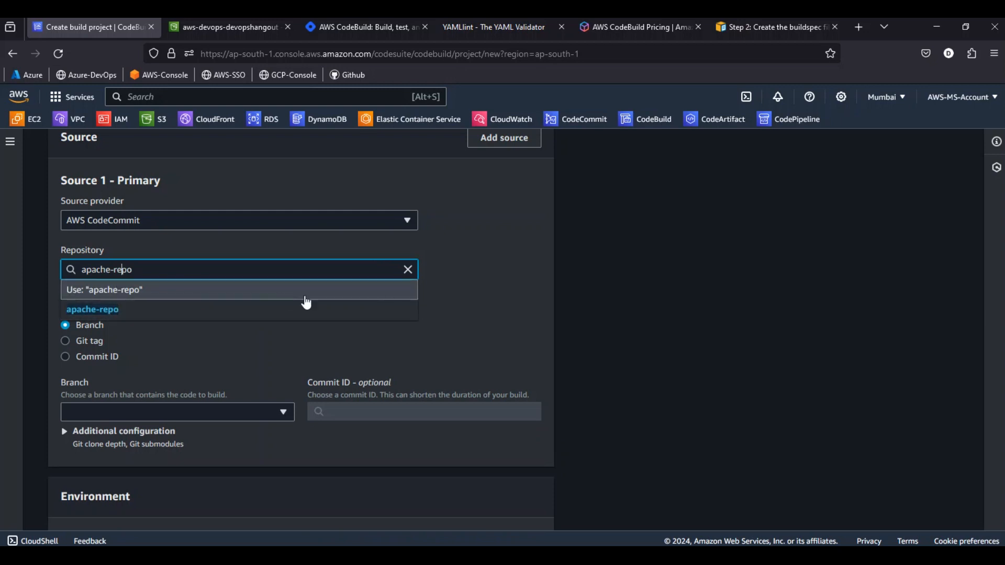
pyautogui.click(565, 287)
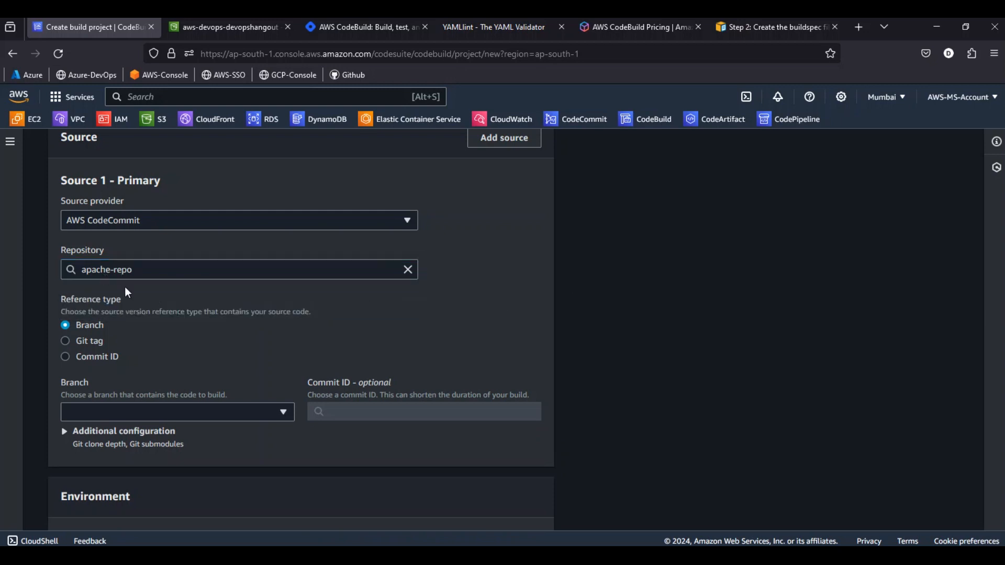
pyautogui.scroll(-2, 144, 293)
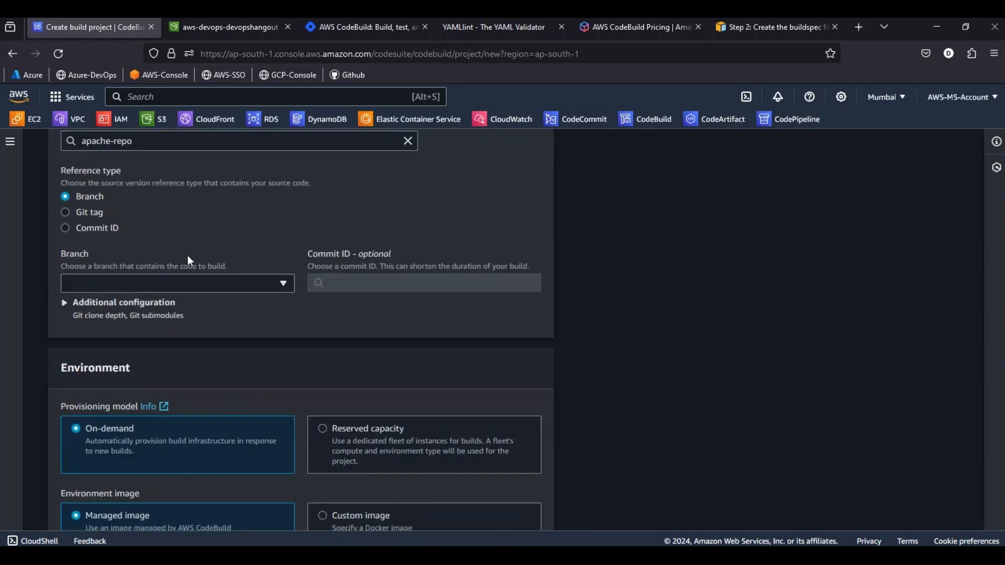
pyautogui.click(164, 278)
pyautogui.click(99, 348)
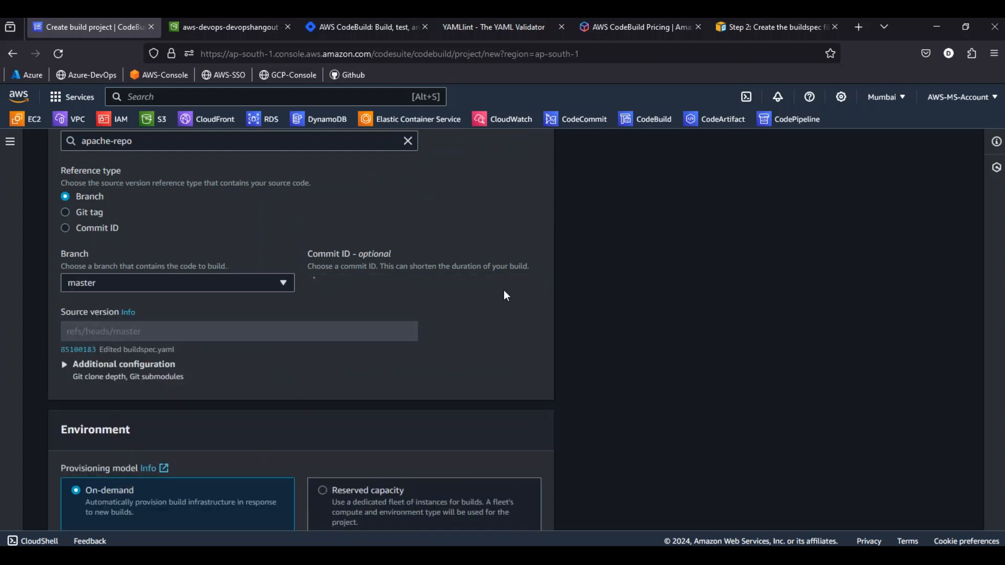
# Set the environment's operating system to Ubuntu and check the available images, keeping aws/codebuild/standard:7.0
pyautogui.scroll(-3, 351, 285)
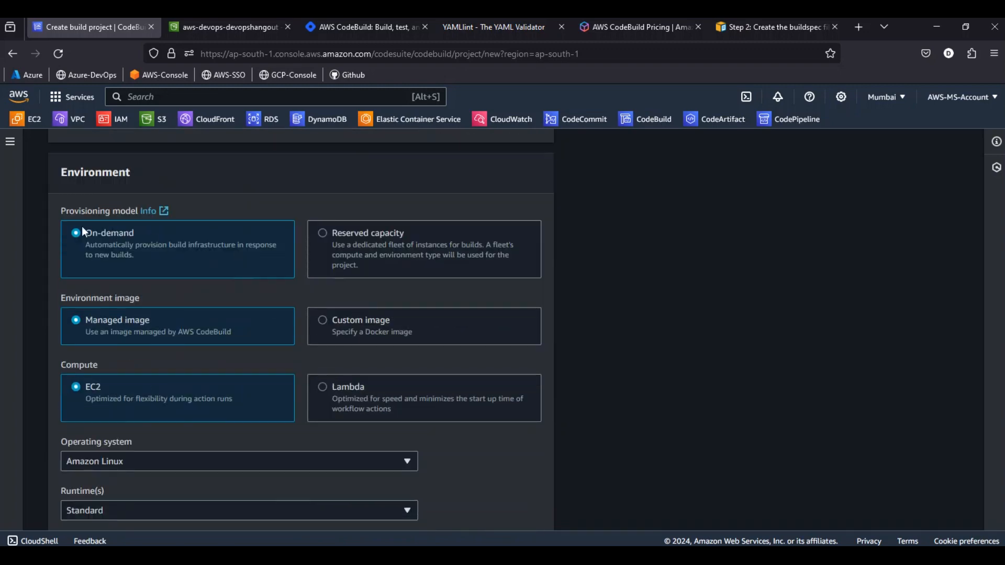
pyautogui.scroll(-5, 125, 249)
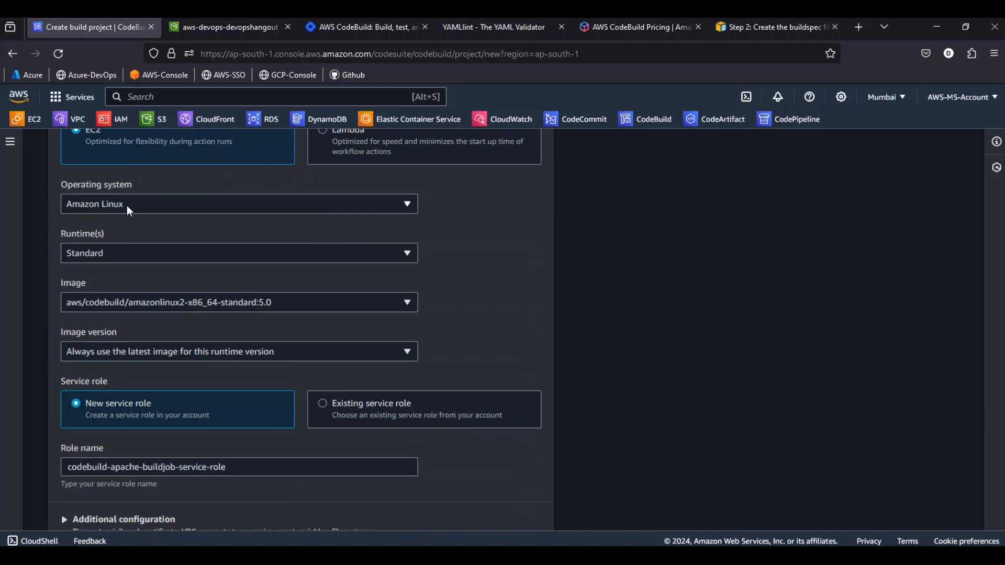
pyautogui.click(127, 205)
pyautogui.click(109, 239)
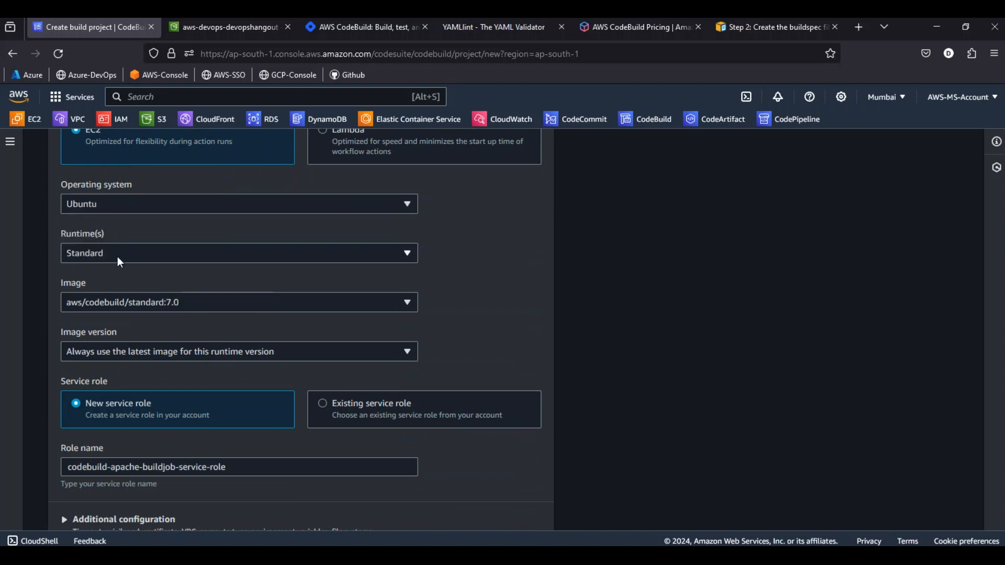
pyautogui.click(97, 304)
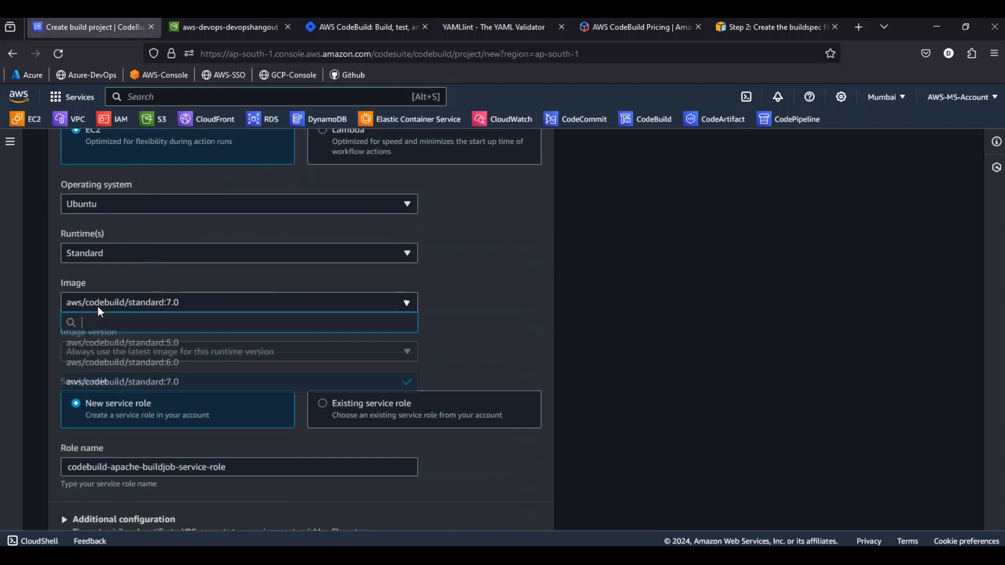
pyautogui.click(607, 337)
# Prefix the new service role's name so it reads Aws-Devops-codebuild-apache-buildjob-service-role
pyautogui.scroll(-3, 207, 314)
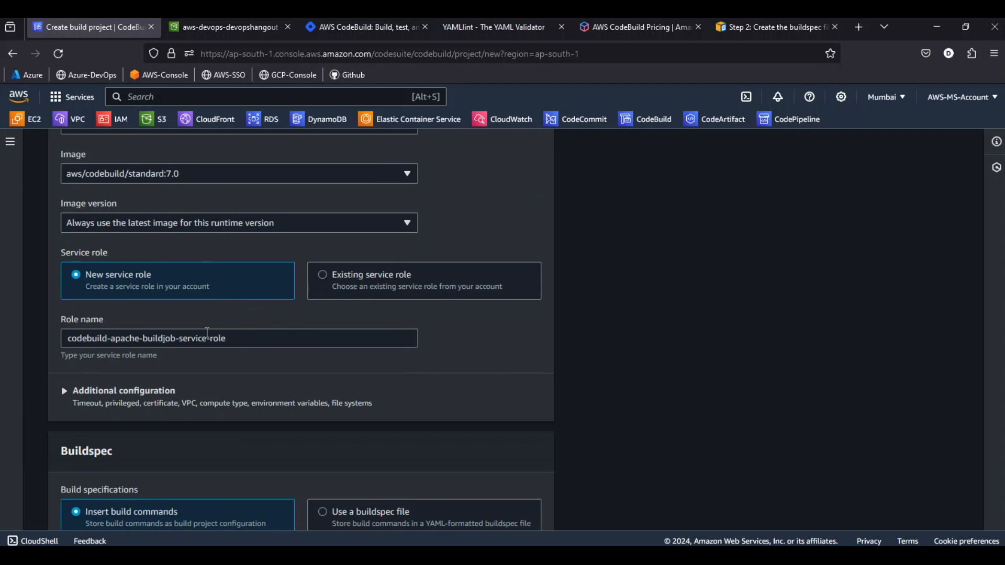
pyautogui.click(80, 339)
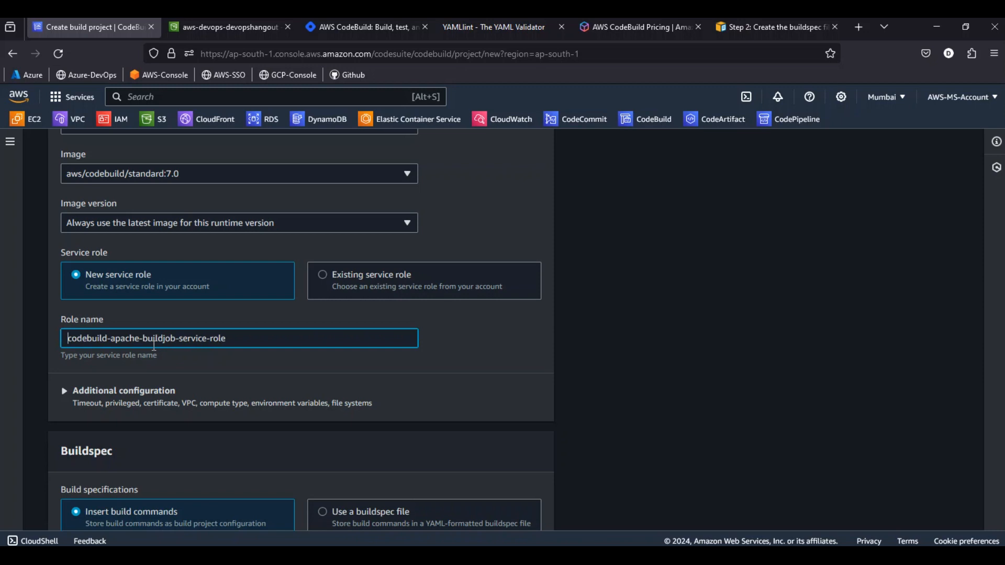
pyautogui.write('Aws-')
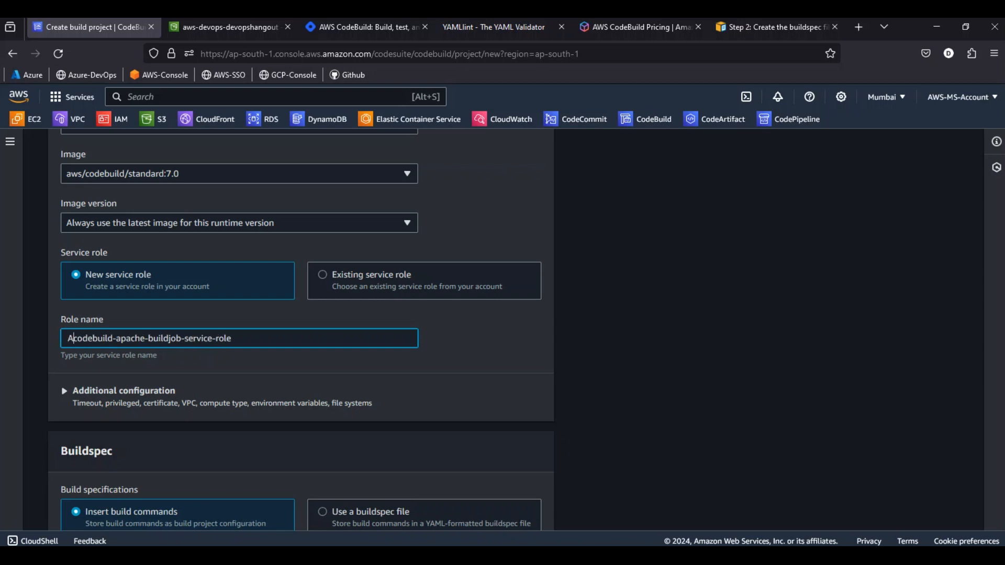
pyautogui.write('Devops-')
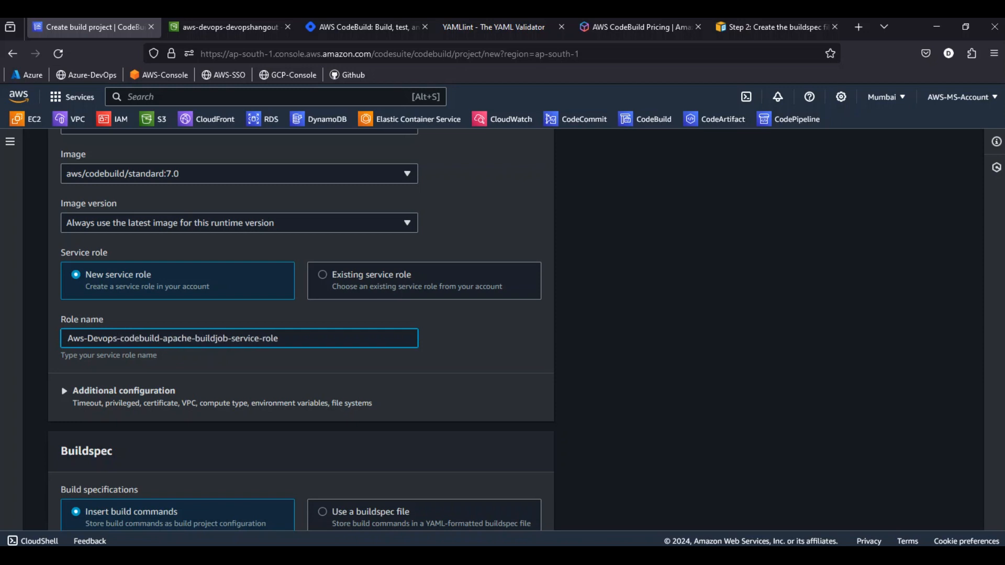
# Expand the environment's additional configuration and review its certificate, VPC, compute, environment variable and file system options
pyautogui.scroll(-1, 261, 385)
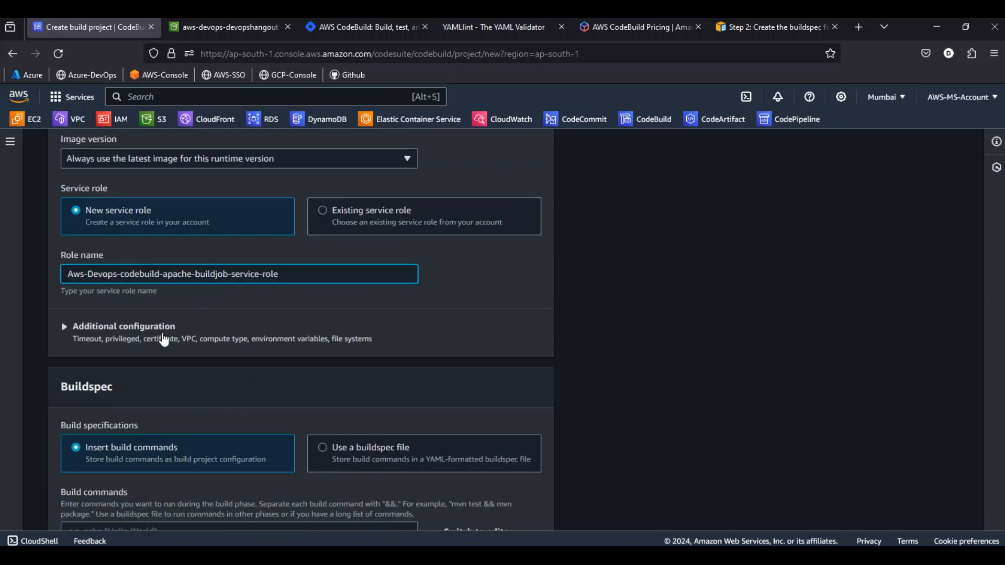
pyautogui.click(135, 330)
pyautogui.scroll(-6, 232, 319)
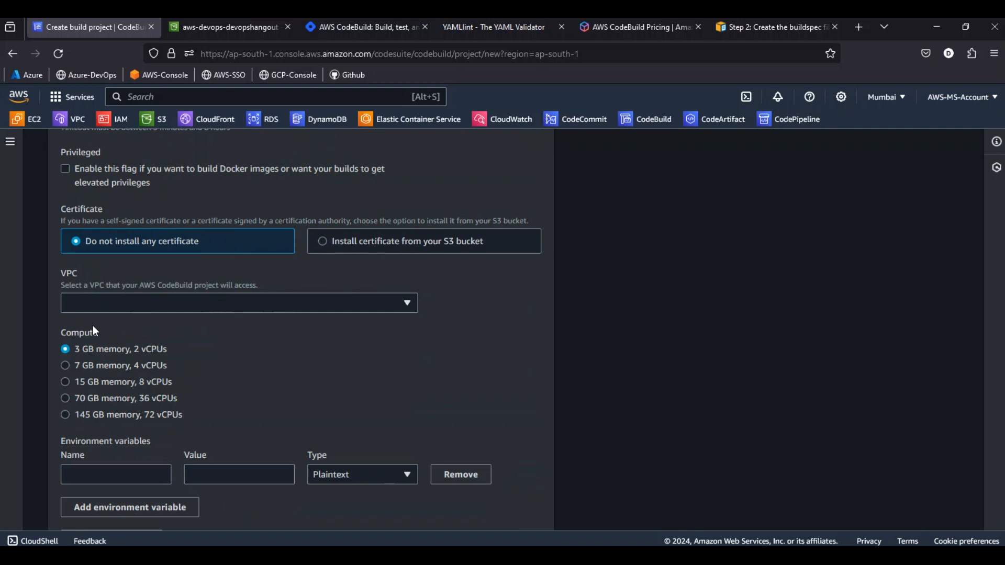
pyautogui.scroll(-1, 93, 328)
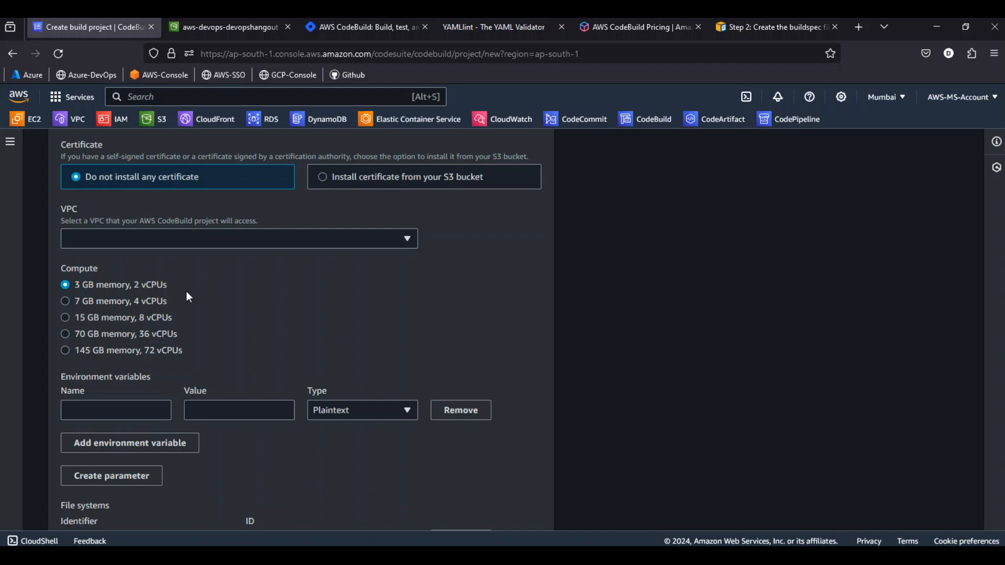
pyautogui.scroll(-5, 188, 292)
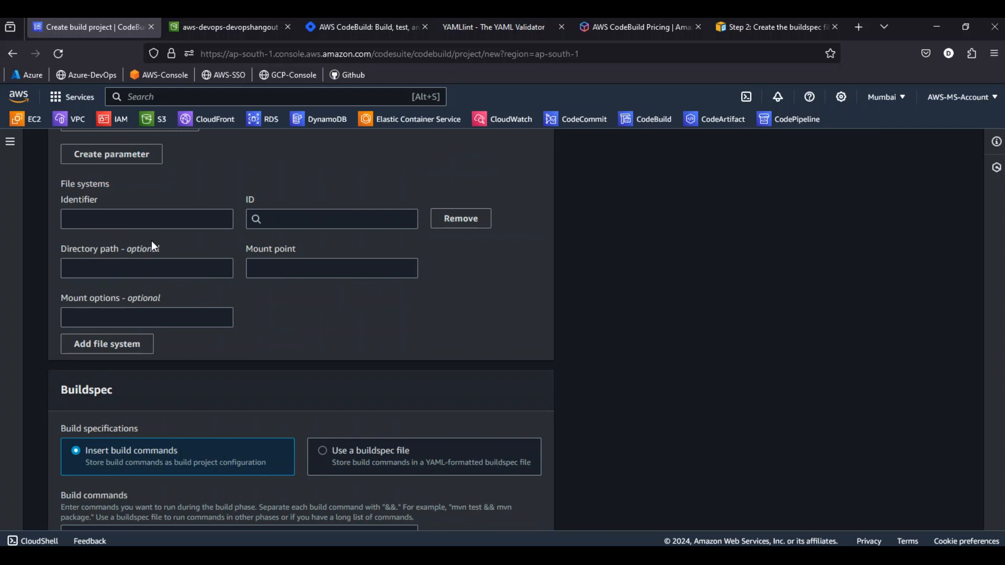
pyautogui.scroll(2, 152, 243)
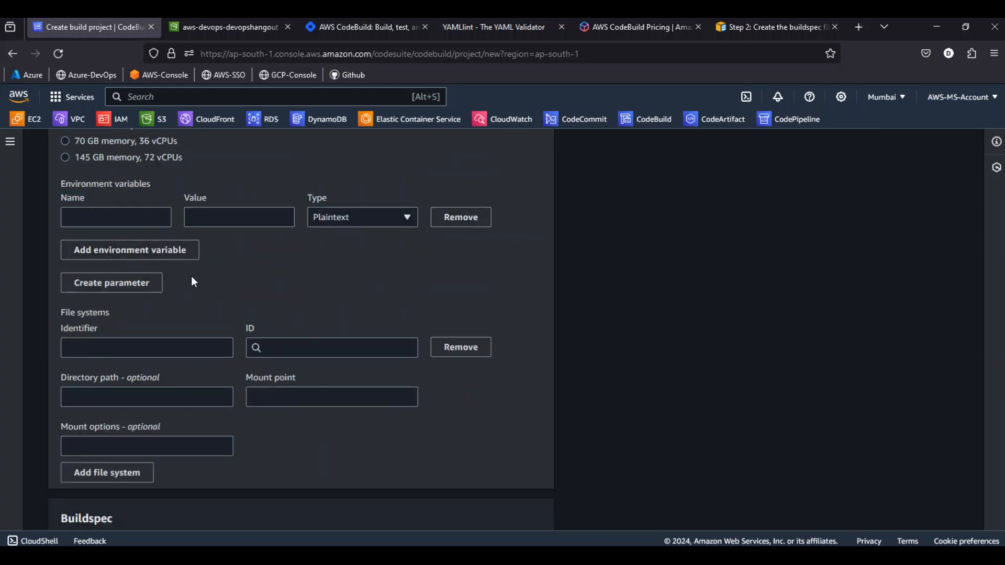
pyautogui.scroll(-3, 255, 289)
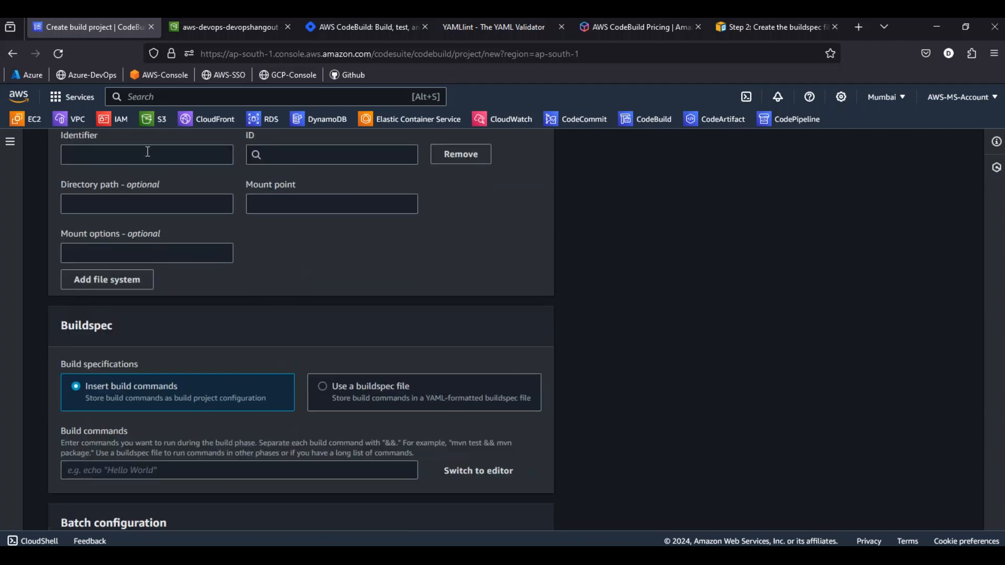
# Open the build commands editor and examine the phases and commands in its default buildspec template
pyautogui.scroll(-2, 304, 303)
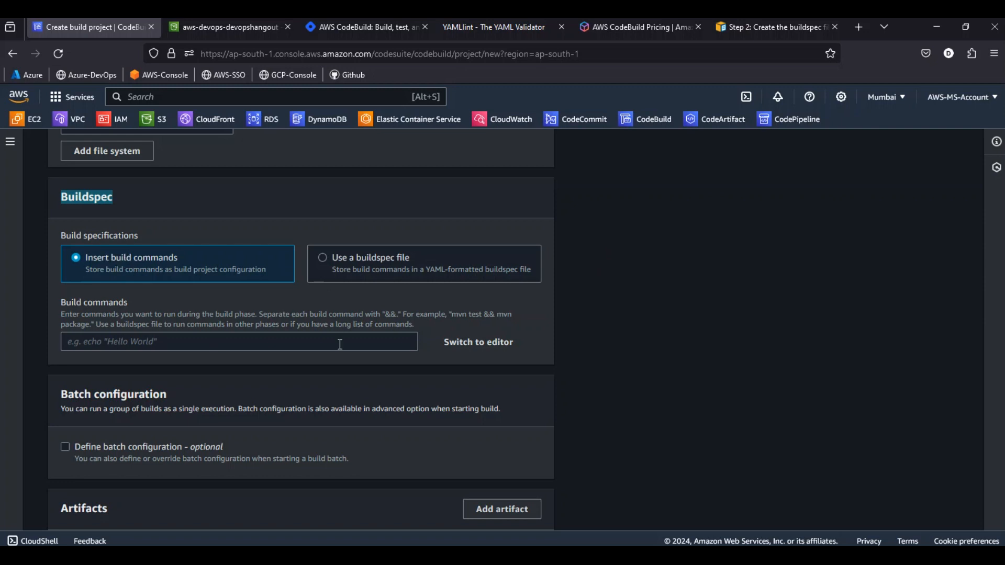
pyautogui.click(479, 346)
pyautogui.click(154, 335)
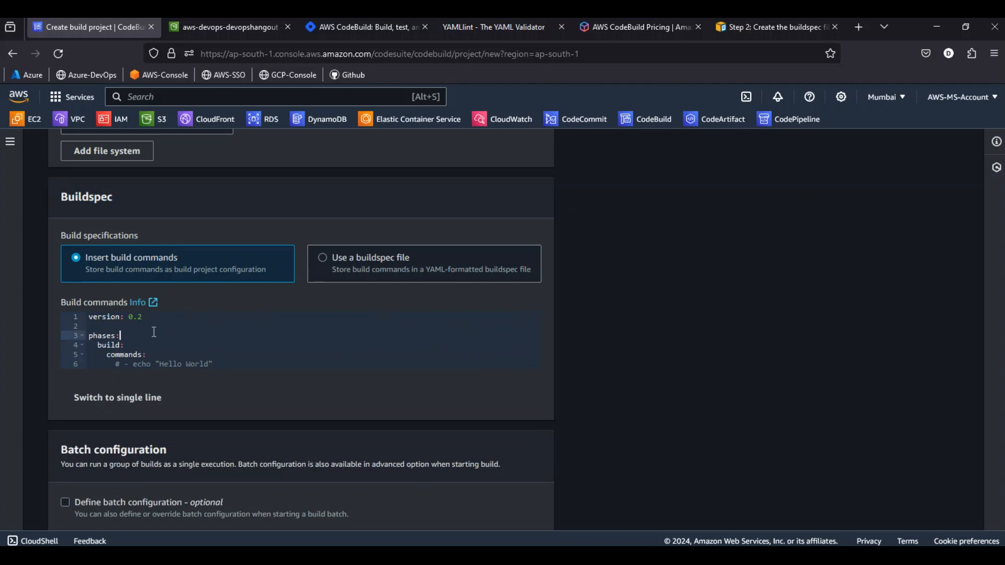
pyautogui.scroll(-2, 198, 341)
pyautogui.scroll(1, 197, 342)
pyautogui.scroll(1, 198, 342)
pyautogui.scroll(-1, 197, 343)
pyautogui.scroll(1, 197, 343)
# Exit the buildspec editor and set the build specifications to use a buildspec file, leaving the buildspec name blank
pyautogui.click(335, 256)
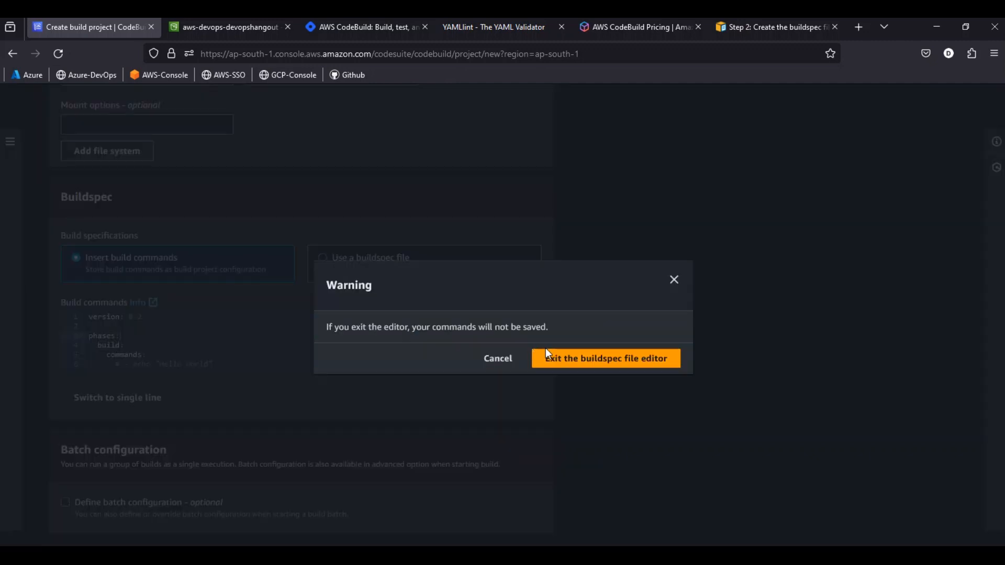
pyautogui.click(598, 358)
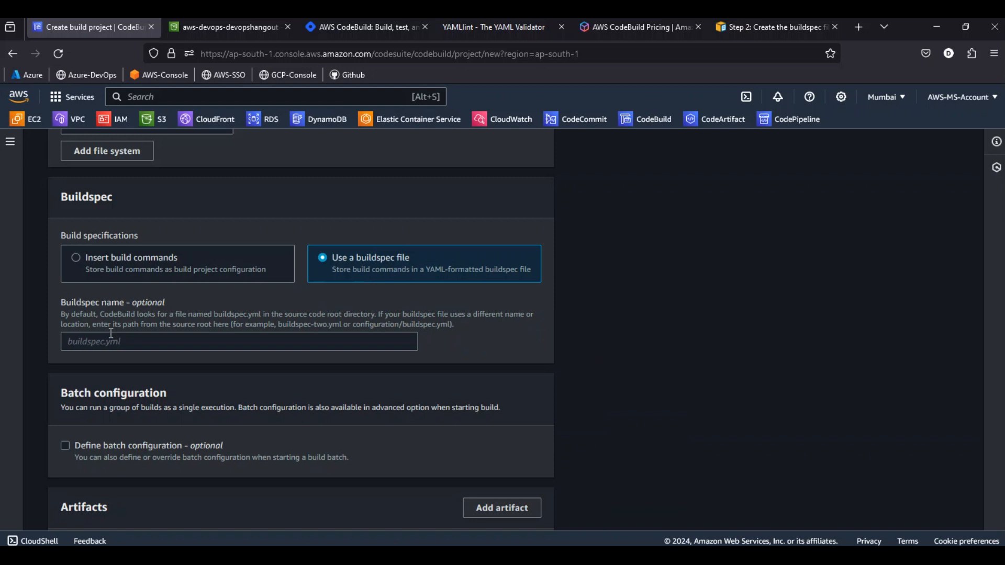
pyautogui.click(76, 343)
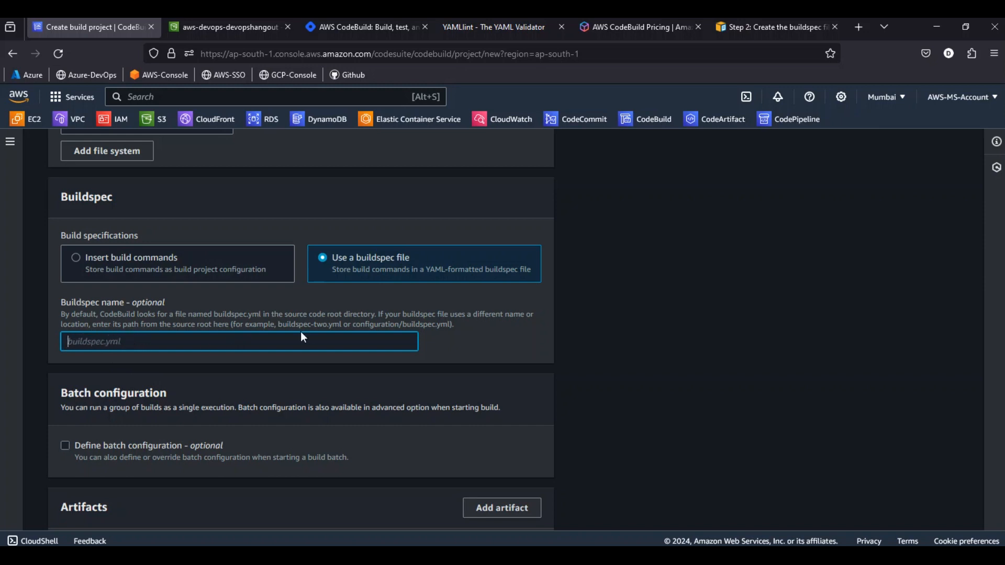
# Review the batch configuration, the primary artifact's type options and the CloudWatch log settings
pyautogui.scroll(-2, 185, 311)
pyautogui.scroll(-1, 159, 274)
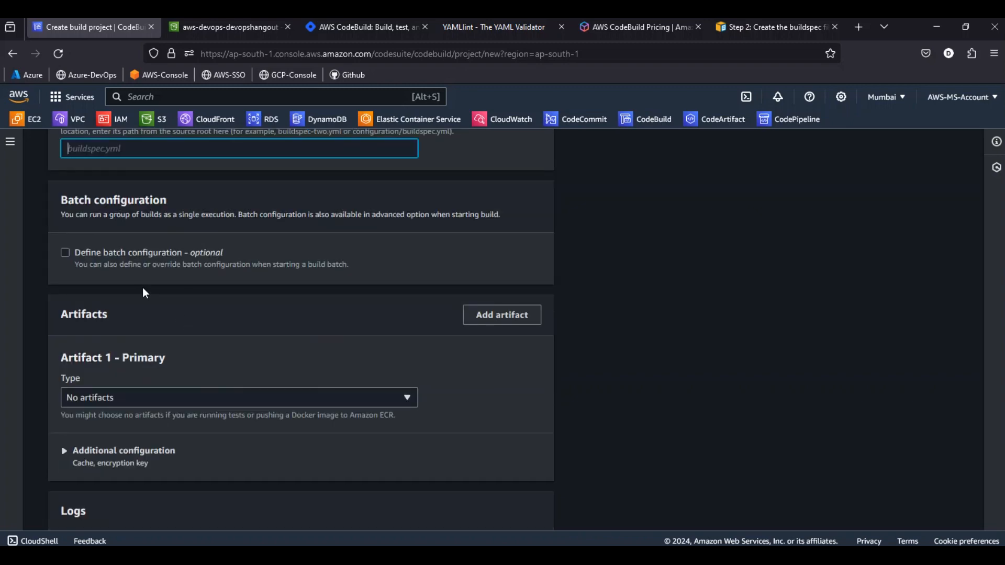
pyautogui.scroll(-1, 167, 373)
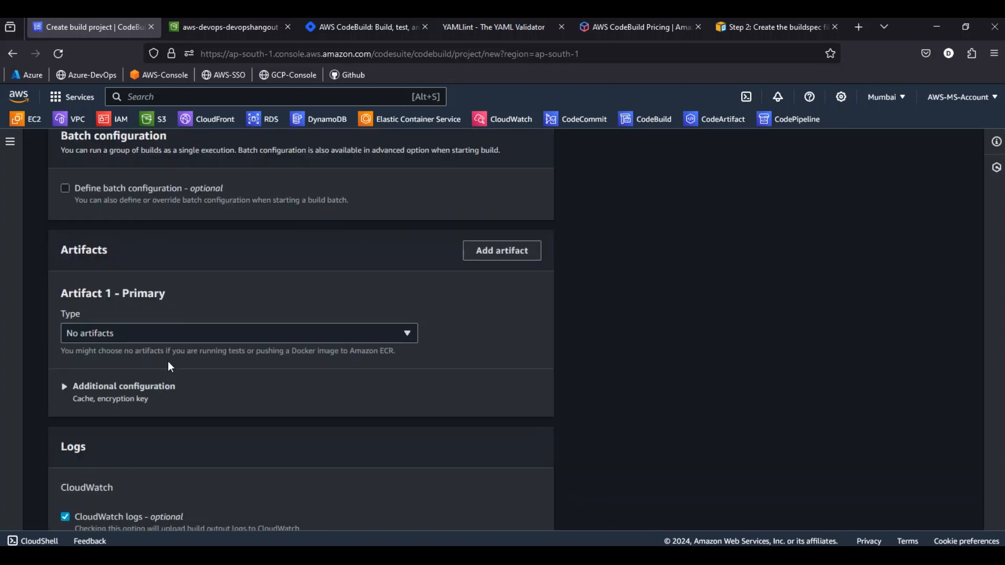
pyautogui.click(104, 333)
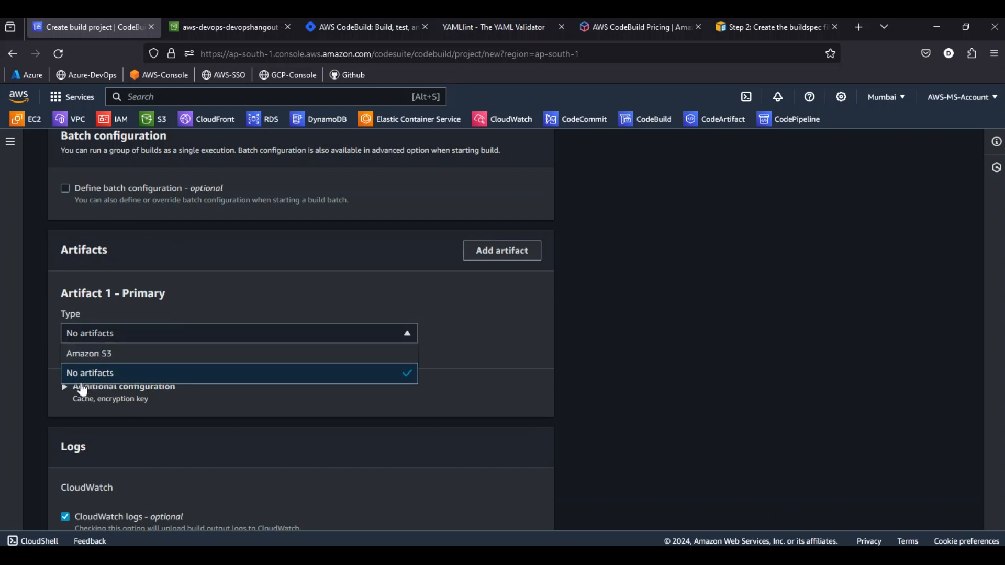
pyautogui.click(622, 351)
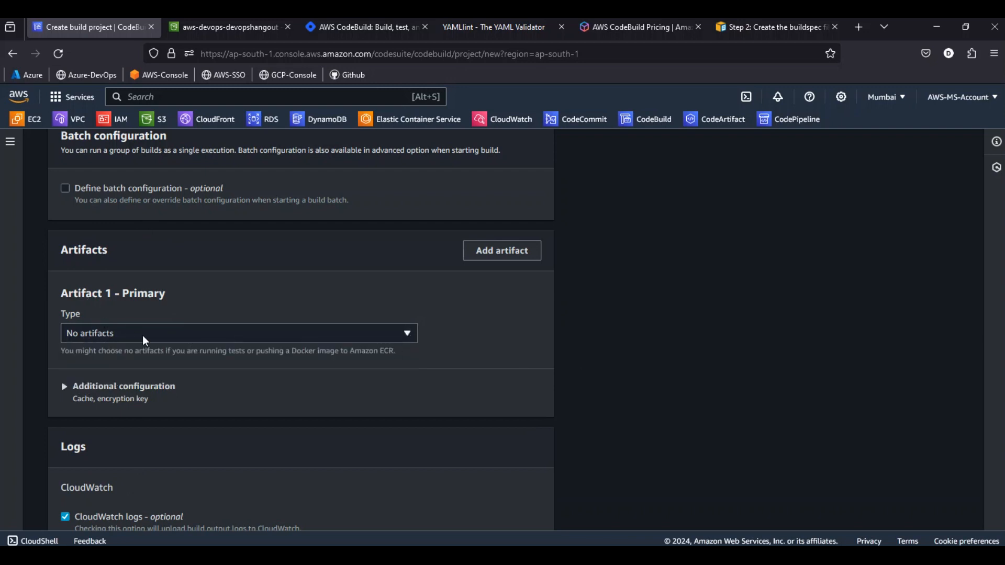
pyautogui.scroll(-3, 164, 329)
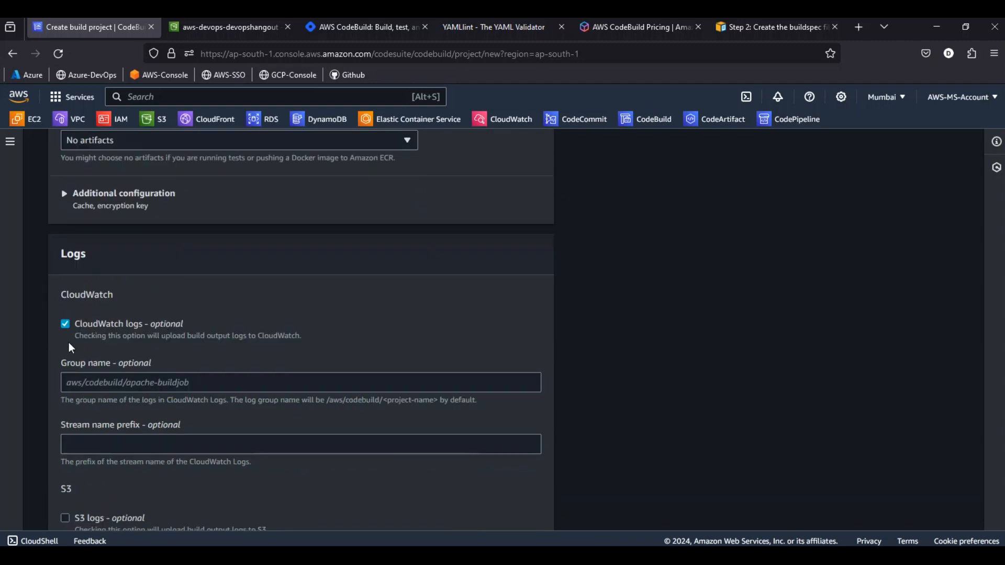
# Disable CloudWatch logs for the project and create the apache-buildjob build project
pyautogui.click(65, 324)
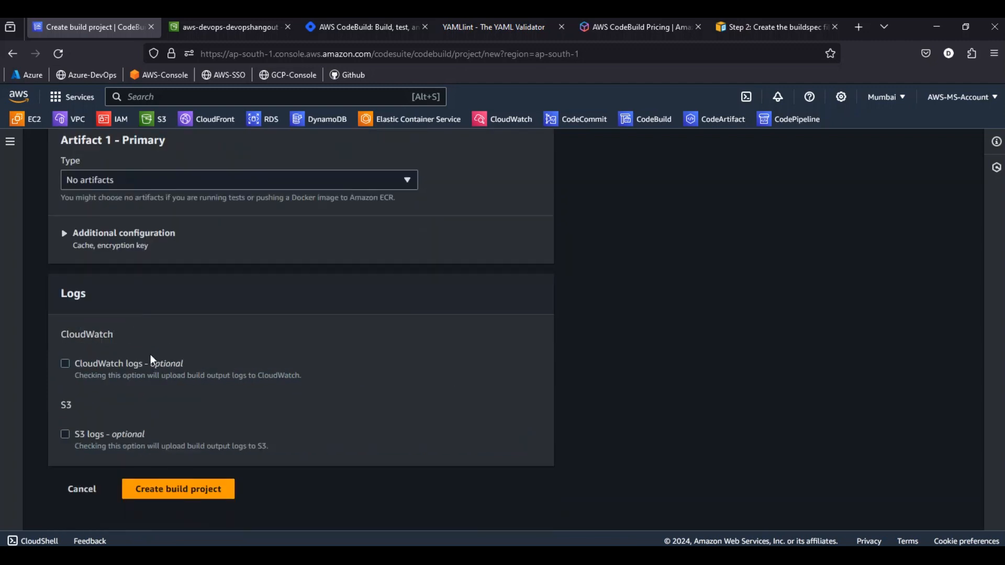
pyautogui.scroll(1, 154, 366)
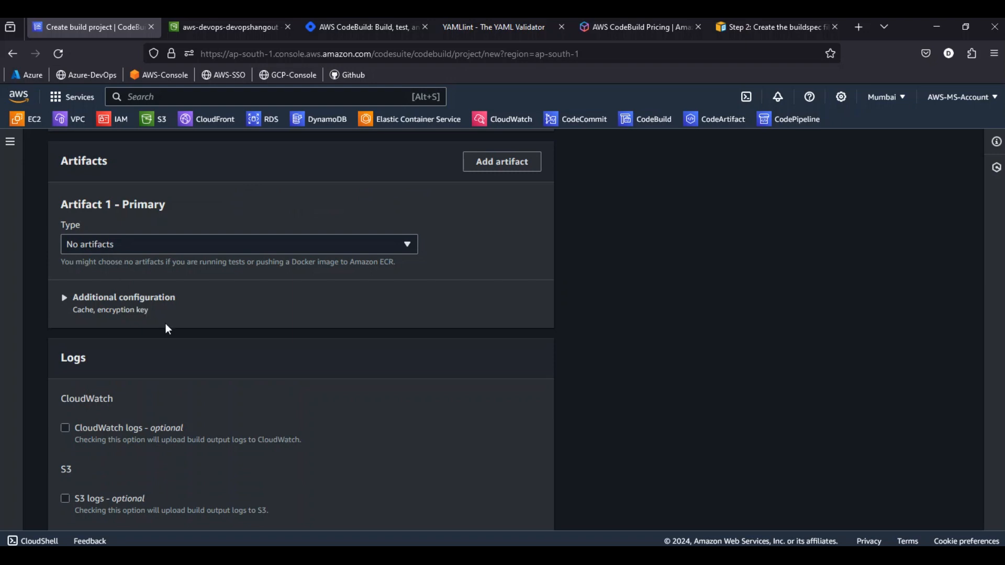
pyautogui.scroll(-1, 163, 326)
pyautogui.click(156, 498)
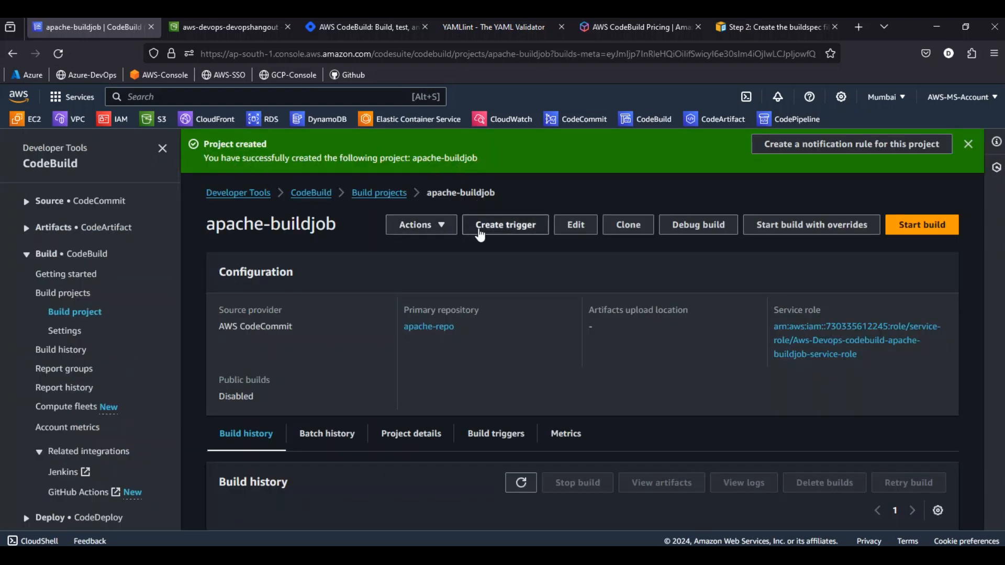
# Review the trigger creation options for apache-buildjob, including the schedule types and cron expression, and discard the new trigger
pyautogui.click(507, 225)
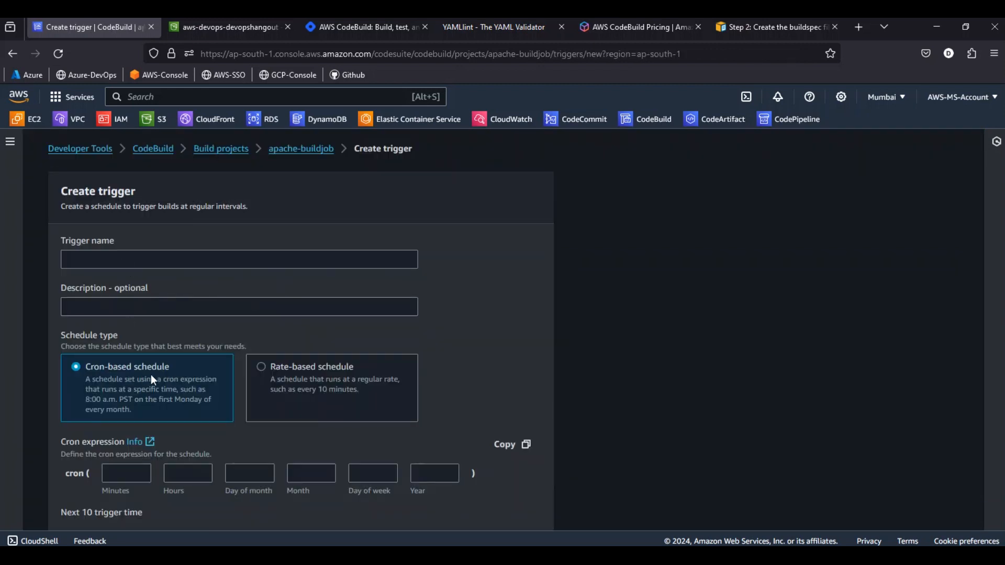
pyautogui.scroll(-3, 375, 375)
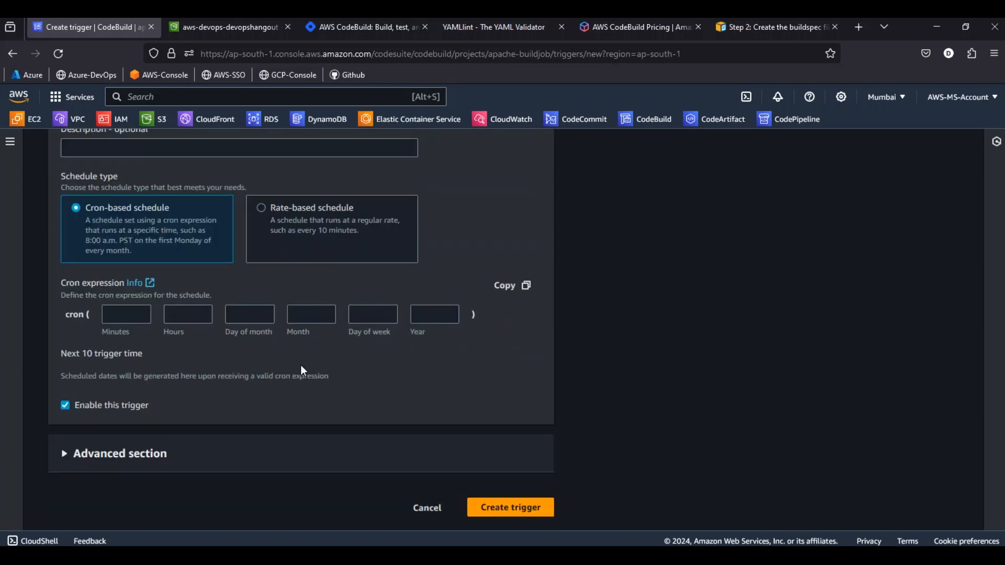
pyautogui.click(425, 508)
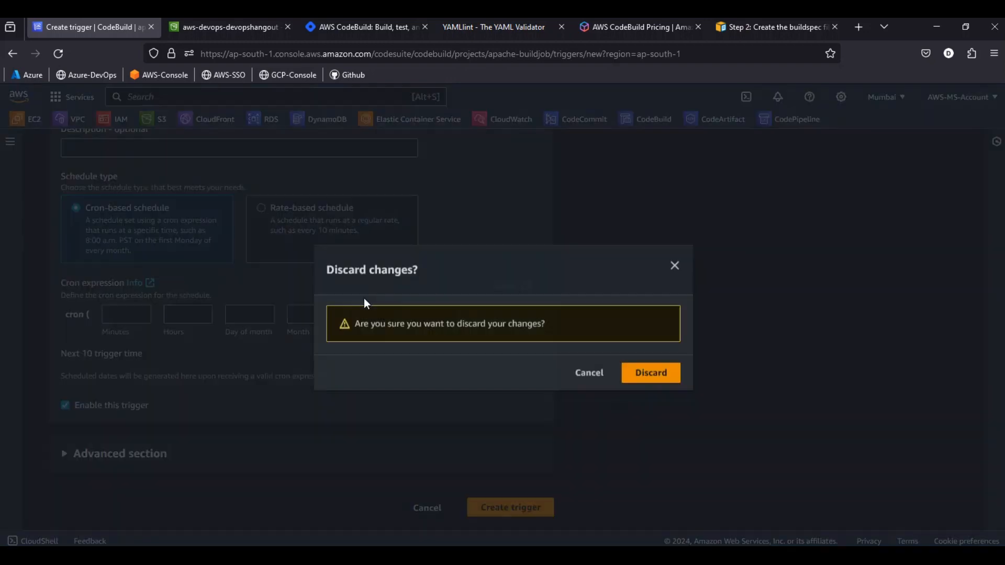
pyautogui.click(650, 380)
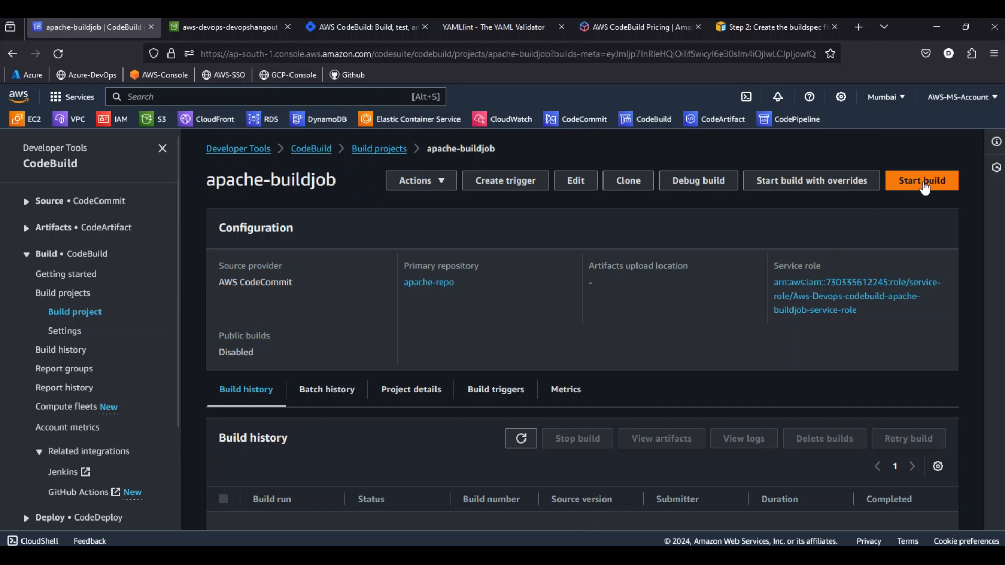
# Start a build of apache-buildjob and check the status of its phases, including the install phase
pyautogui.click(923, 181)
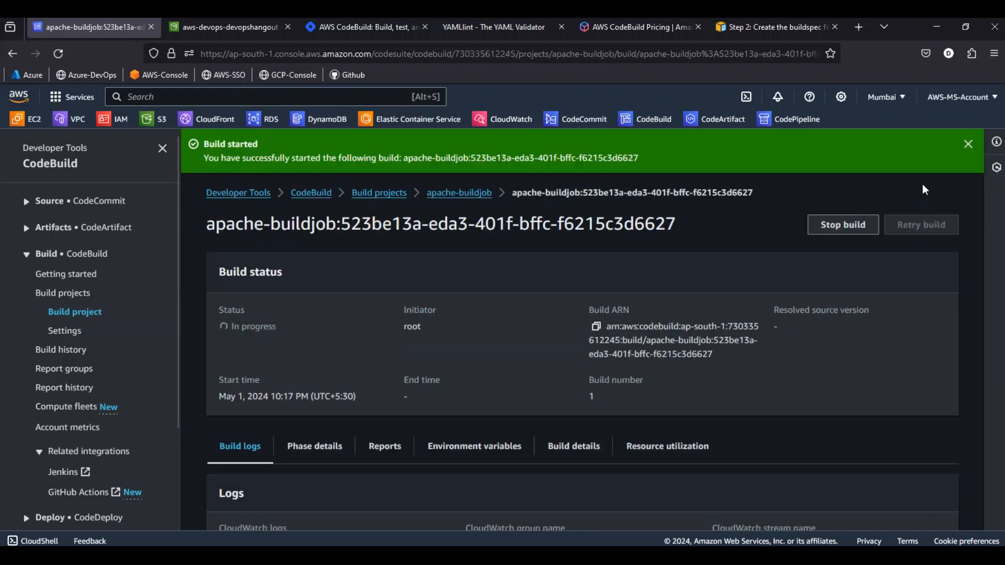
pyautogui.scroll(-1, 372, 306)
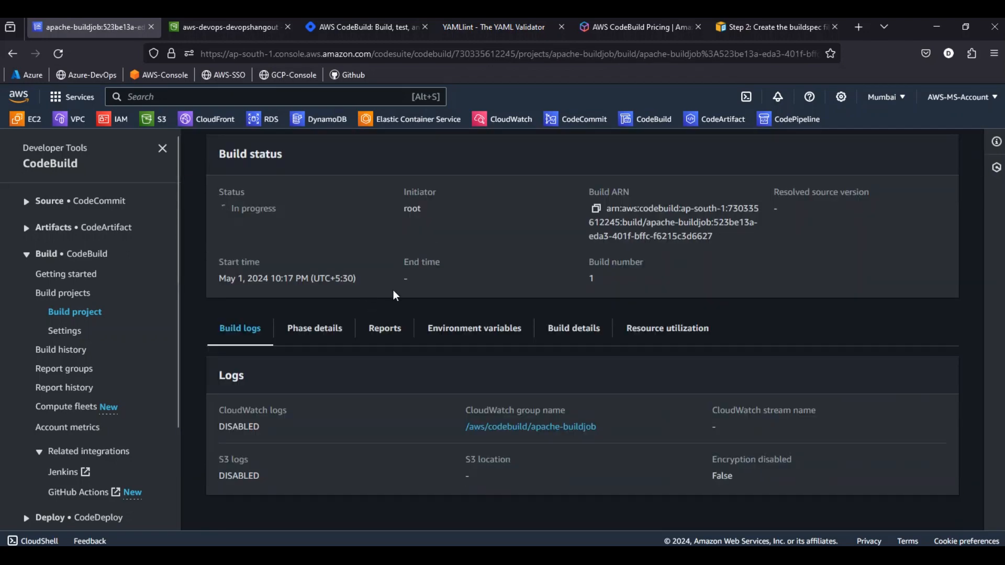
pyautogui.scroll(3, 393, 292)
pyautogui.scroll(-3, 285, 299)
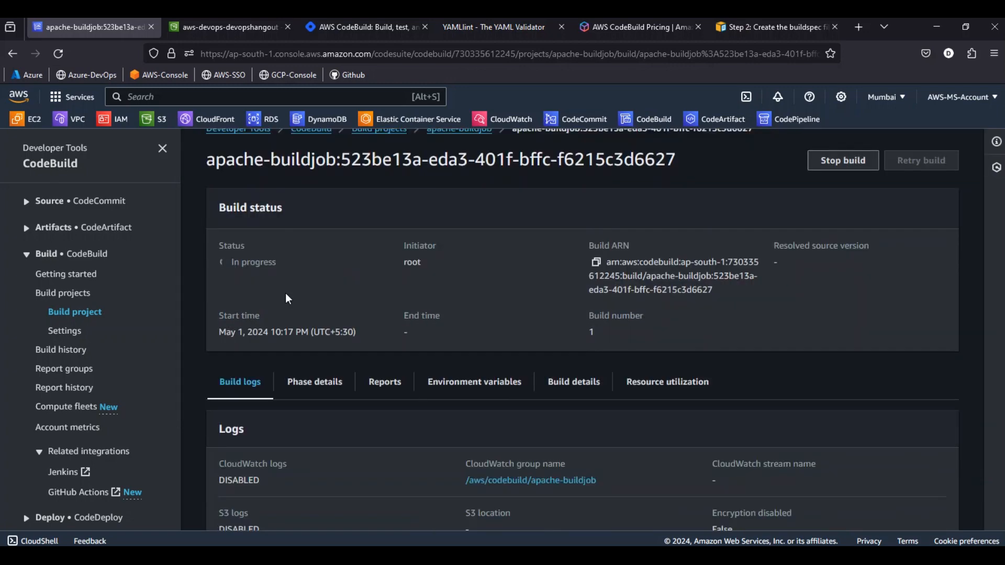
pyautogui.click(316, 331)
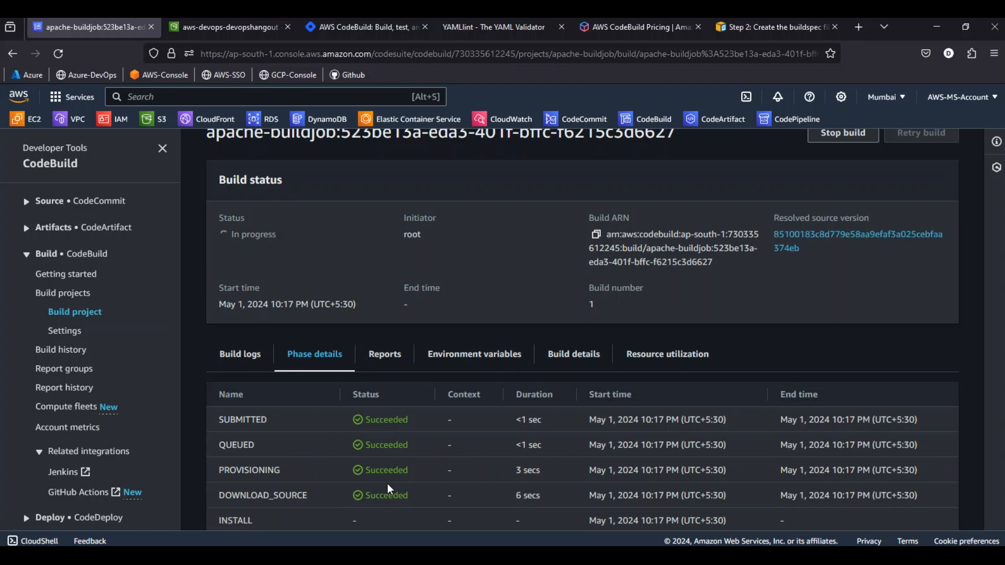
pyautogui.scroll(-1, 387, 489)
pyautogui.moveTo(220, 498); pyautogui.dragTo(262, 499)
pyautogui.click(359, 498)
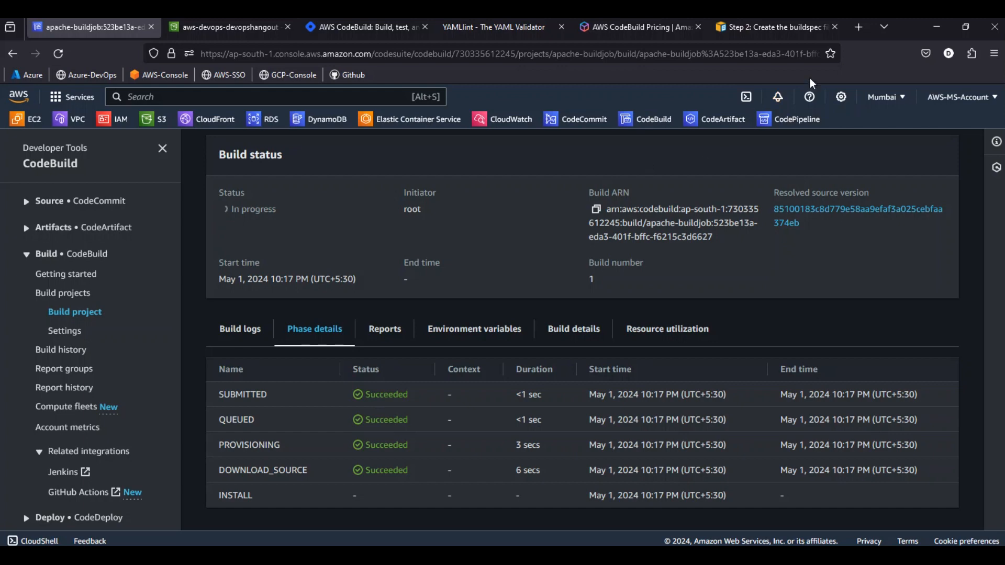
# Open the GitHub profile that hosts the AWS-DevOps-Apache repository in a new browser tab
pyautogui.click(860, 30)
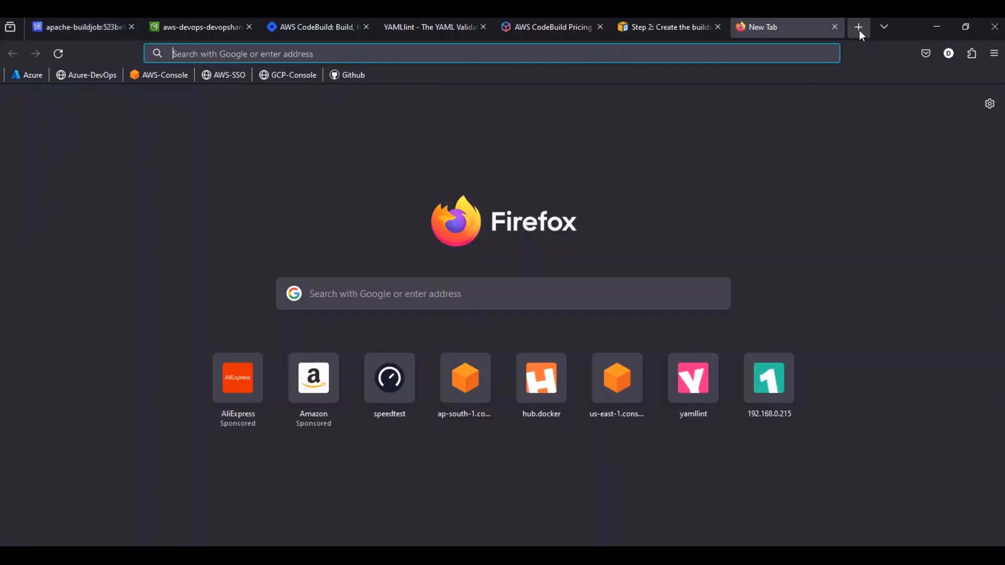
pyautogui.write('bi')
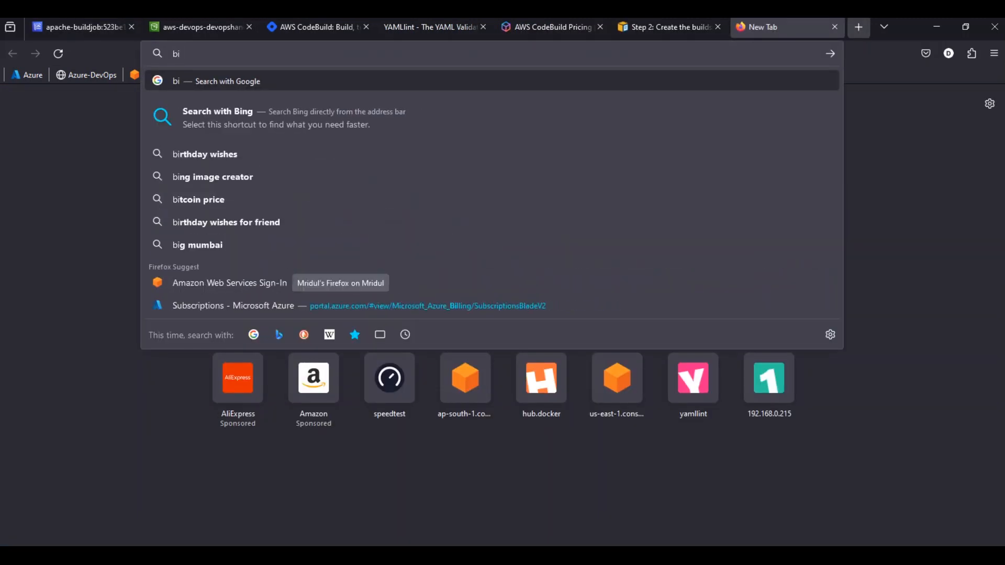
pyautogui.press('BackSpace')
pyautogui.press('BackSpace')
pyautogui.write('githuv')
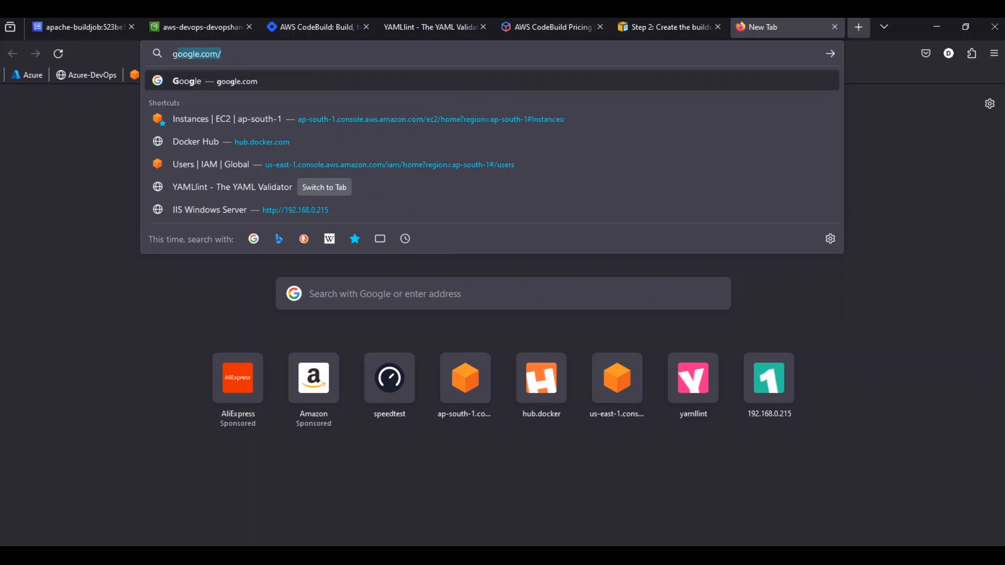
pyautogui.press('BackSpace')
pyautogui.write('b')
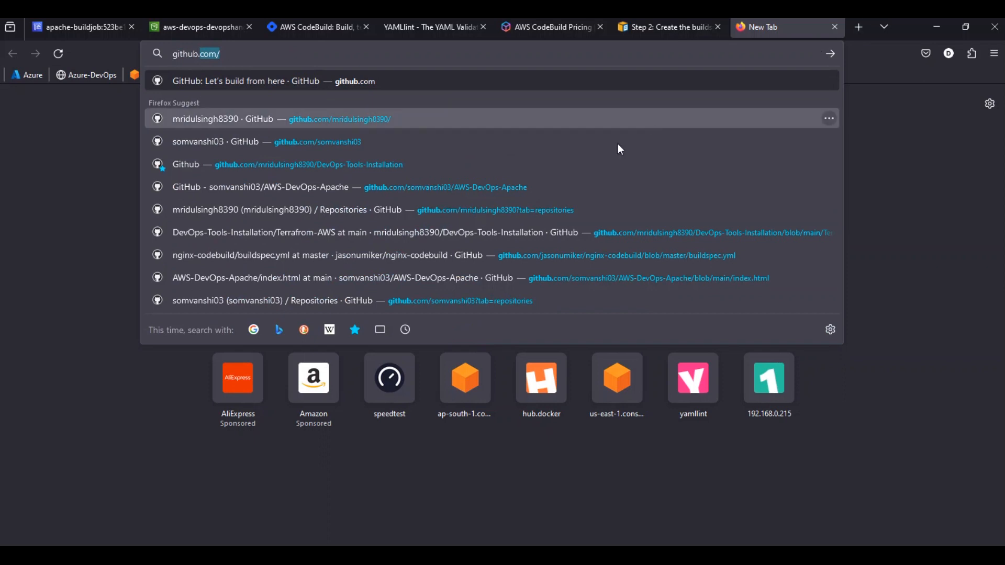
pyautogui.click(366, 141)
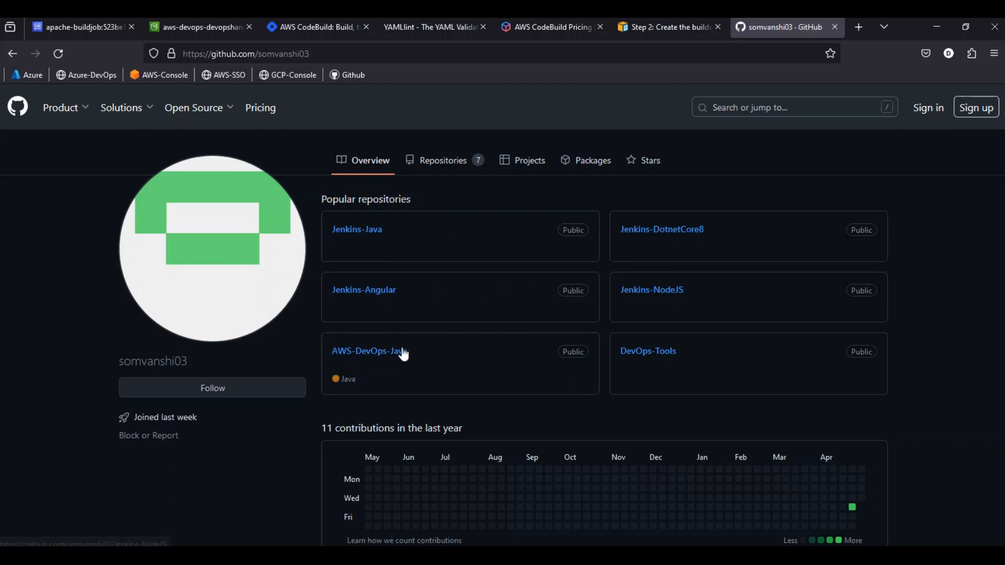
# Open buildspec.yml from the AWS-DevOps-Apache repository and examine its phases and the artifacts file pattern '/**/*'
pyautogui.click(432, 163)
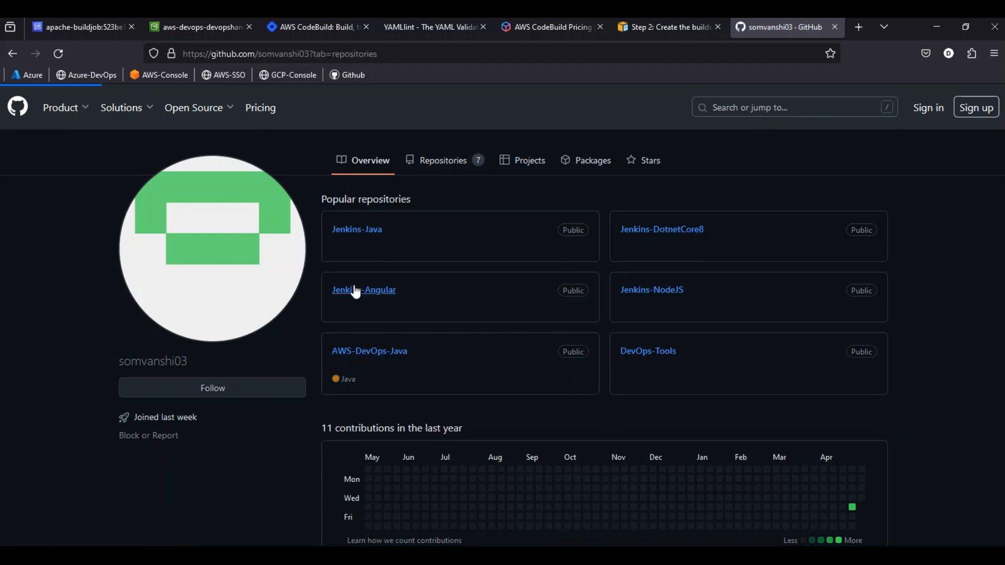
pyautogui.click(410, 246)
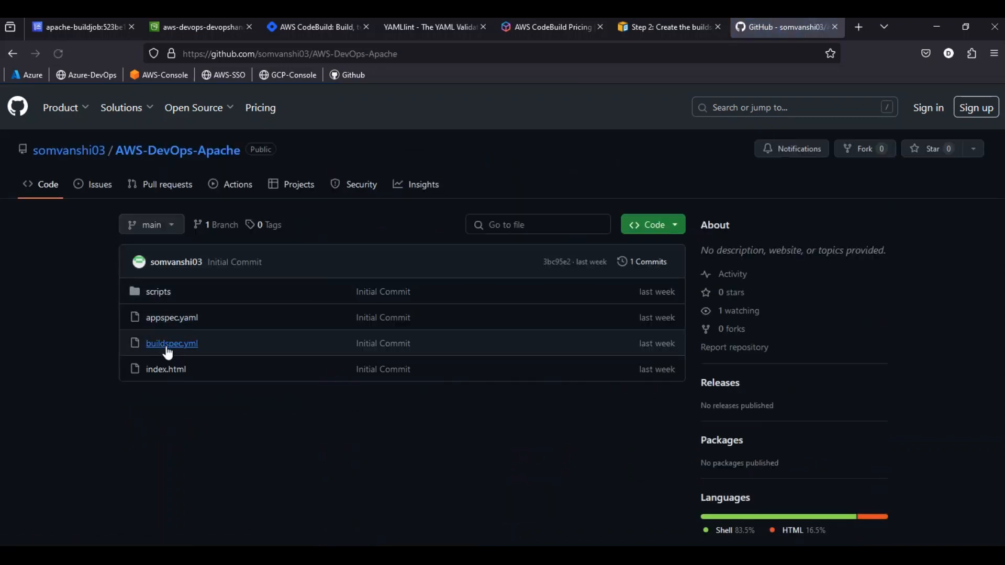
pyautogui.click(168, 354)
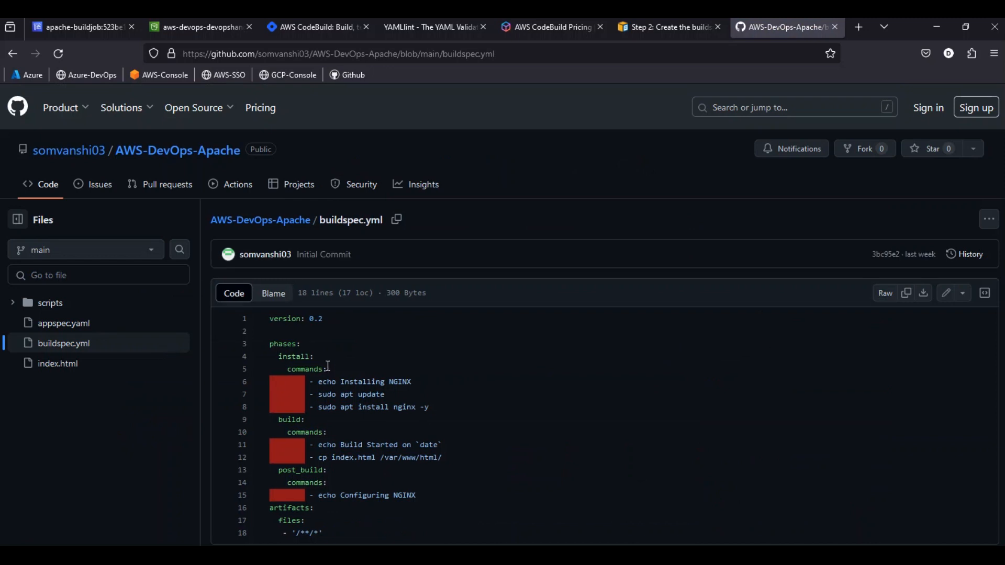
pyautogui.scroll(-2, 349, 359)
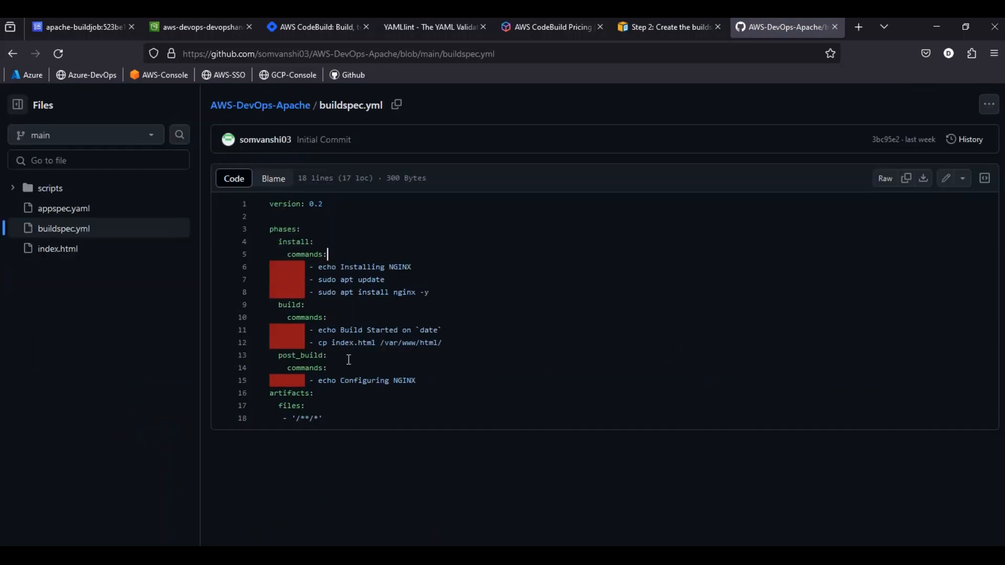
pyautogui.moveTo(291, 419); pyautogui.dragTo(328, 419)
pyautogui.click(310, 418)
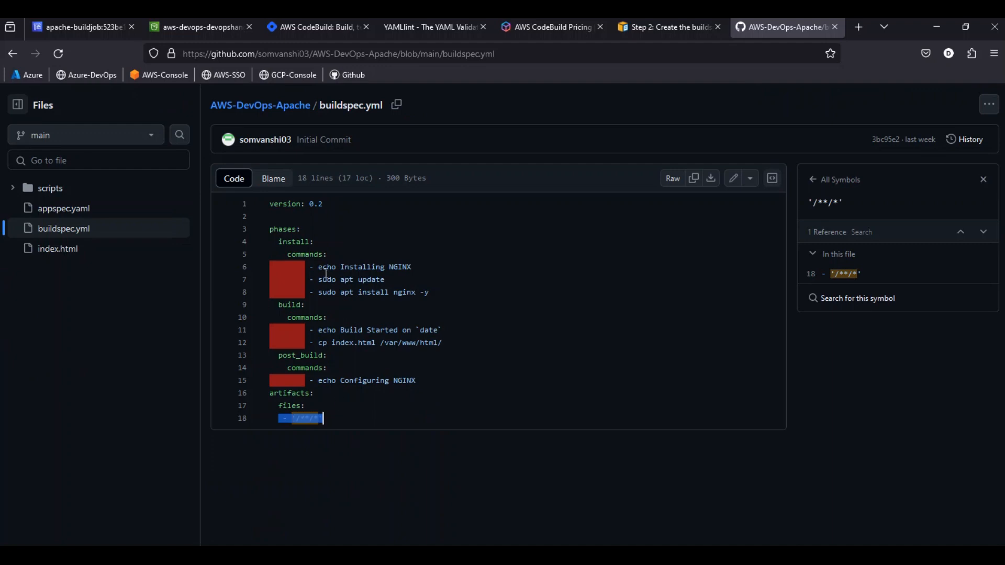
# Try to bring the full buildspec.yml code into YAML Lint and validate it
pyautogui.moveTo(270, 204); pyautogui.dragTo(355, 421)
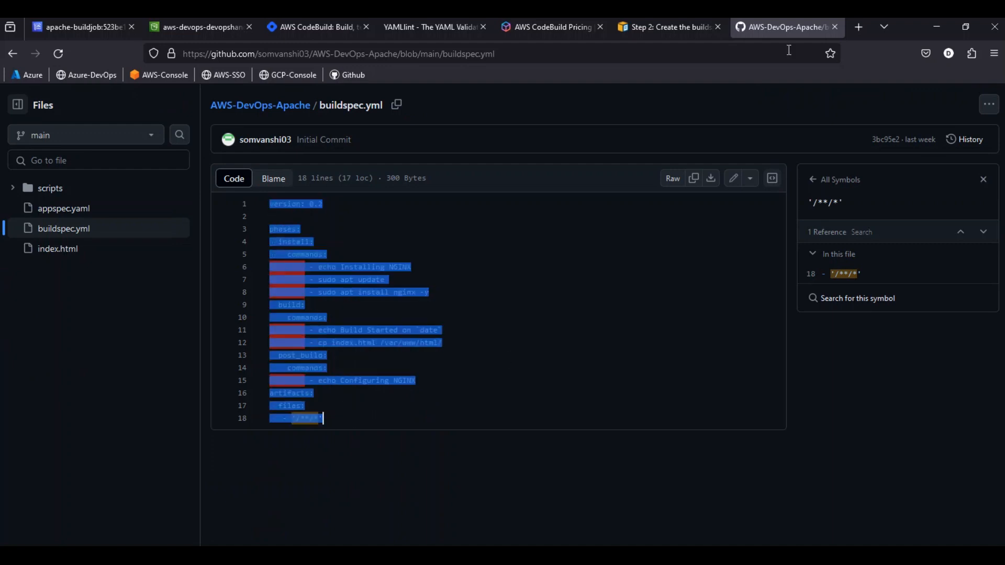
pyautogui.click(447, 31)
pyautogui.click(325, 262)
pyautogui.write("--- version: 0.2 phases:   install:     commands:       - echo Installing NGINX       - sudo apt-get update       - sudo apt-get install nginx -y   build:     commands:       - echo Build started on 'date'       - cp index.html /var/www/html/   post_build:     commands:       - echo Configuring NGINX artifacts:   files:     - /var/www/html/index.html")
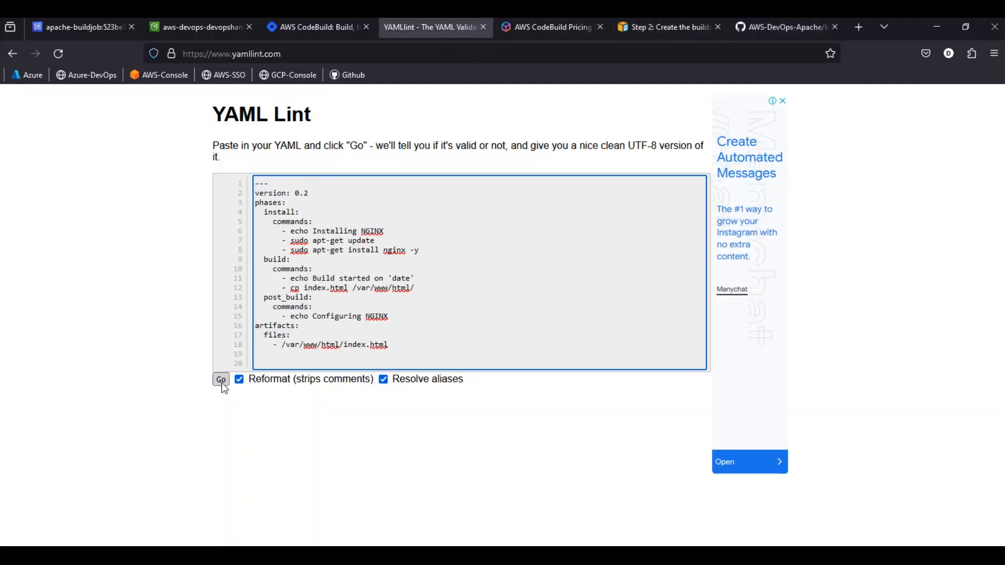
pyautogui.click(221, 385)
pyautogui.click(399, 343)
pyautogui.moveTo(399, 343); pyautogui.dragTo(232, 193)
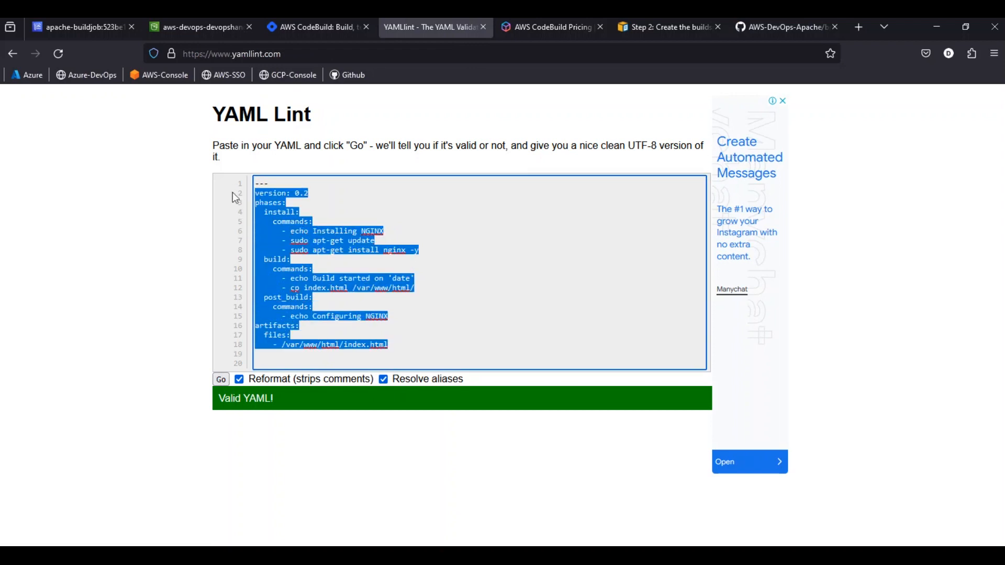
# Copy the buildspec.yml code from GitHub, replace all content in YAML Lint with it and validate it
pyautogui.click(743, 27)
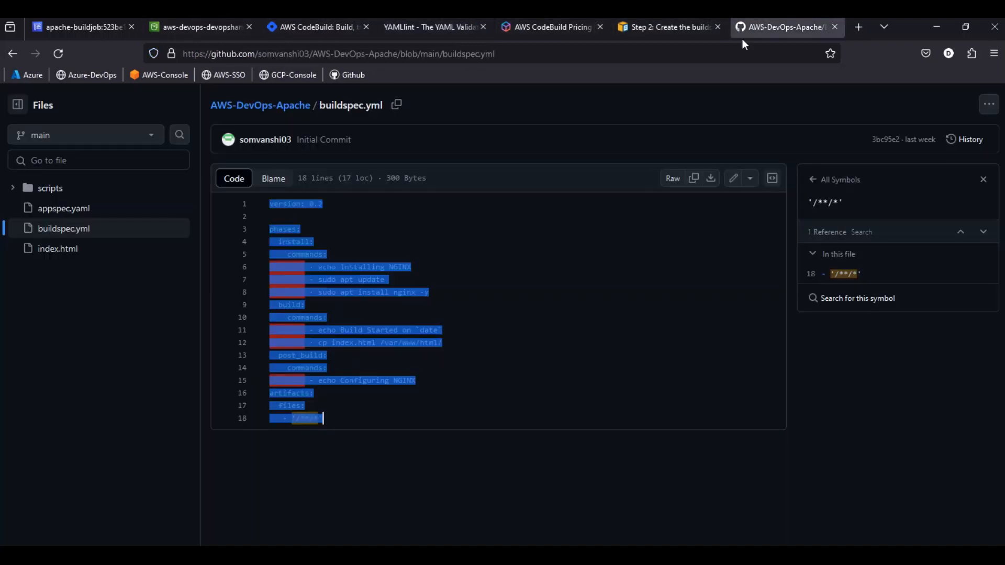
pyautogui.rightClick(335, 283)
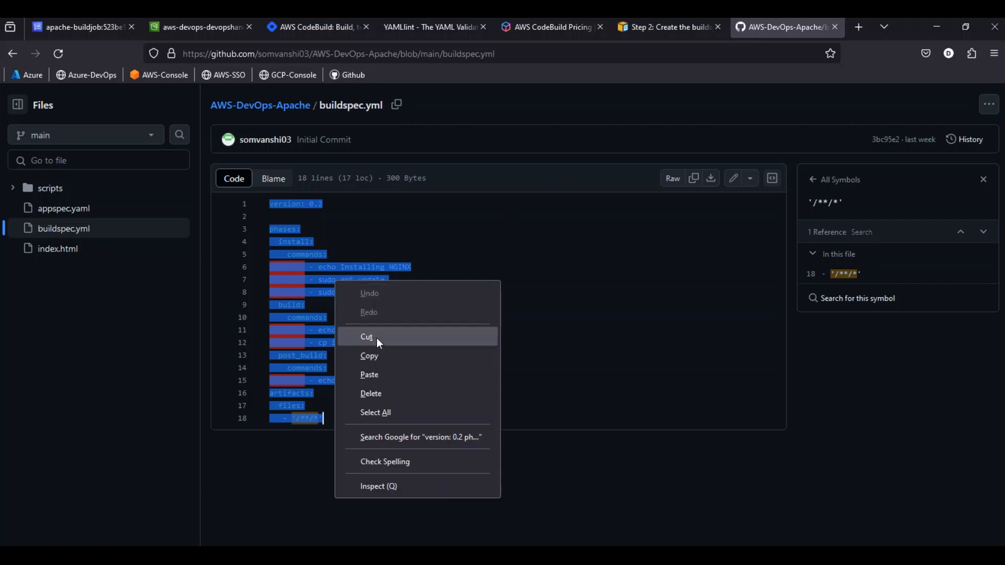
pyautogui.click(390, 353)
pyautogui.click(434, 27)
pyautogui.click(430, 245)
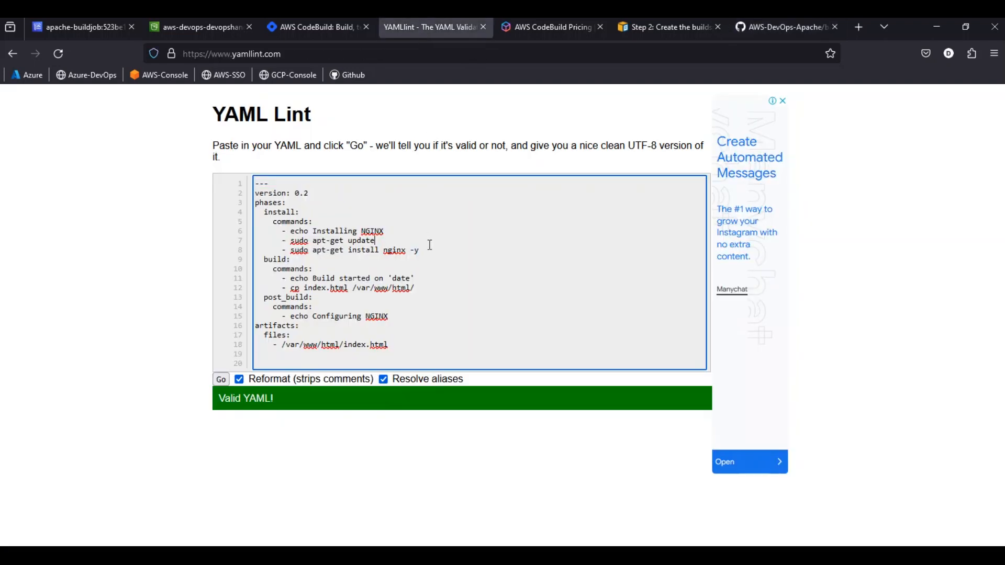
pyautogui.hotkey('ctrl', 'a')
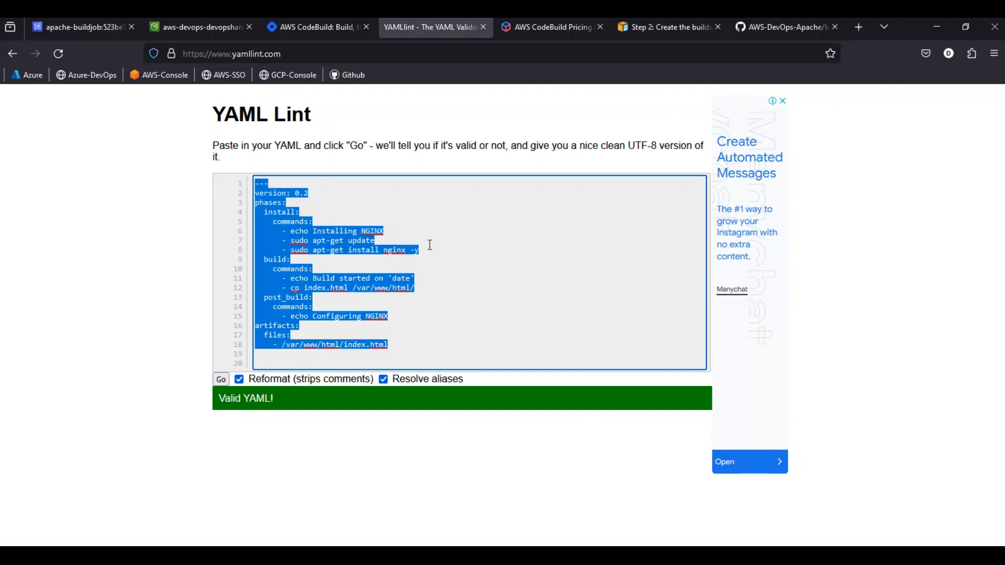
pyautogui.hotkey('ctrl', 'v')
pyautogui.click(221, 380)
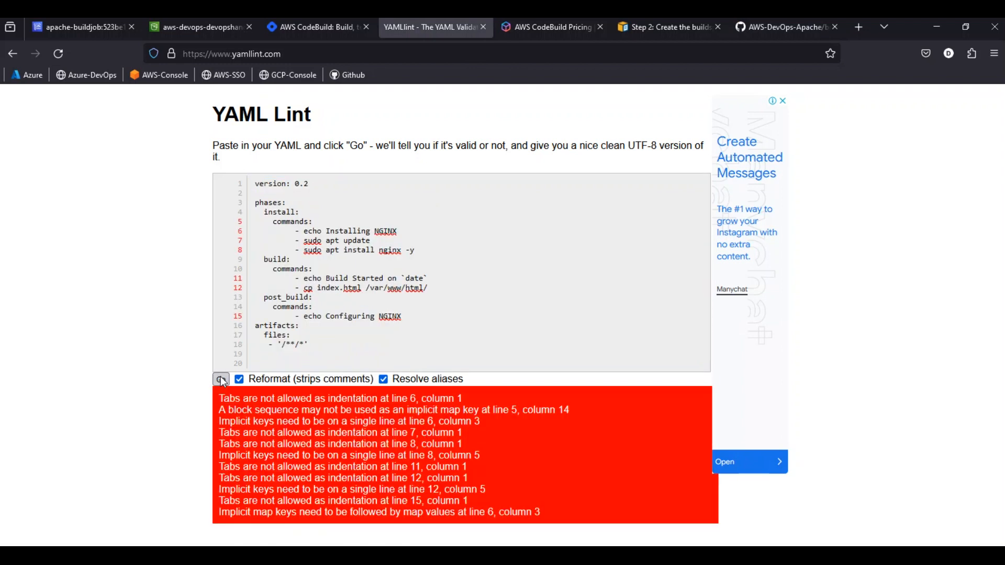
# Remove the tab indentation before "- echo Installing NGINX" in YAML Lint, keeping the command on its own line under the install commands
pyautogui.click(296, 231)
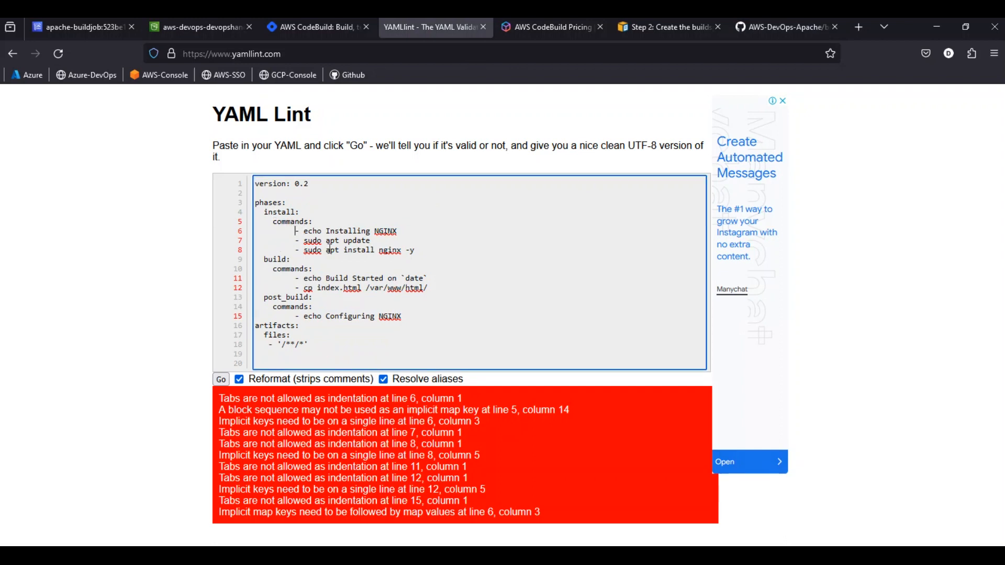
pyautogui.press('BackSpace')
pyautogui.press('BackSpace')
pyautogui.press('BackSpace')
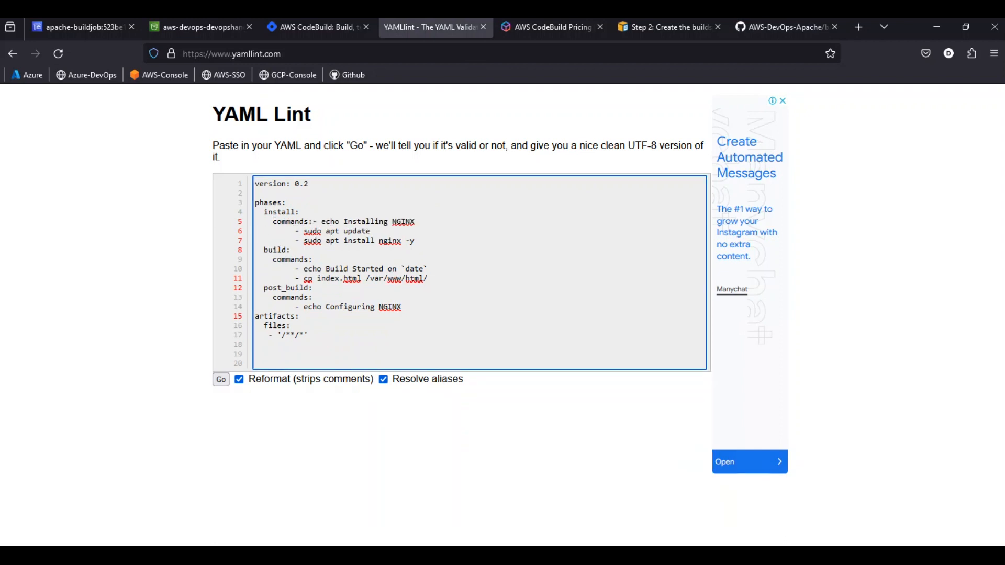
pyautogui.press('Return')
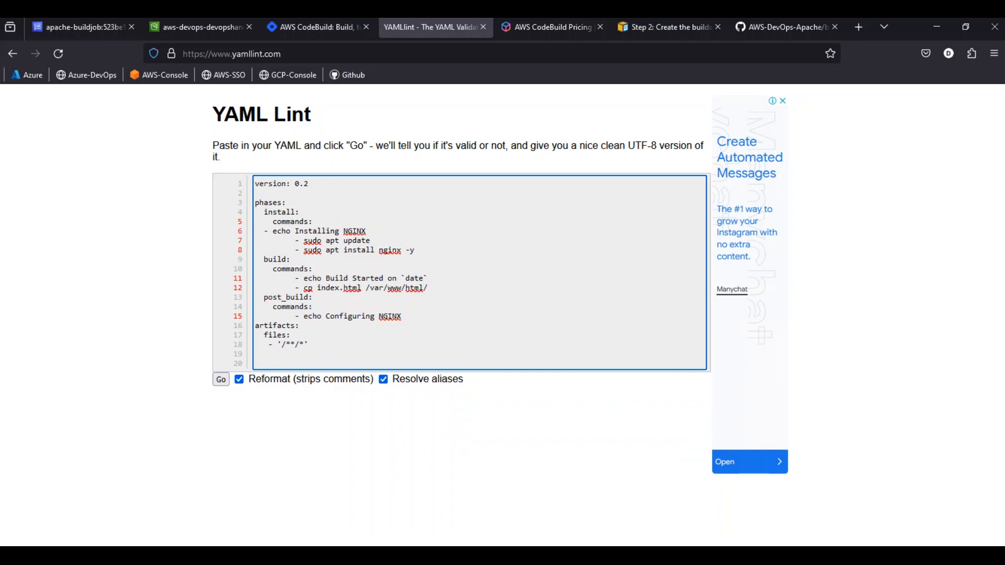
# Examine the indentation of the install commands in GitHub's buildspec.yml and open the CodeCommit repositories list
pyautogui.click(761, 27)
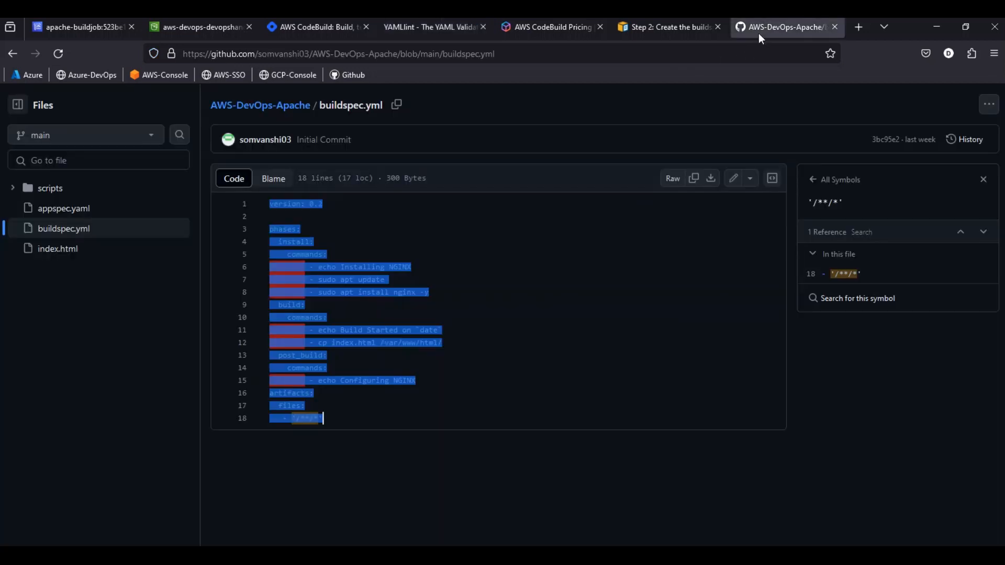
pyautogui.click(389, 278)
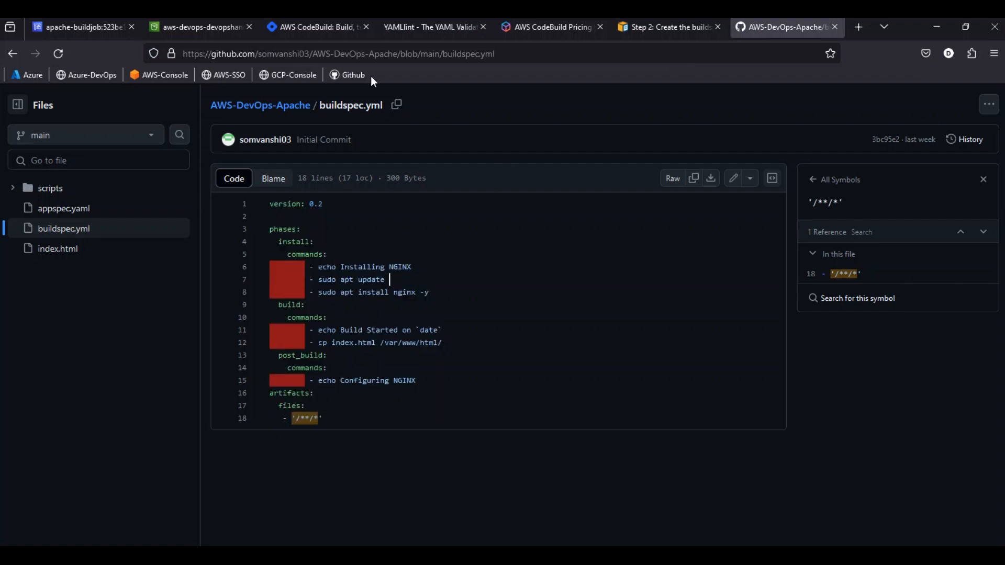
pyautogui.click(191, 30)
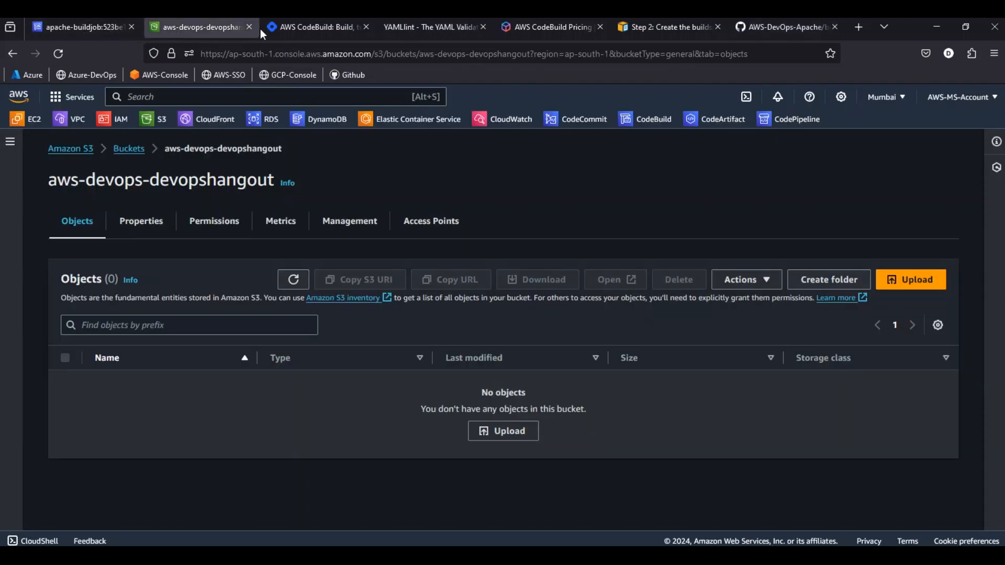
pyautogui.click(586, 130)
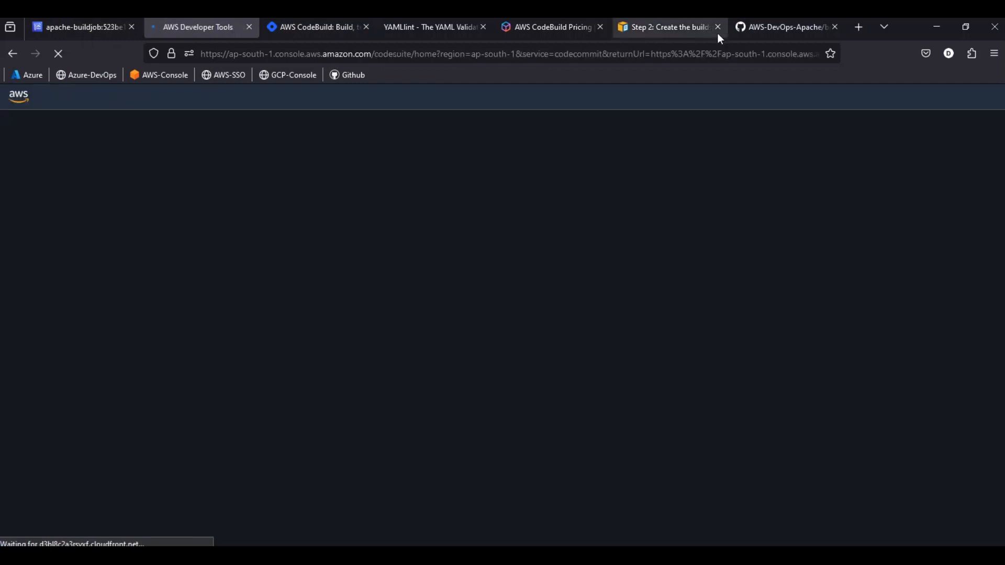
pyautogui.click(781, 27)
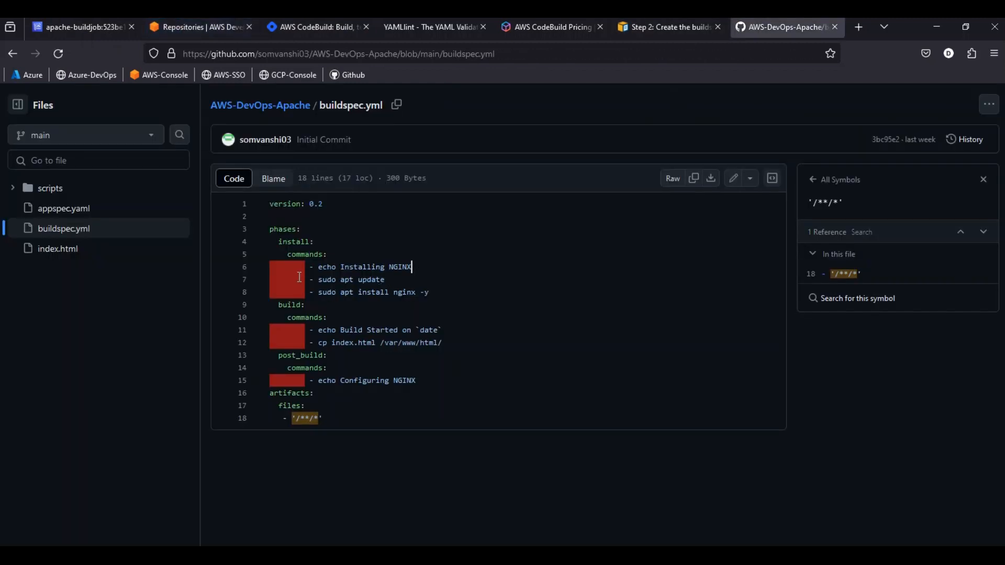
pyautogui.moveTo(274, 263); pyautogui.dragTo(310, 292)
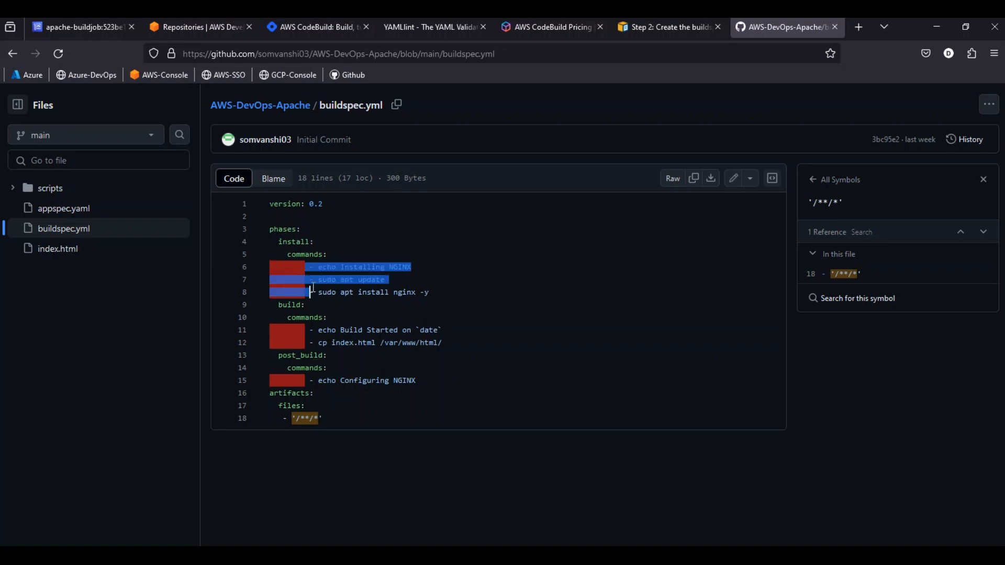
# Open buildspec.yaml in CodeCommit's apache-repo and compare its full code with buildspec.yml on GitHub
pyautogui.click(205, 31)
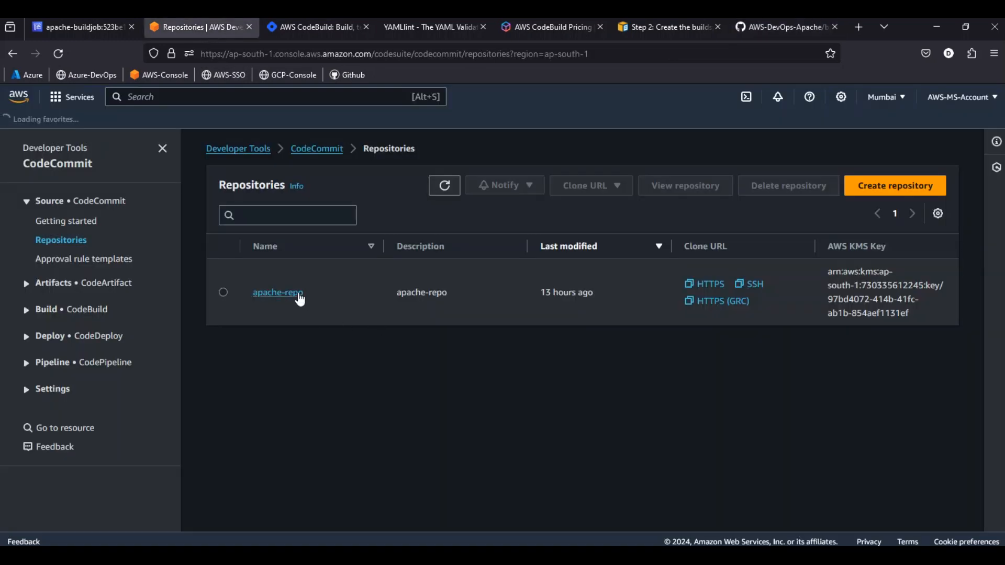
pyautogui.click(296, 293)
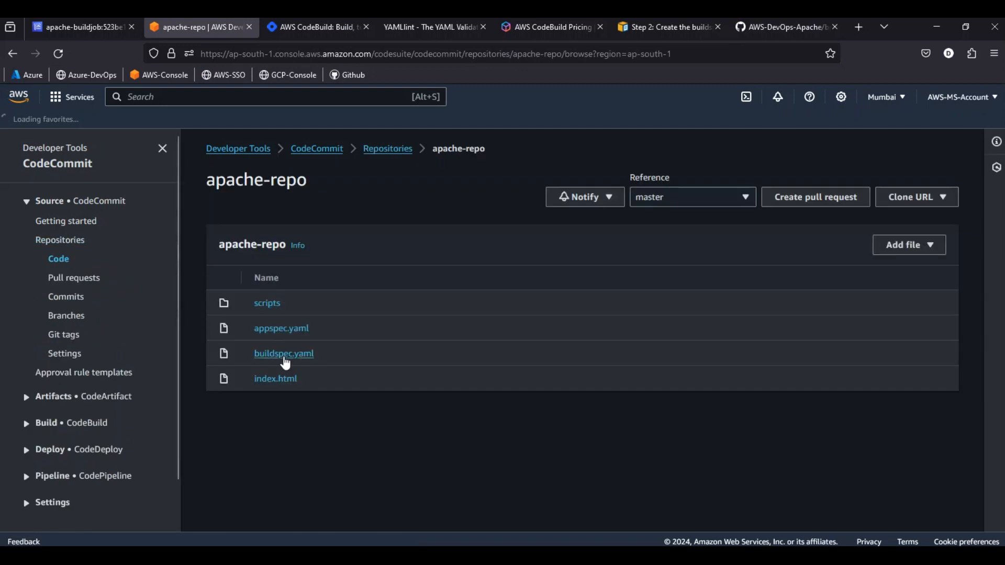
pyautogui.click(284, 356)
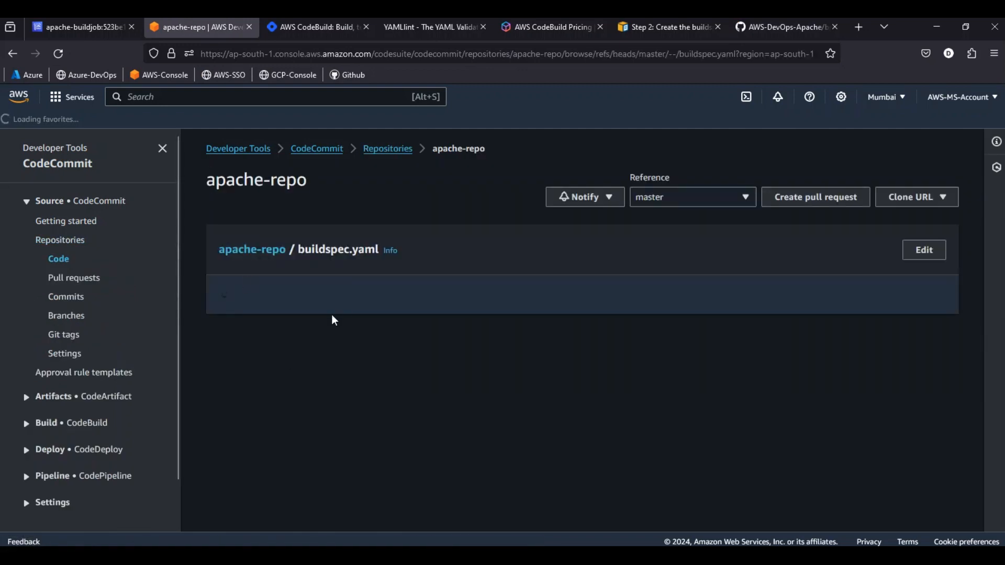
pyautogui.moveTo(234, 284); pyautogui.dragTo(425, 526)
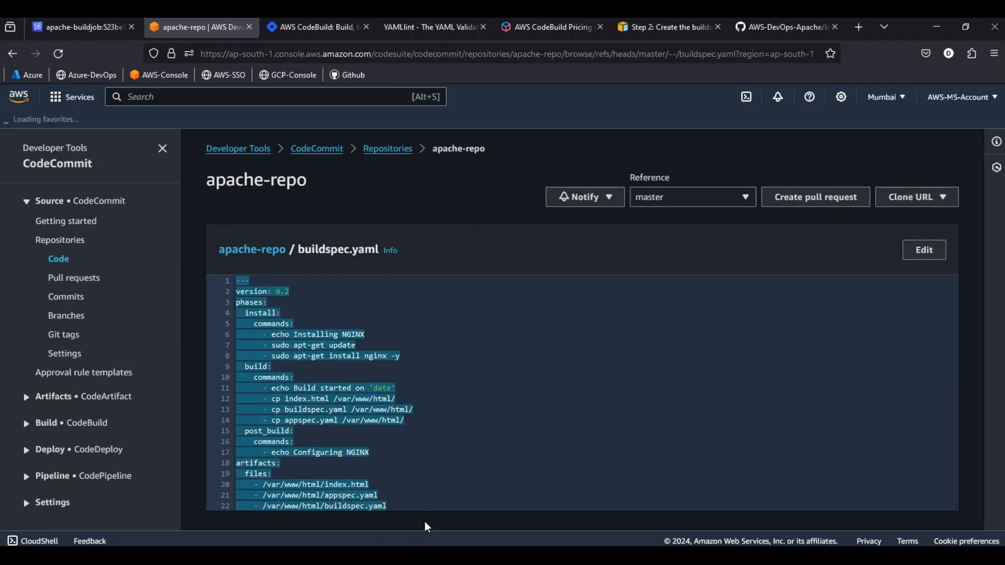
pyautogui.click(734, 27)
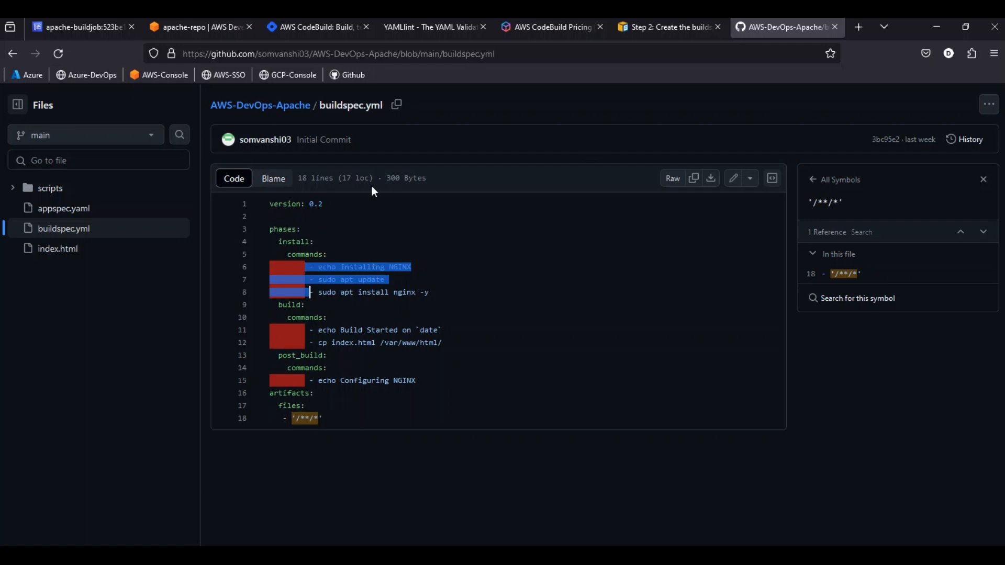
# Review the apache-buildjob run's overall status and the status of each build phase from INSTALL to COMPLETED
pyautogui.click(95, 26)
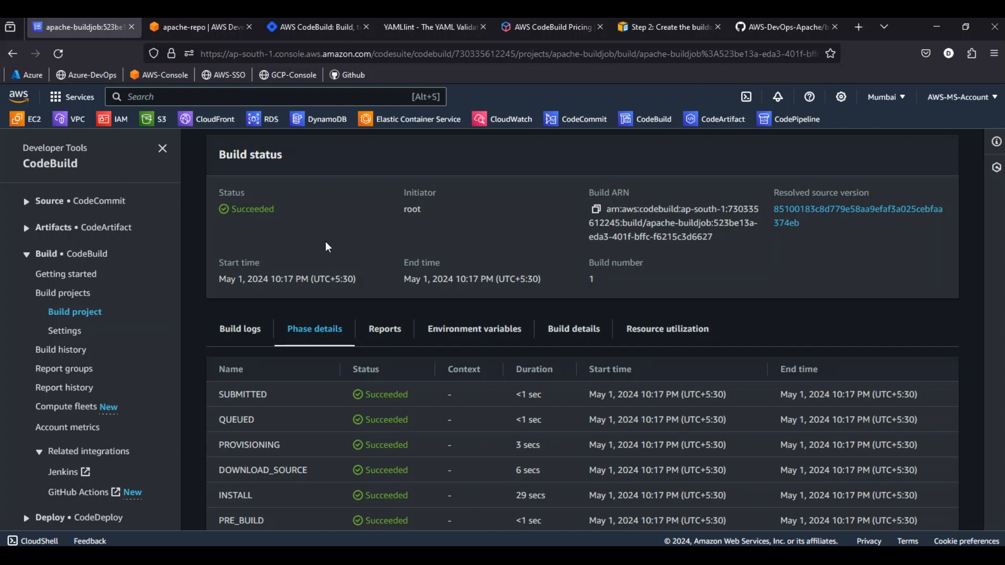
pyautogui.scroll(3, 328, 231)
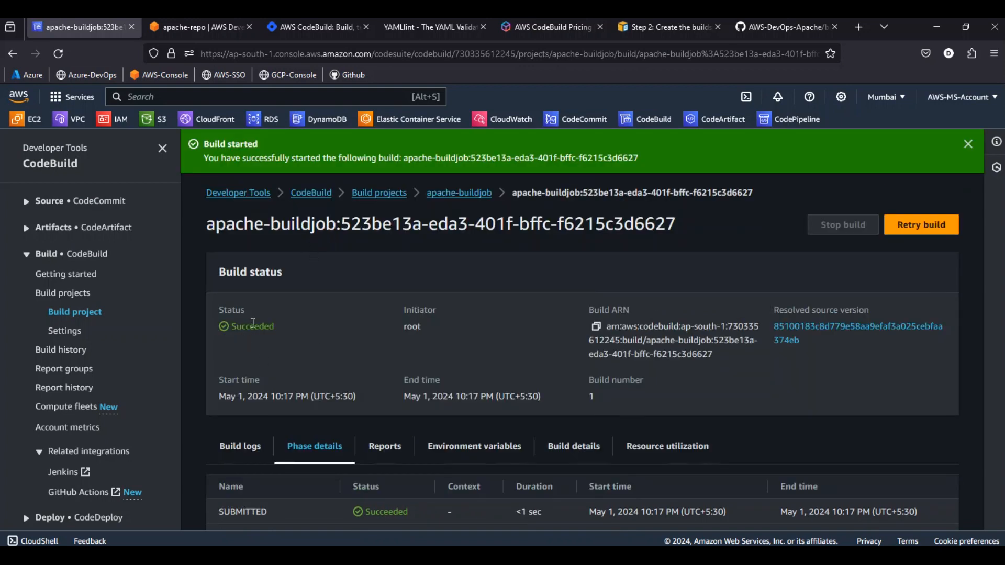
pyautogui.scroll(-5, 283, 359)
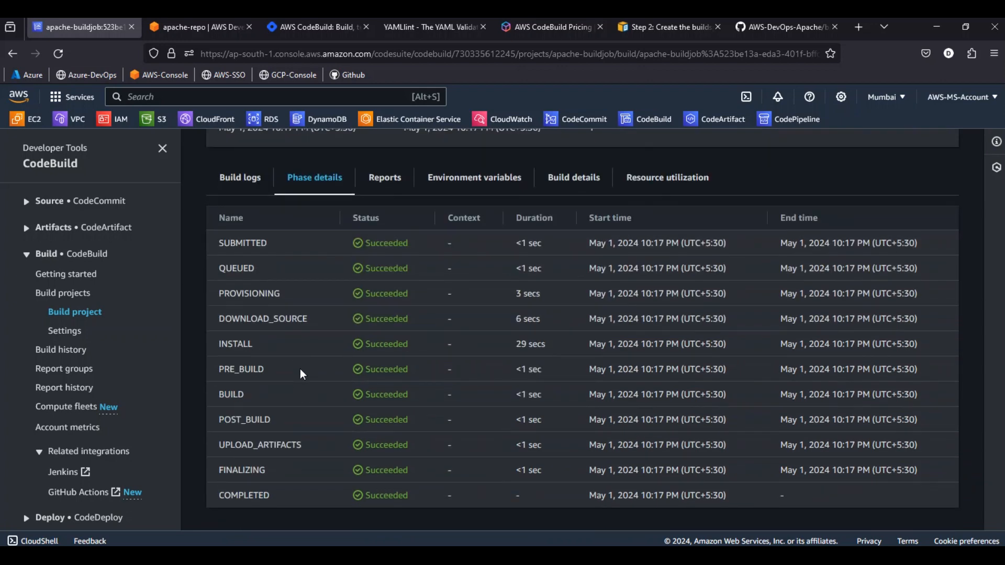
pyautogui.moveTo(362, 343); pyautogui.dragTo(409, 345)
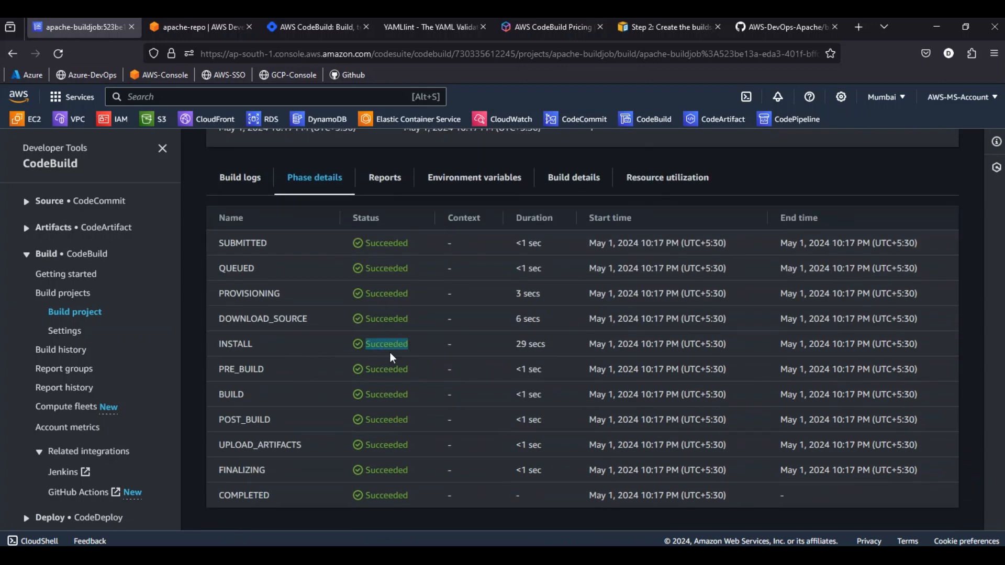
pyautogui.moveTo(366, 371); pyautogui.dragTo(409, 371)
pyautogui.click(366, 398)
pyautogui.moveTo(366, 421); pyautogui.dragTo(389, 447)
pyautogui.click(370, 468)
pyautogui.moveTo(371, 495); pyautogui.dragTo(419, 492)
pyautogui.scroll(5, 418, 492)
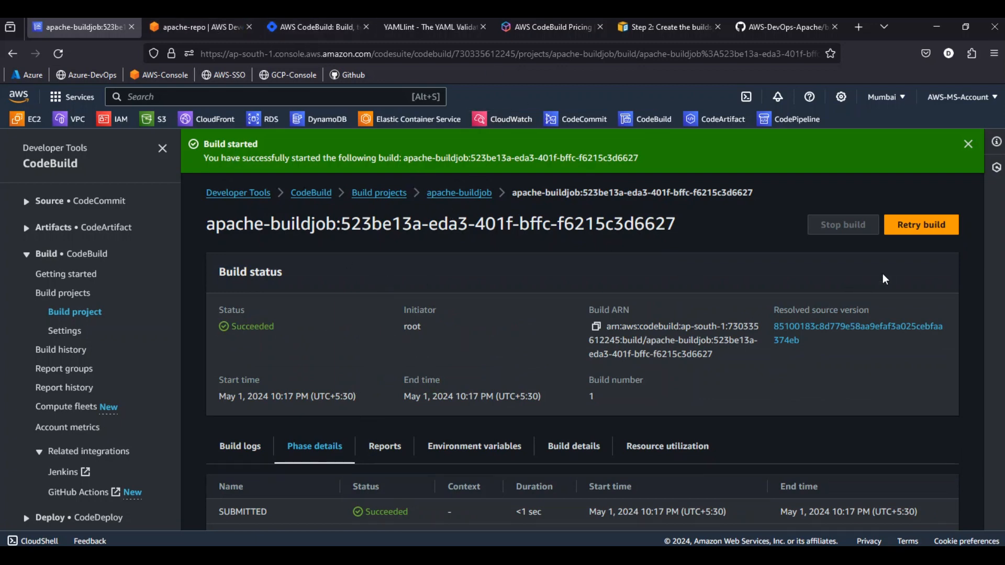
# Edit the apache-buildjob project to store its primary artifact in the Amazon S3 bucket aws-devops-devopshangout
pyautogui.click(449, 194)
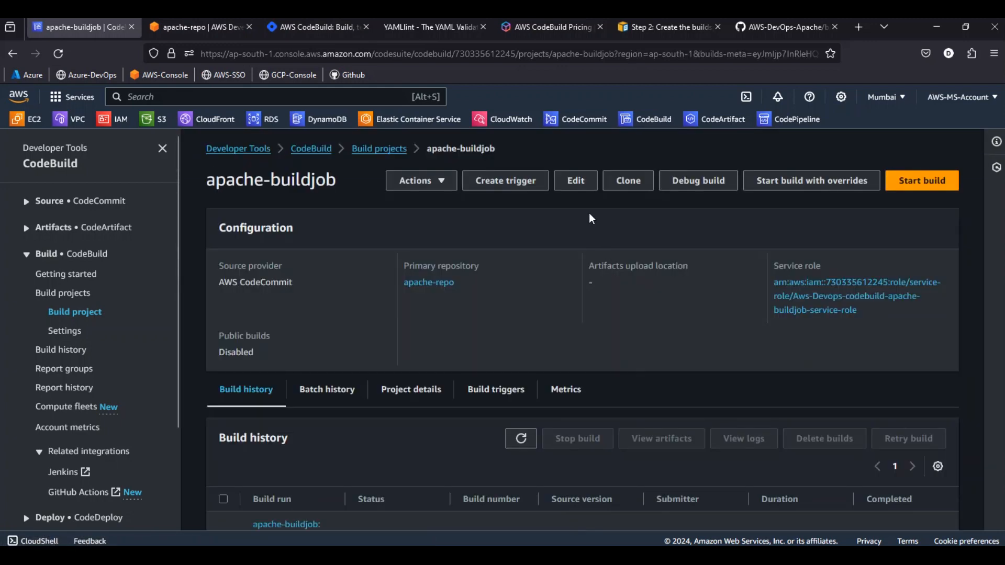
pyautogui.click(571, 183)
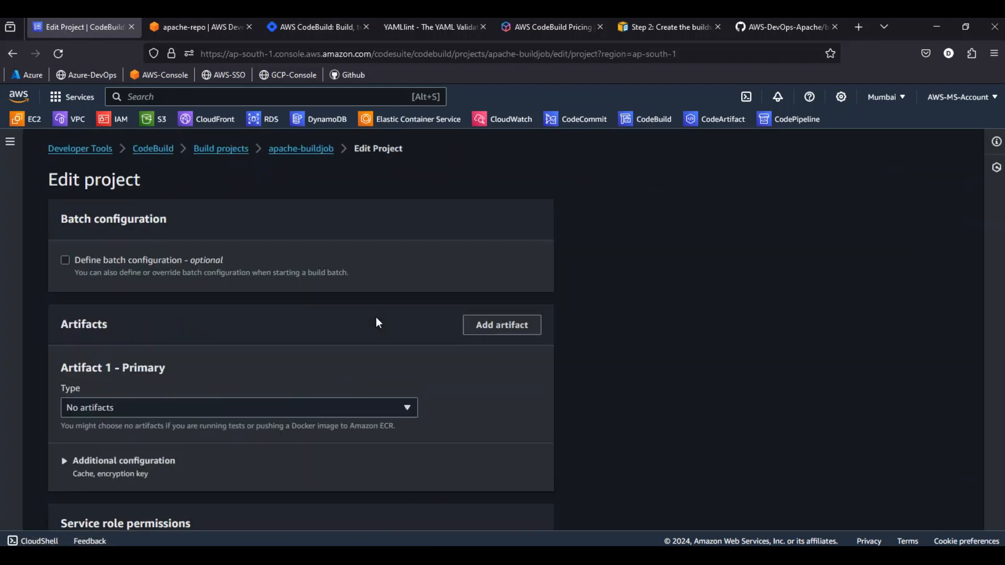
pyautogui.scroll(-15, 359, 328)
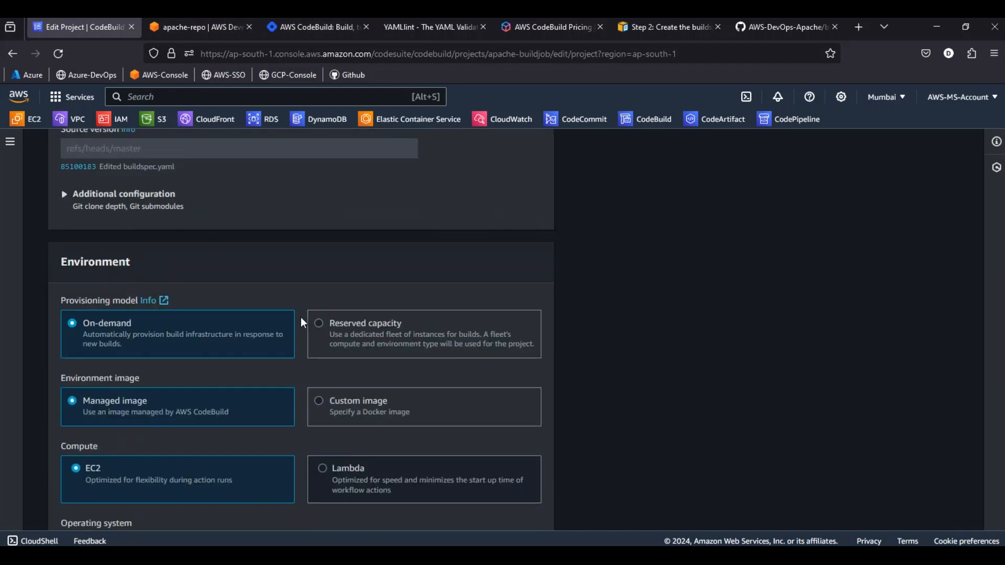
pyautogui.scroll(-10, 267, 303)
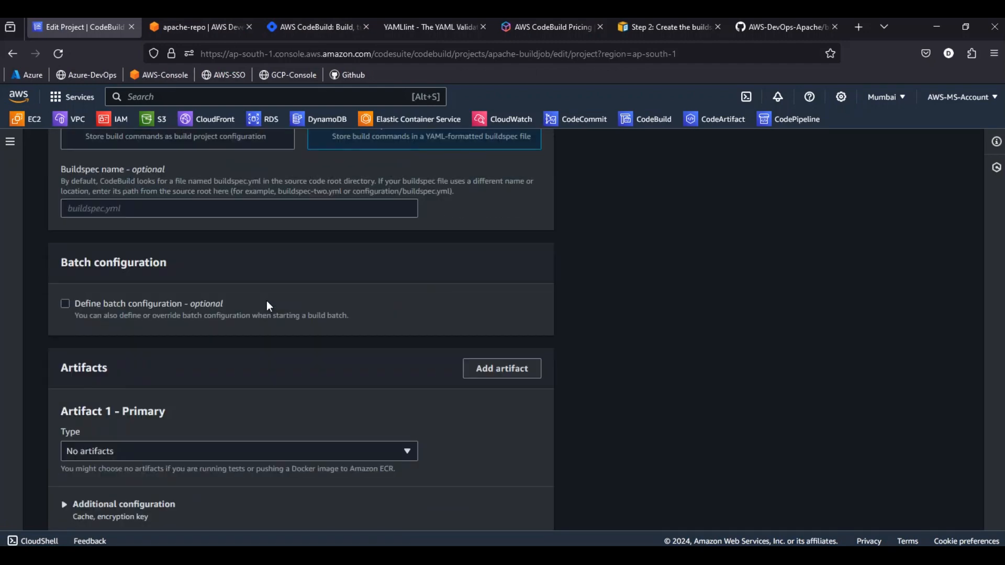
pyautogui.click(195, 320)
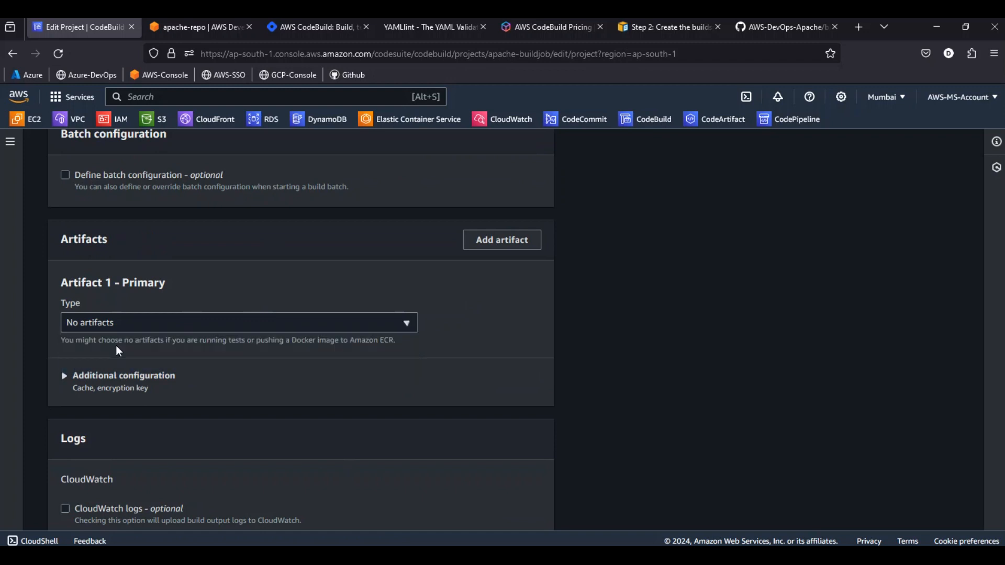
pyautogui.click(119, 343)
pyautogui.scroll(-3, 266, 354)
pyautogui.click(149, 273)
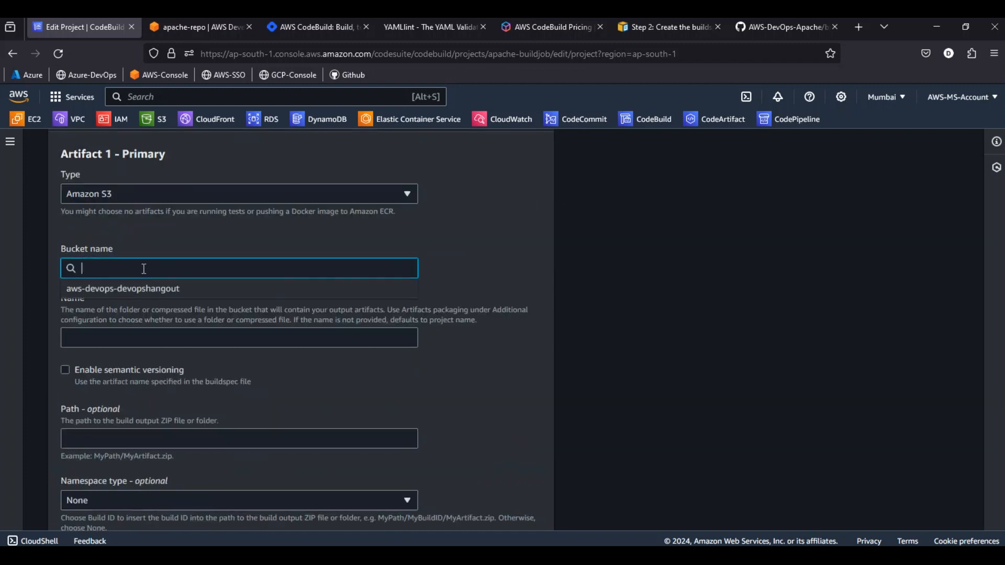
pyautogui.click(129, 289)
# Name the artifact output apache, keep its packaging at None and update the build project
pyautogui.click(117, 340)
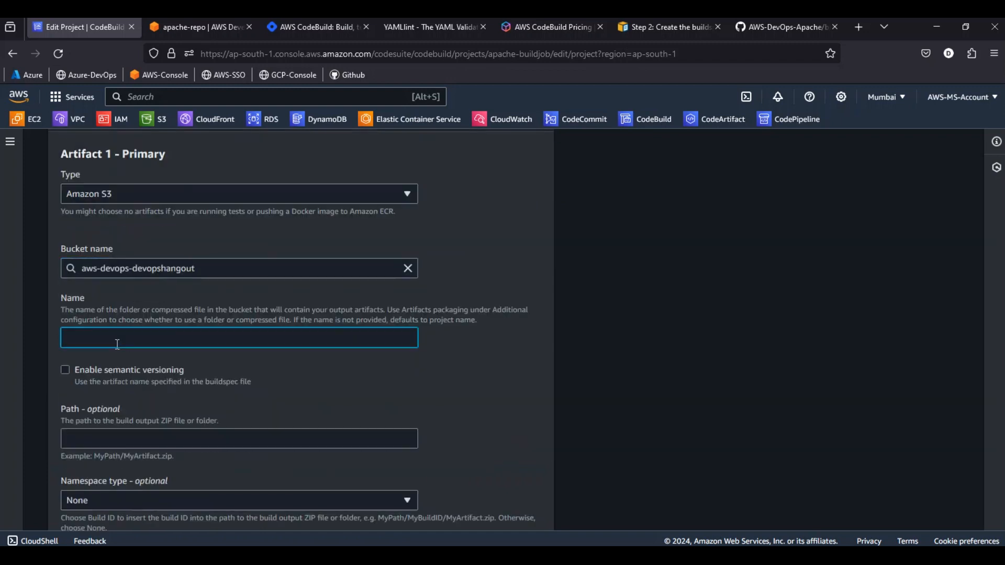
pyautogui.write('apache')
pyautogui.scroll(-4, 220, 351)
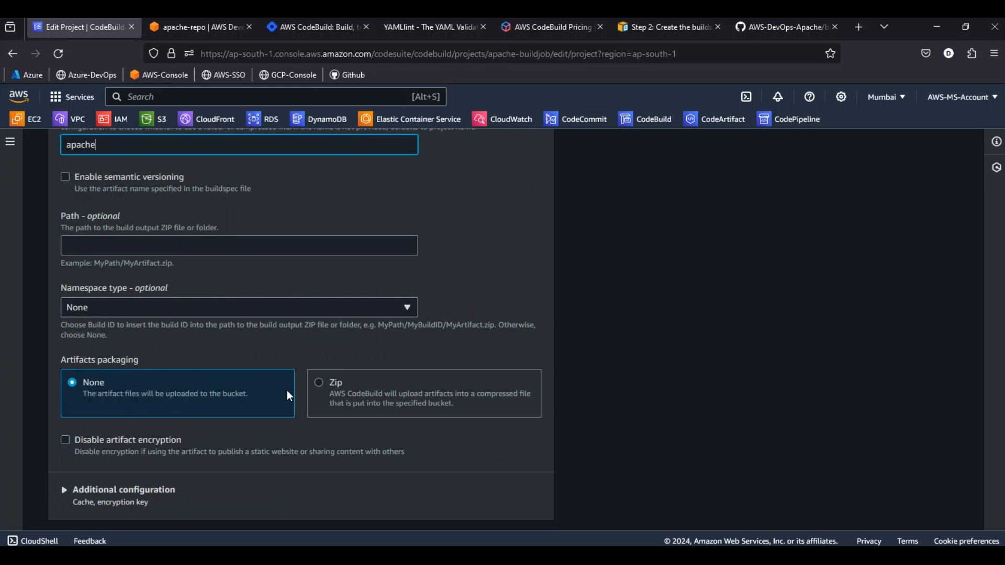
pyautogui.scroll(-8, 542, 389)
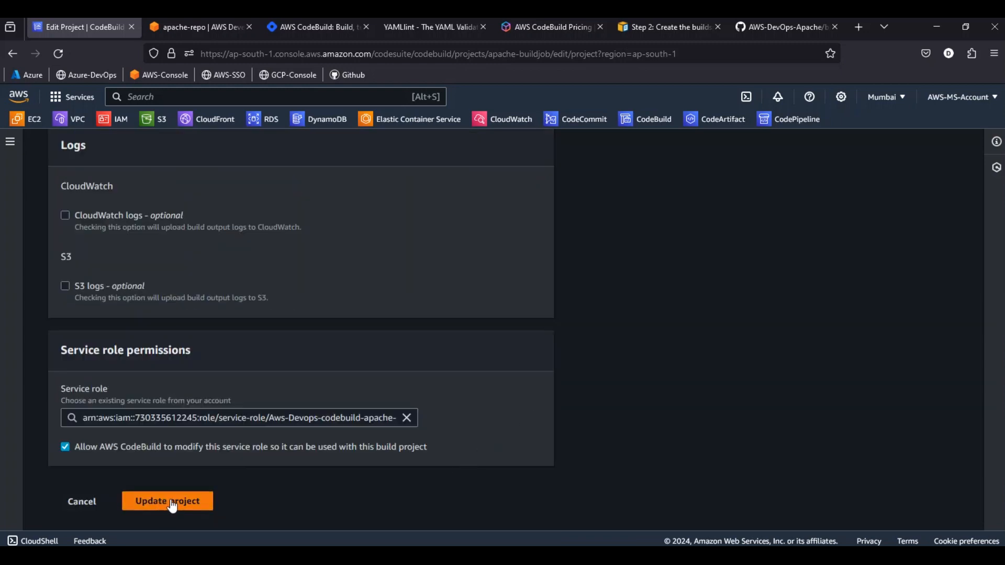
pyautogui.click(172, 505)
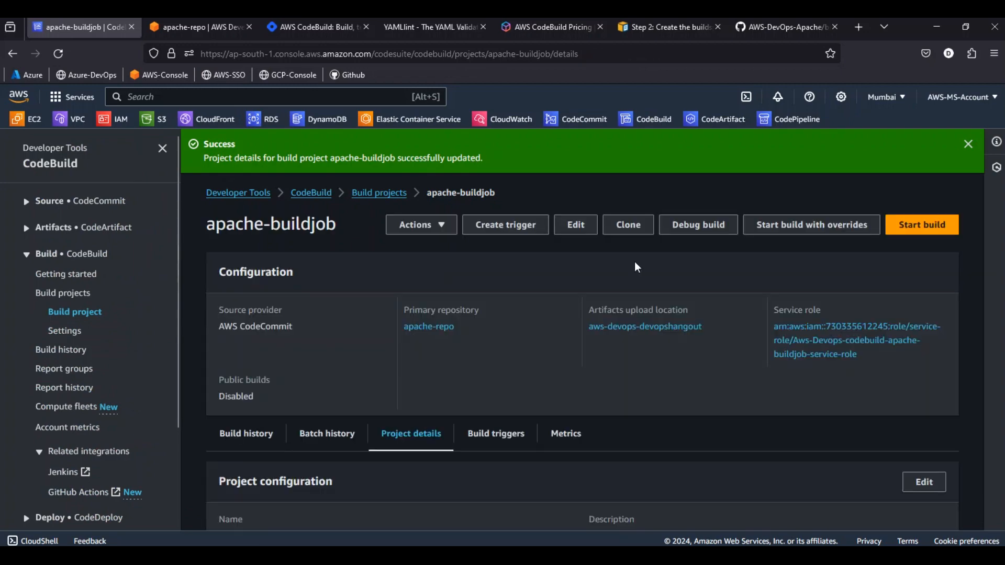
# Start a new build of apache-buildjob and follow its progress in the phase details
pyautogui.click(921, 225)
pyautogui.scroll(-2, 337, 339)
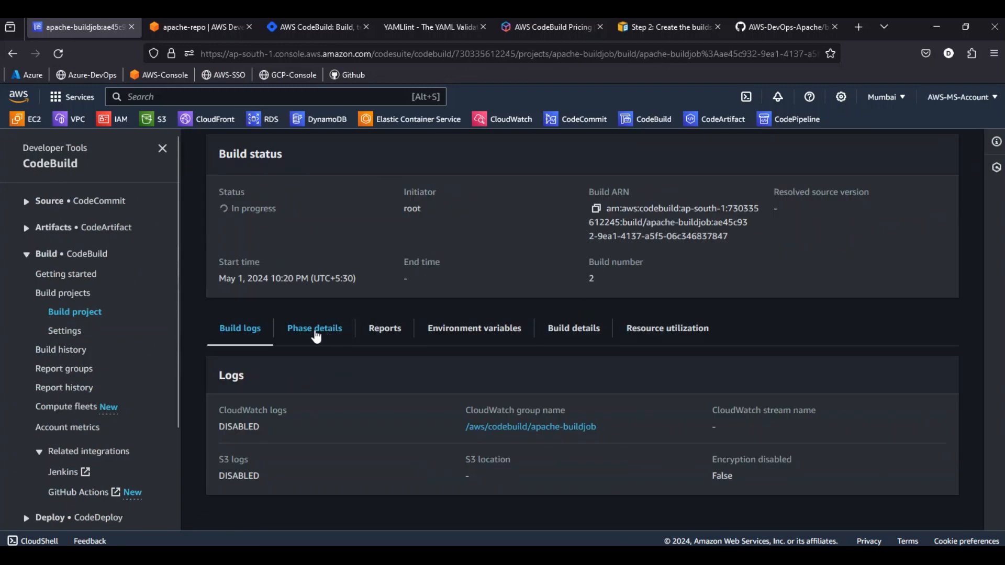
pyautogui.click(336, 331)
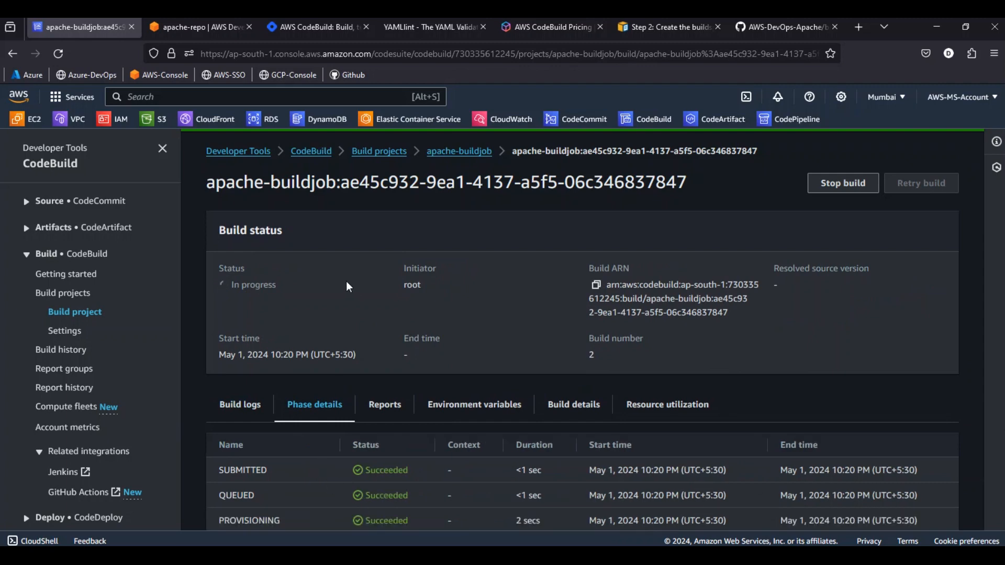
pyautogui.scroll(-1, 351, 285)
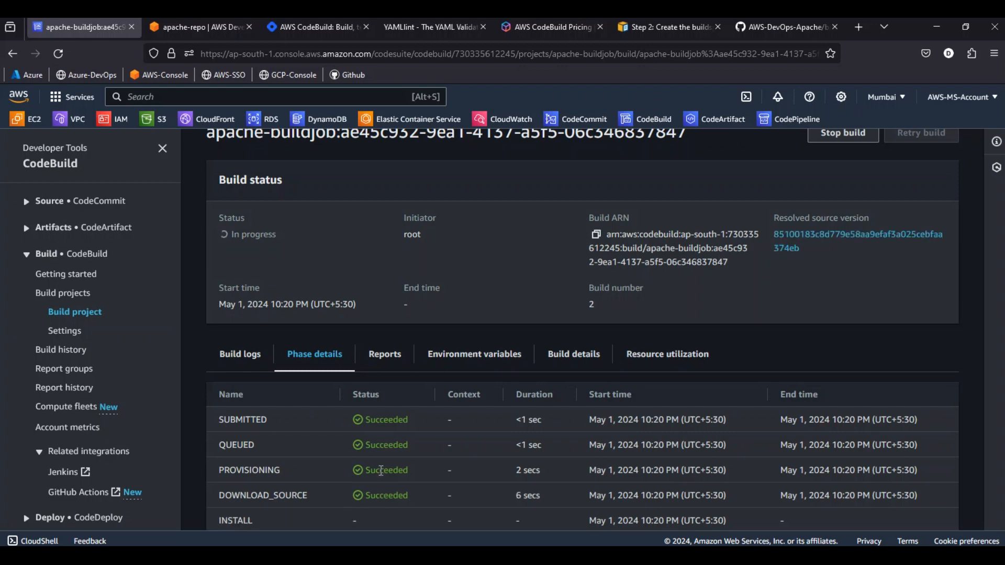
pyautogui.scroll(-1, 381, 470)
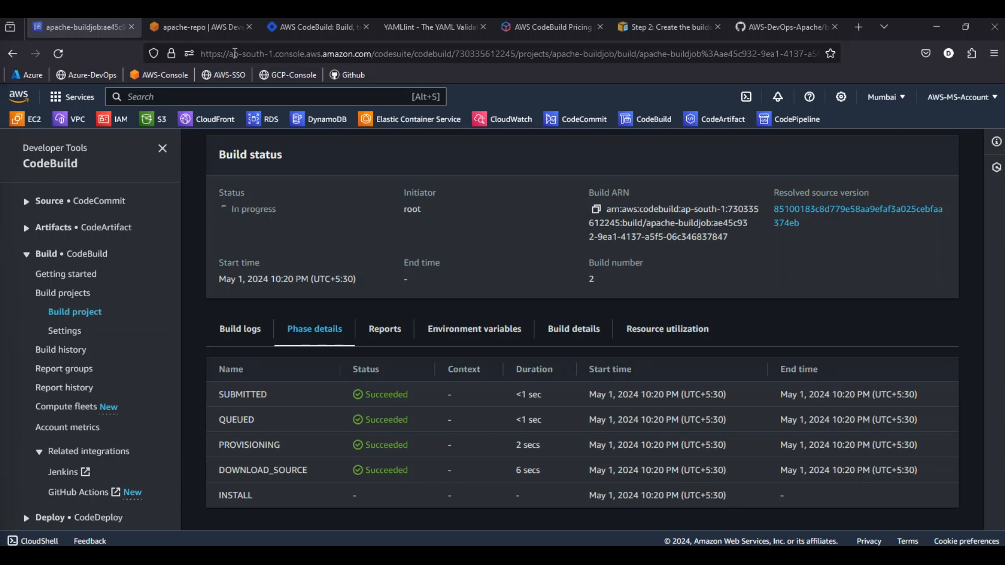
# Copy the buildspec.yaml code from CodeCommit's apache-repo, replace all content in YAML Lint with it and validate it
pyautogui.click(215, 31)
pyautogui.rightClick(272, 319)
pyautogui.click(288, 334)
pyautogui.hotkey('alt', 'Tab')
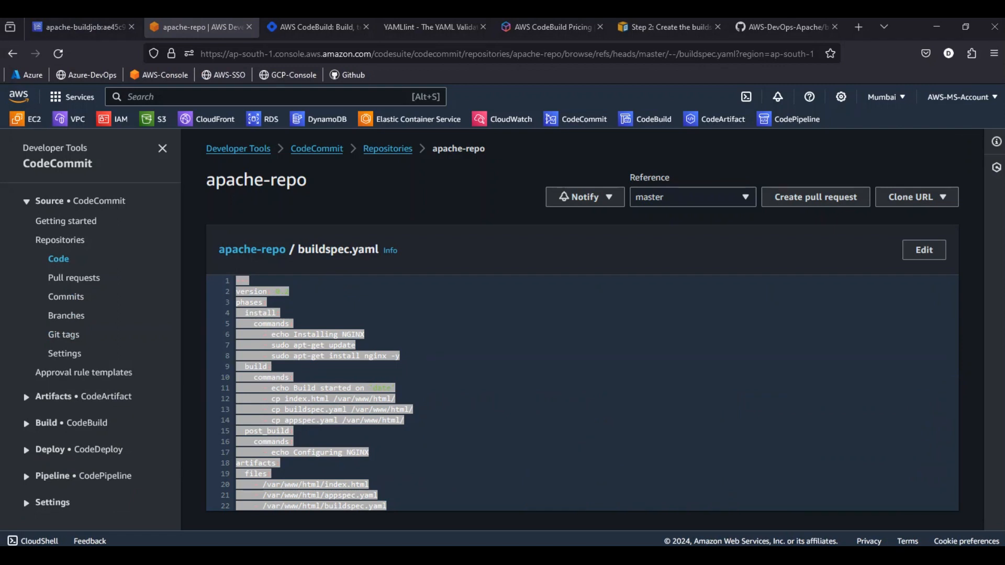
pyautogui.click(409, 25)
pyautogui.hotkey('ctrl', 'a')
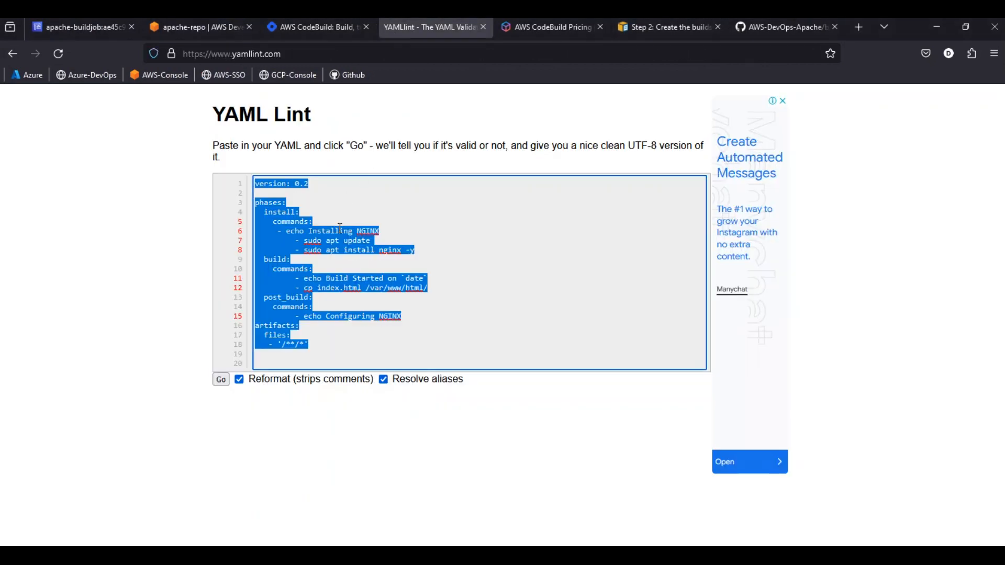
pyautogui.hotkey('ctrl', 'v')
pyautogui.click(221, 379)
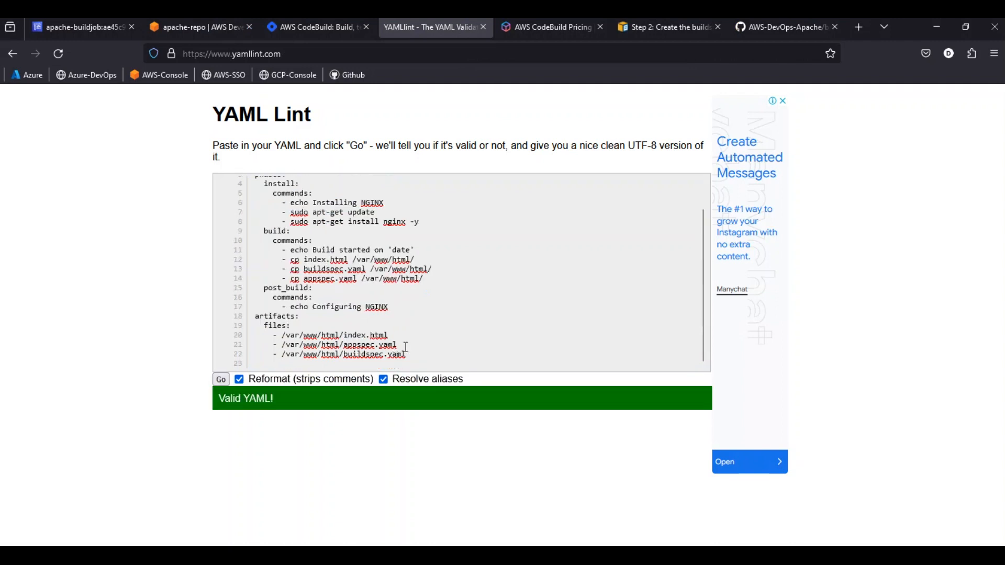
pyautogui.moveTo(407, 351); pyautogui.dragTo(193, 154)
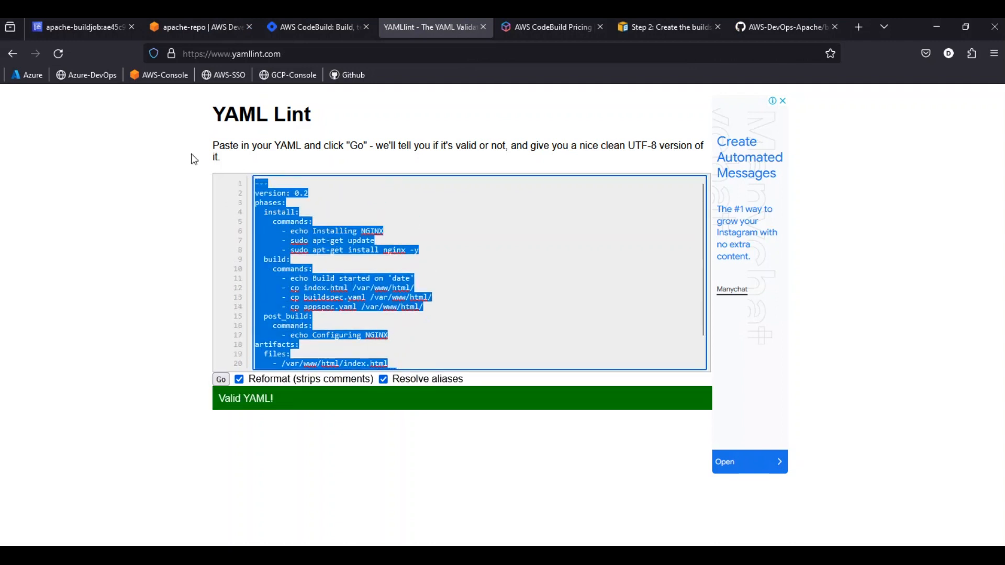
pyautogui.hotkey('alt', 'Tab')
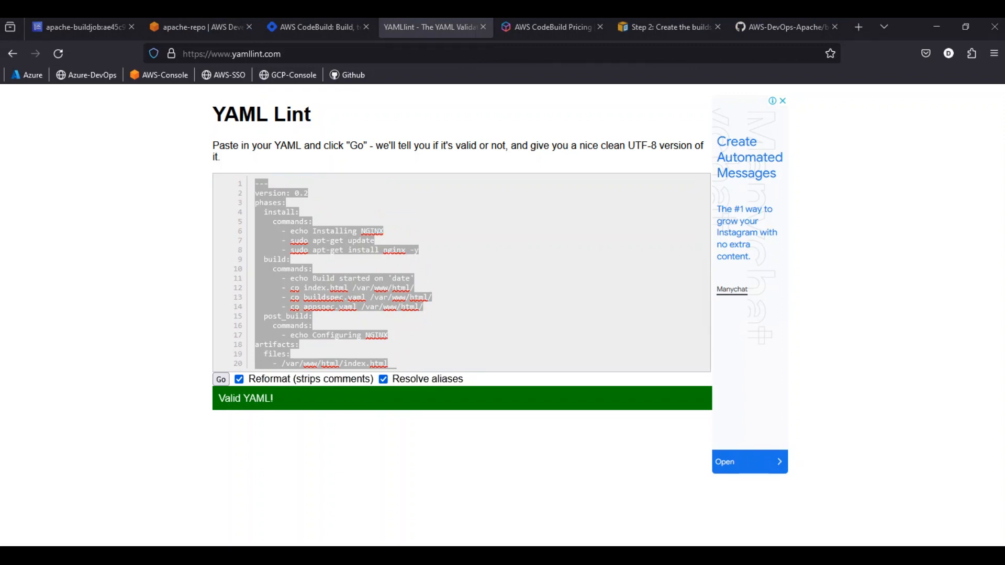
# Switch back to the apache-buildjob build run in CodeBuild and review the status of all its phases
pyautogui.hotkey('alt', 'Tab')
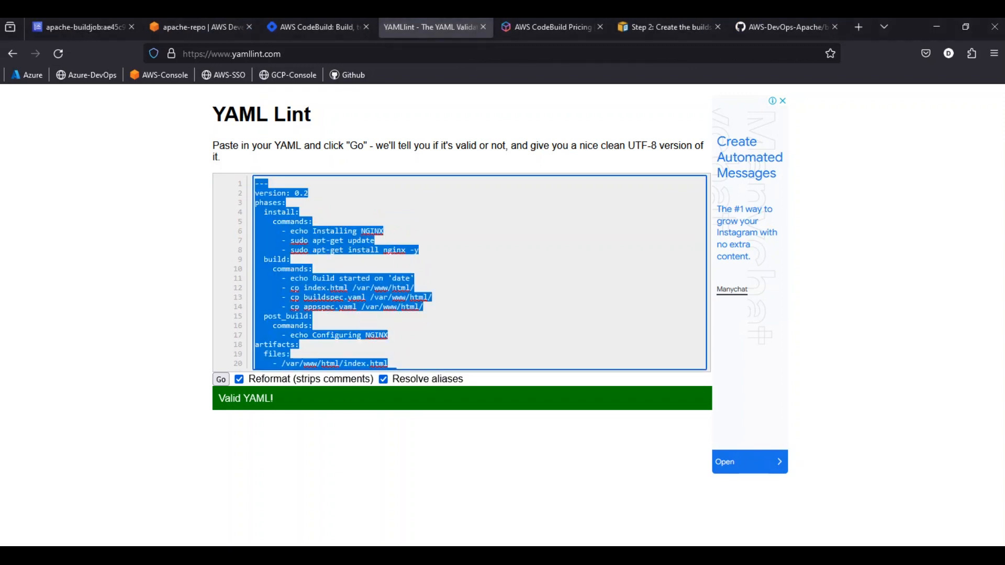
pyautogui.click(93, 24)
pyautogui.scroll(-2, 354, 265)
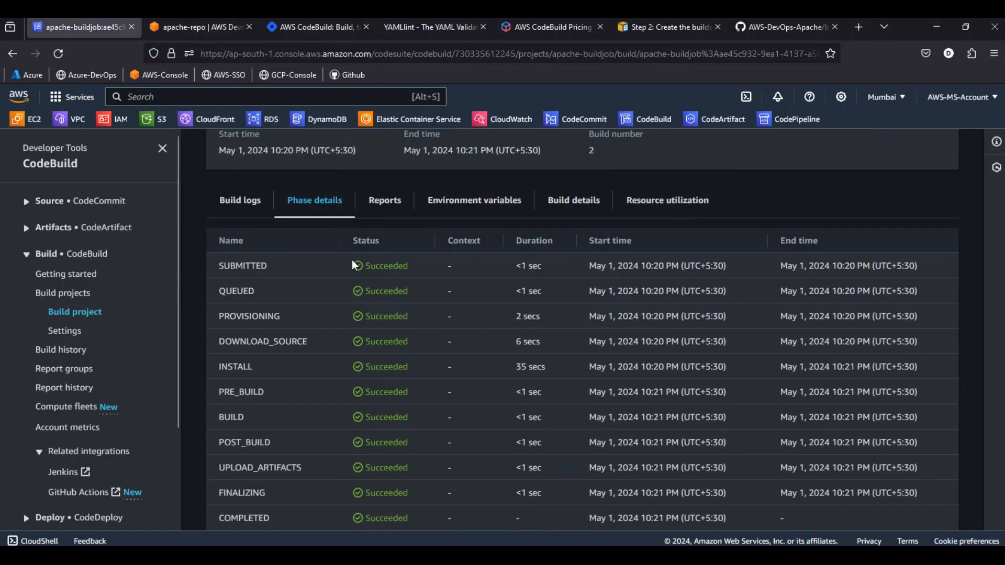
pyautogui.scroll(-1, 354, 265)
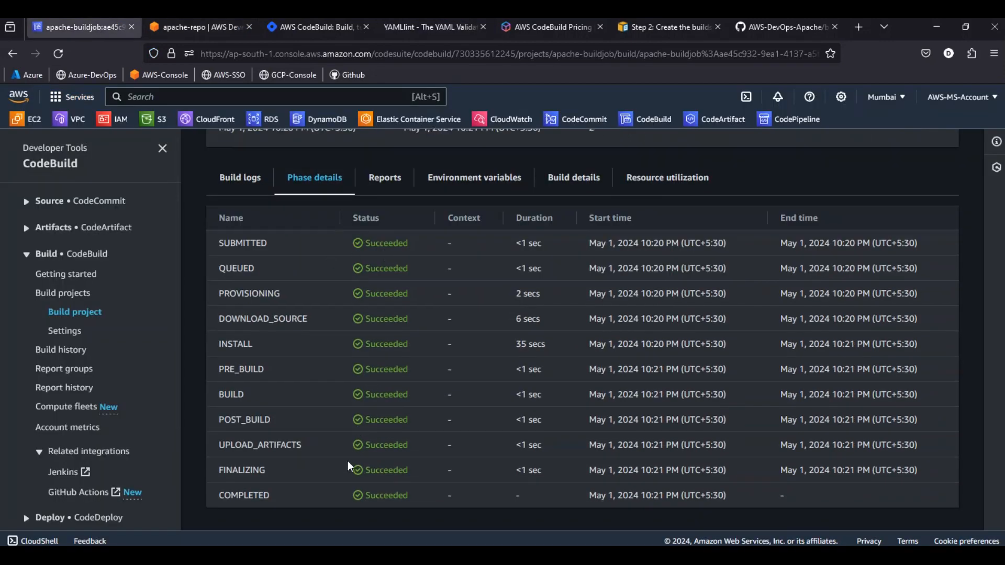
# Open the aws-devops-devopshangout bucket in Amazon S3 and browse to apache/var/www/html to check the stored build artifacts
pyautogui.click(199, 28)
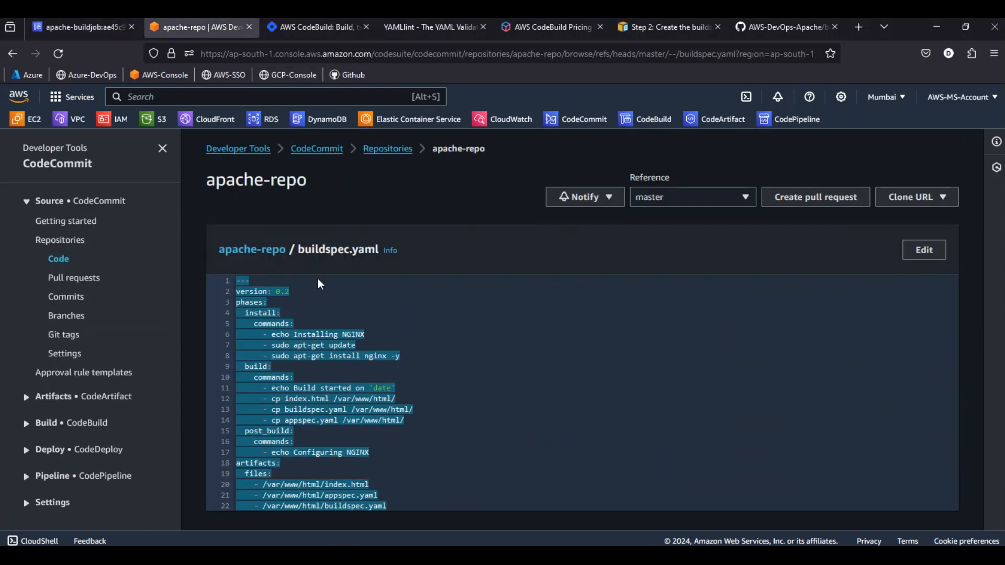
pyautogui.click(146, 123)
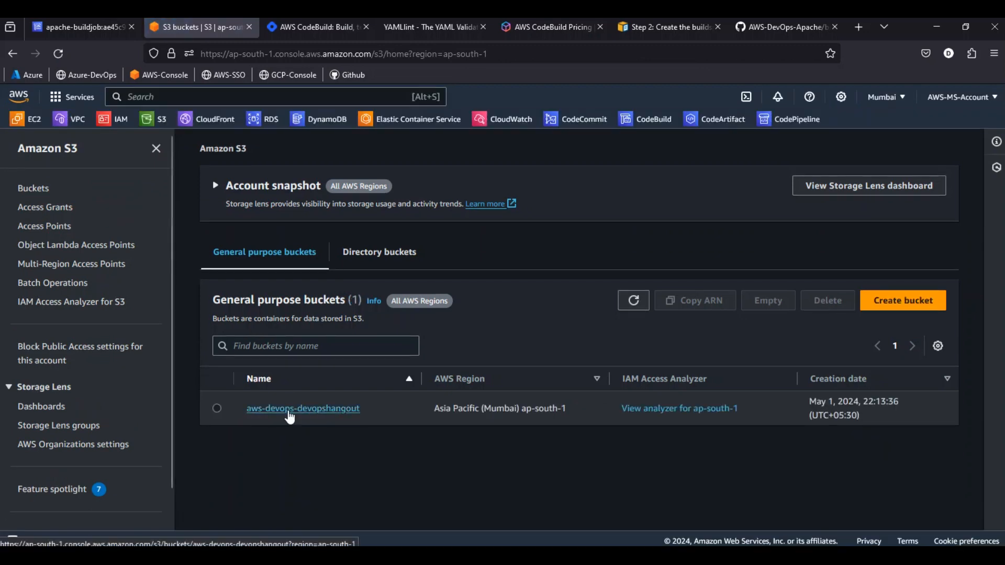
pyautogui.click(289, 413)
pyautogui.click(275, 413)
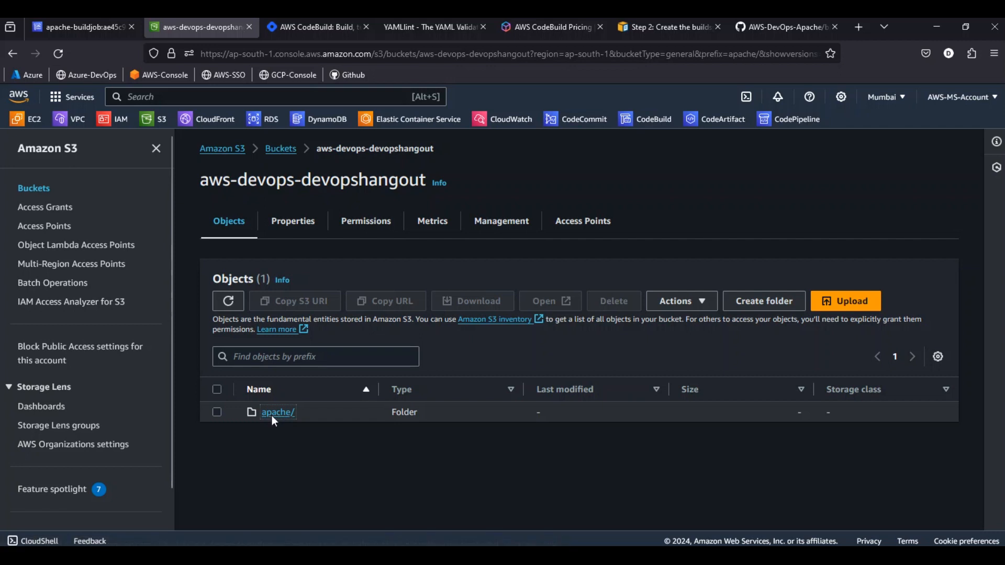
pyautogui.click(270, 419)
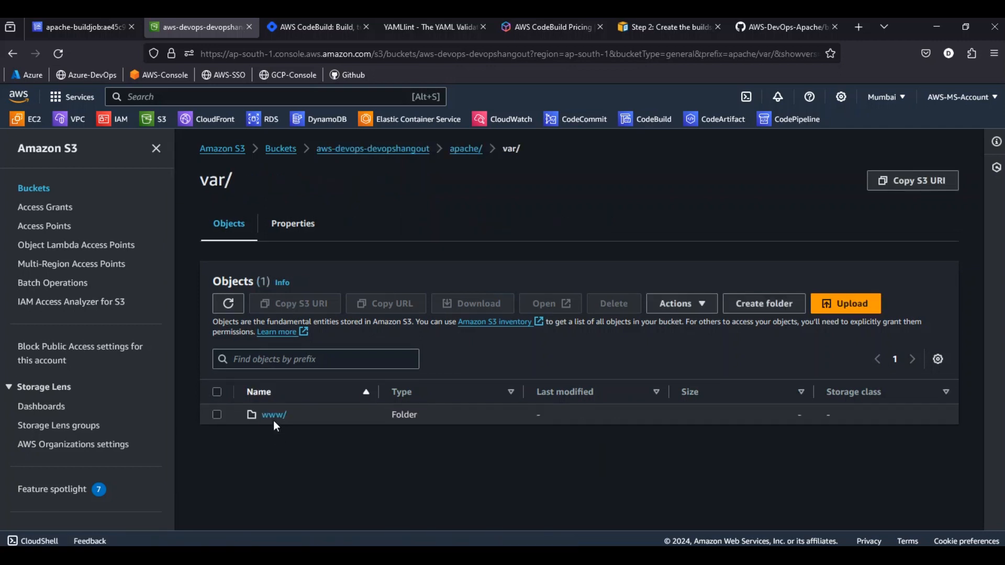
pyautogui.click(274, 417)
pyautogui.click(274, 418)
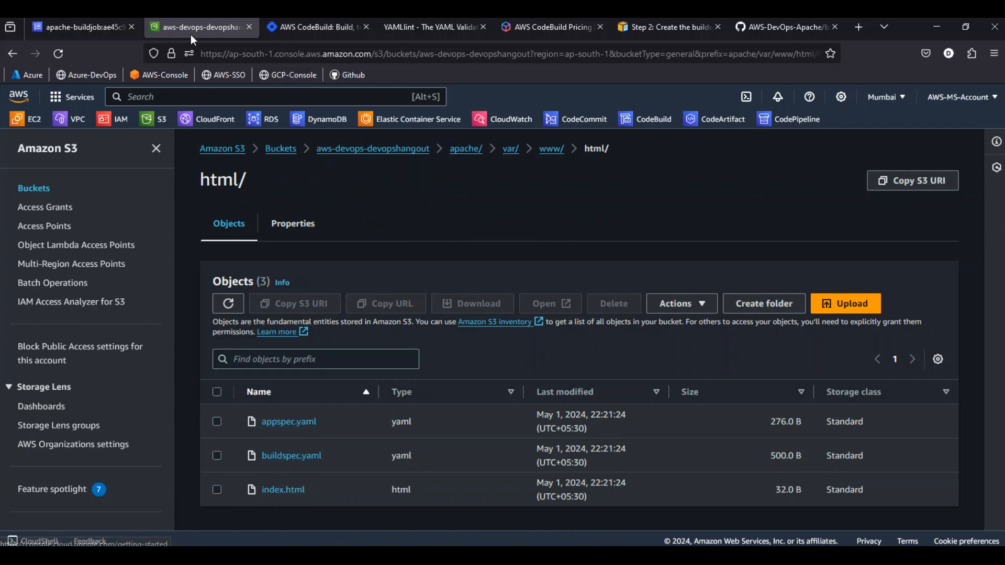
# Look through the scripts folder of apache-repo in CodeCommit and return to the repositories list
pyautogui.click(99, 27)
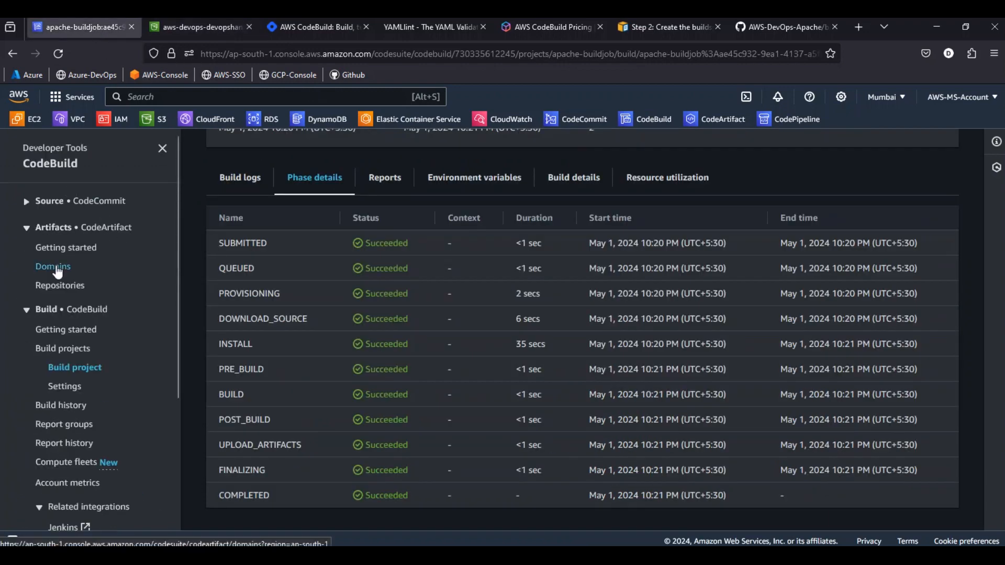
pyautogui.click(81, 203)
pyautogui.click(66, 241)
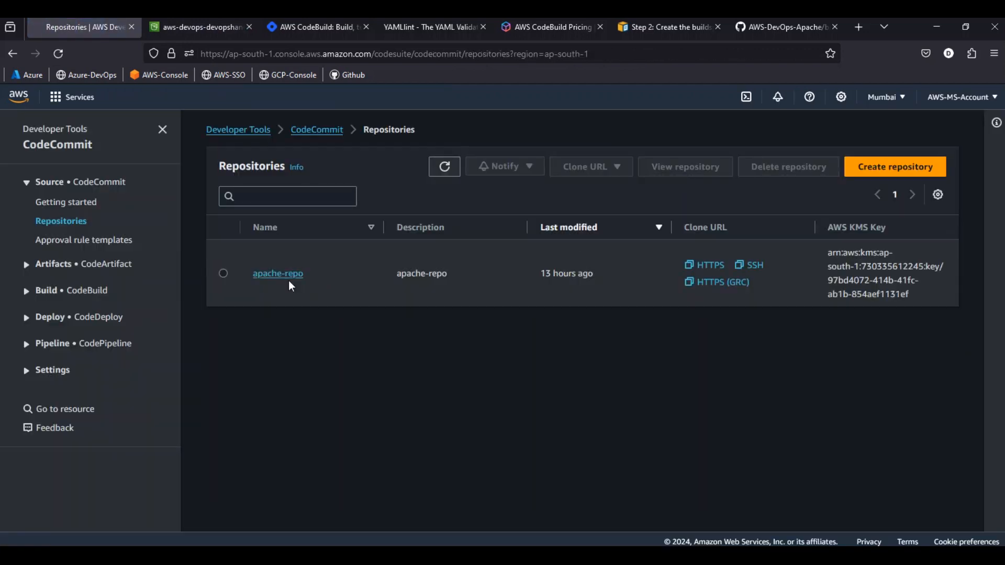
pyautogui.click(277, 292)
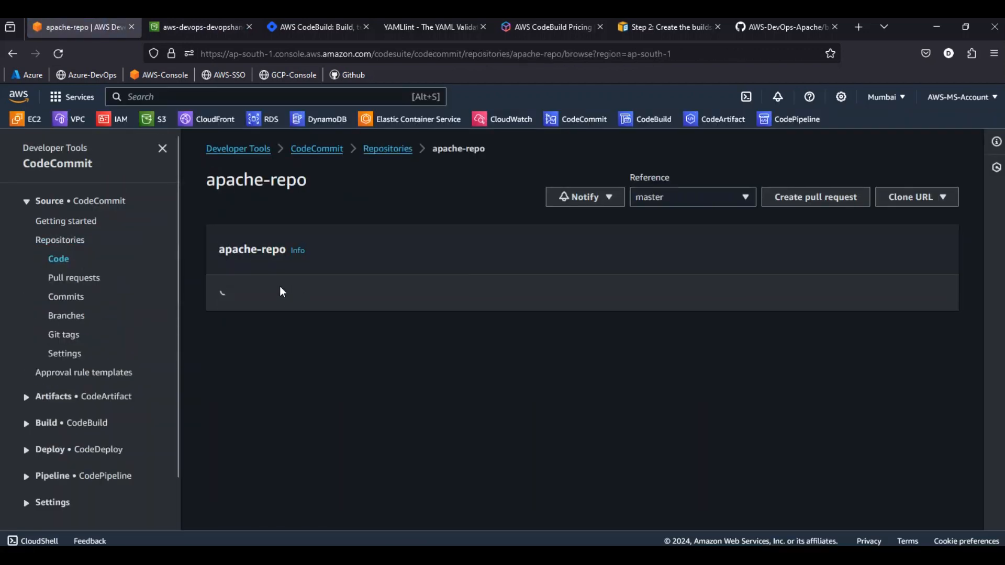
pyautogui.click(267, 309)
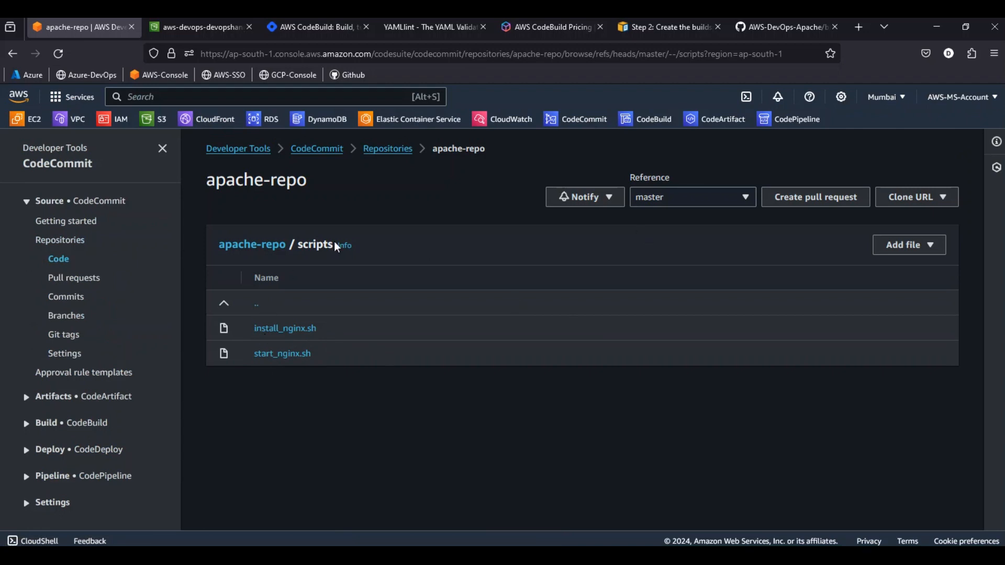
pyautogui.click(387, 149)
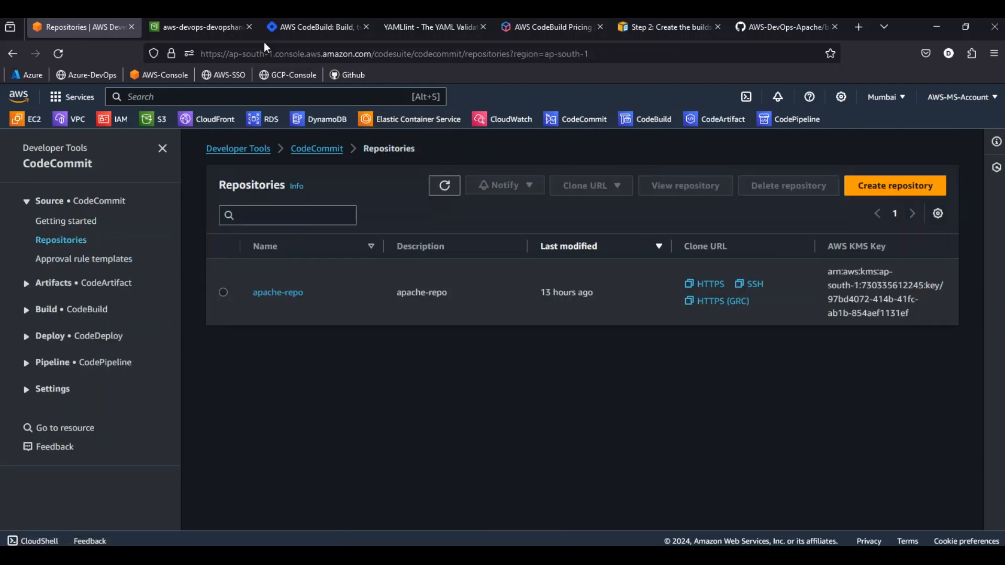
# Revisit the html folder in the S3 bucket and view buildspec.yml in the AWS-DevOps-Apache repository on GitHub
pyautogui.click(209, 27)
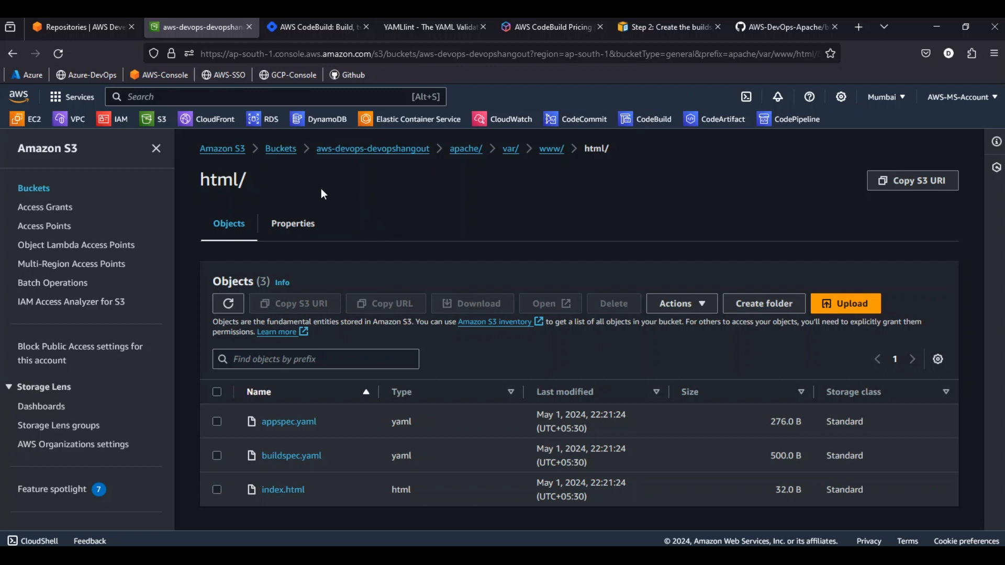
pyautogui.click(765, 25)
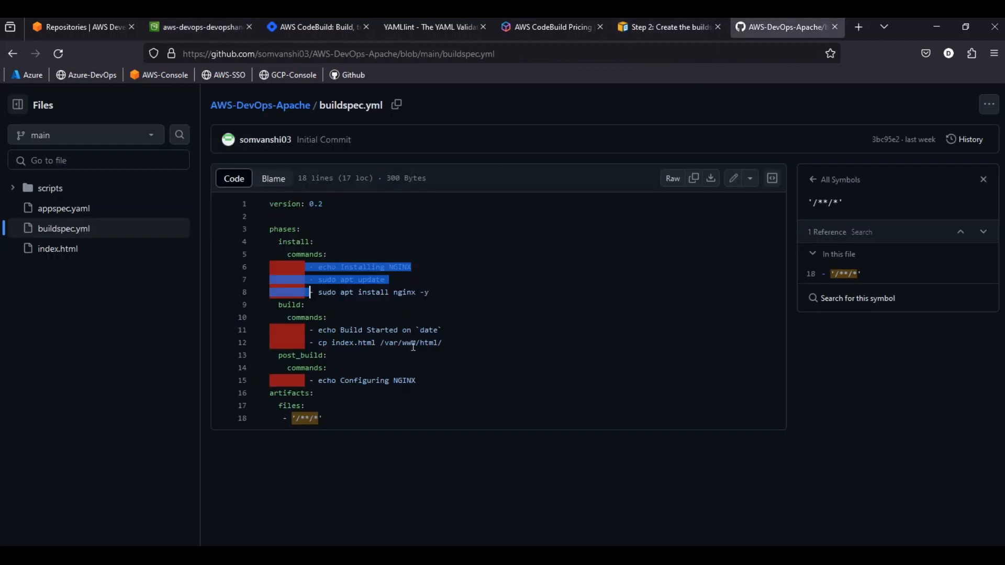
pyautogui.click(359, 280)
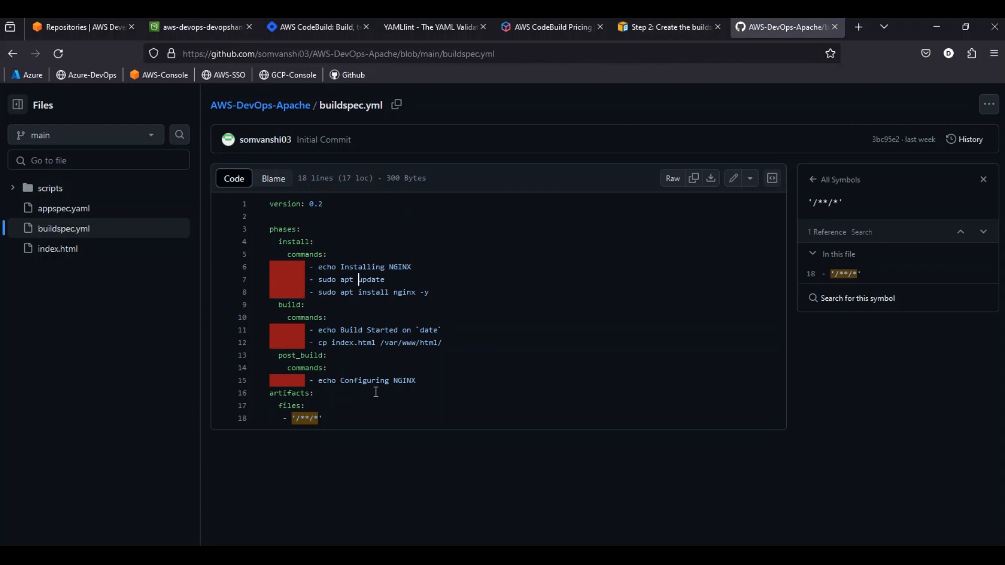